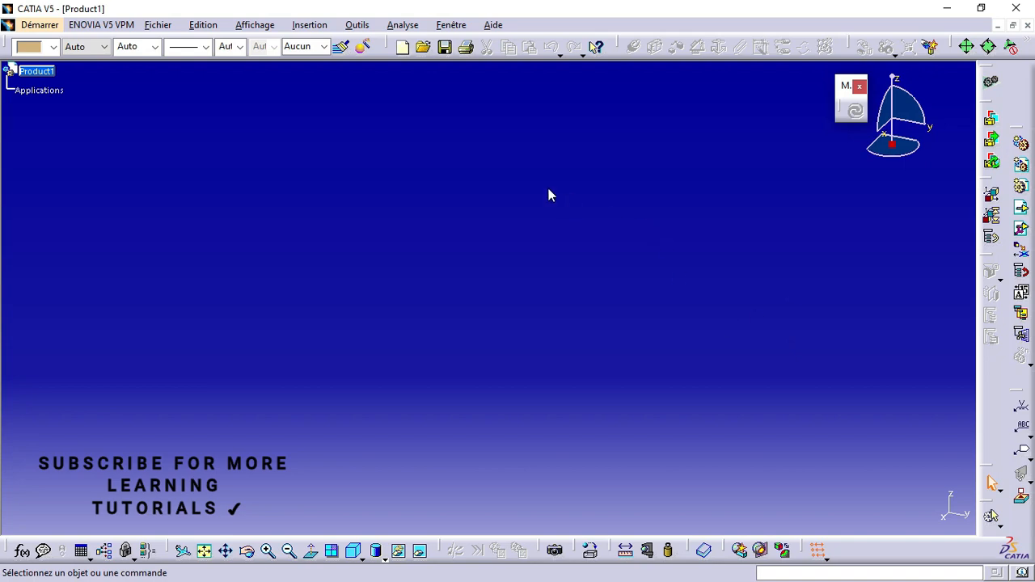
Step: Insert the existing parts Axe de rotation, bouchon, Corps, Ecrou and poignee into Product1 from the serre joints folder
left_click(548, 189)
left_click(1022, 210)
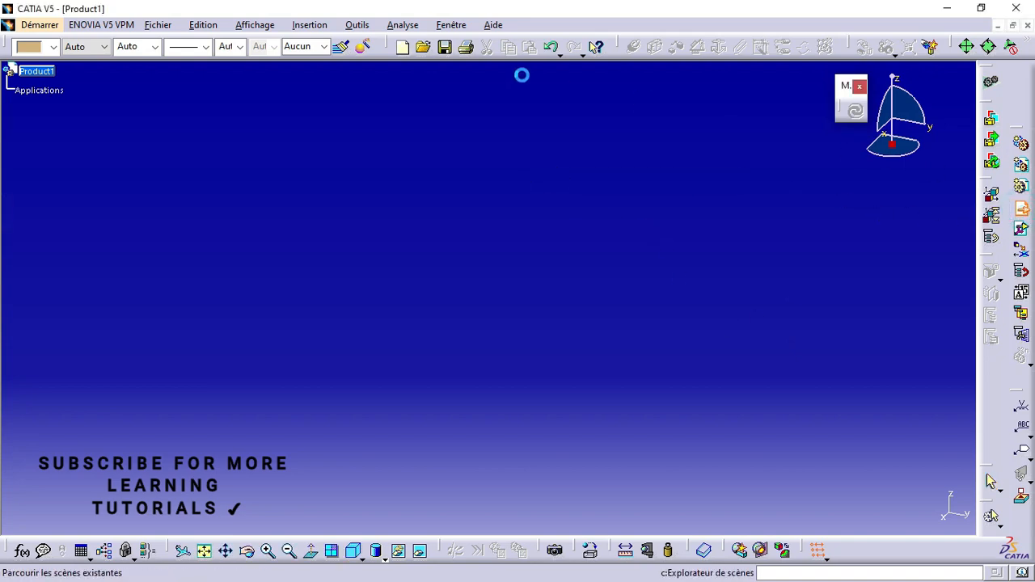
left_click(37, 71)
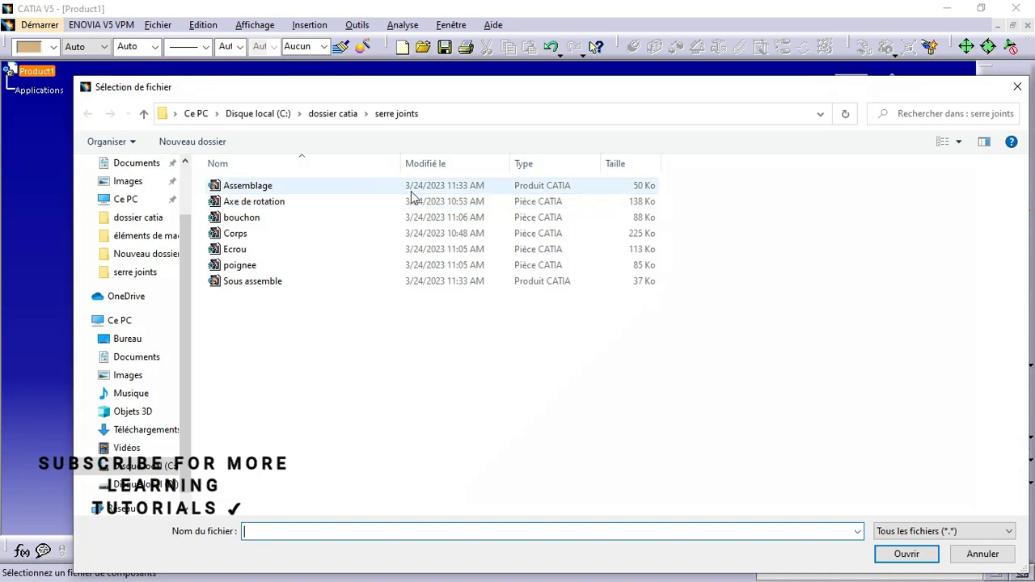
left_click(368, 202)
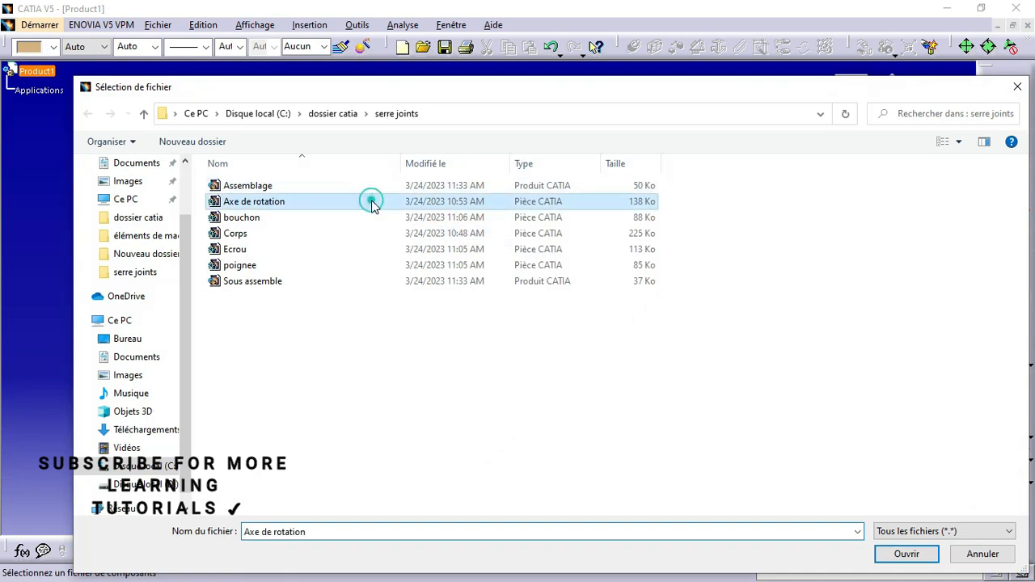
left_click(378, 219, "ctrl")
left_click(397, 233, "ctrl")
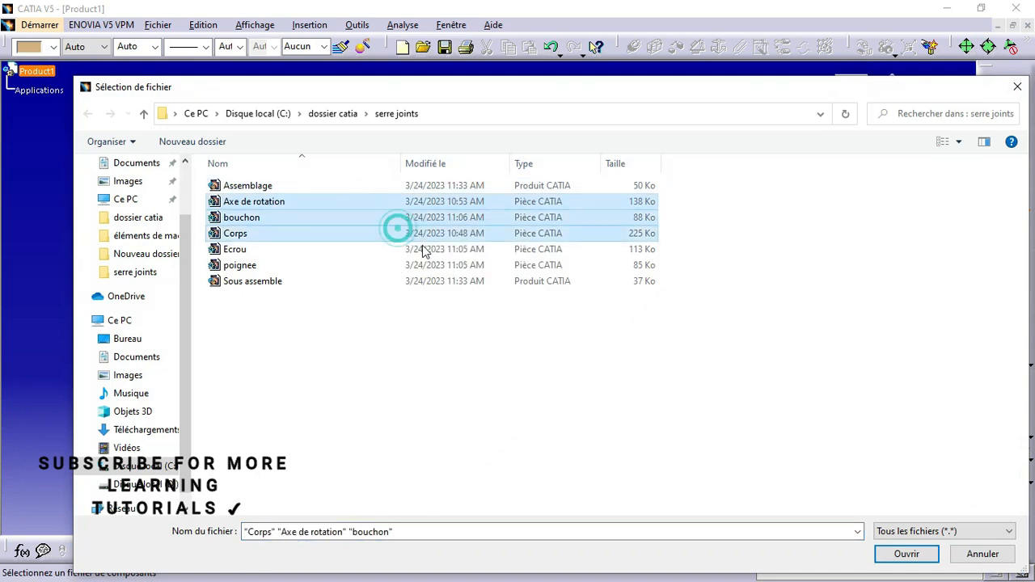
left_click(439, 249, "ctrl")
left_click(459, 265, "ctrl")
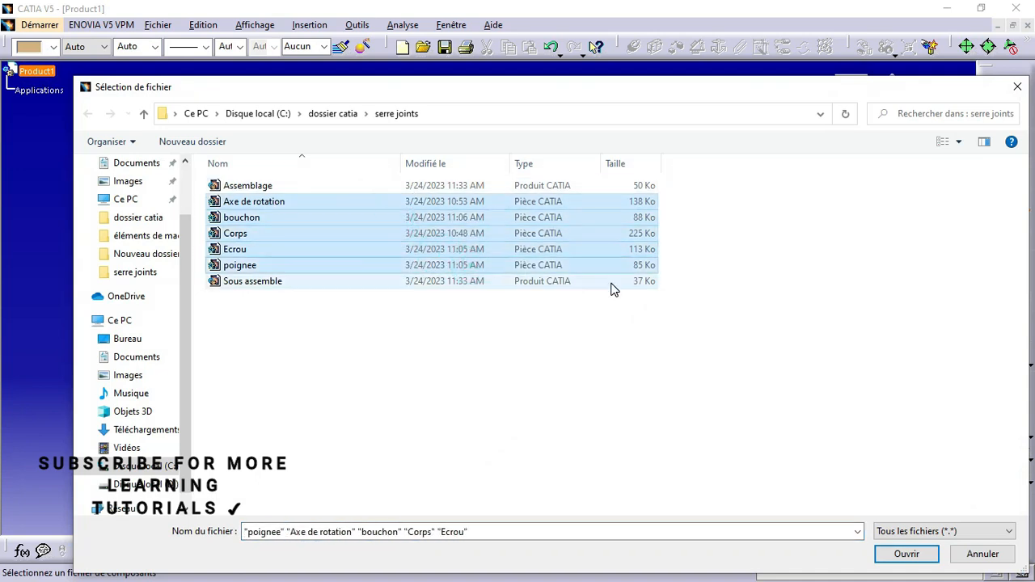
left_click(906, 554)
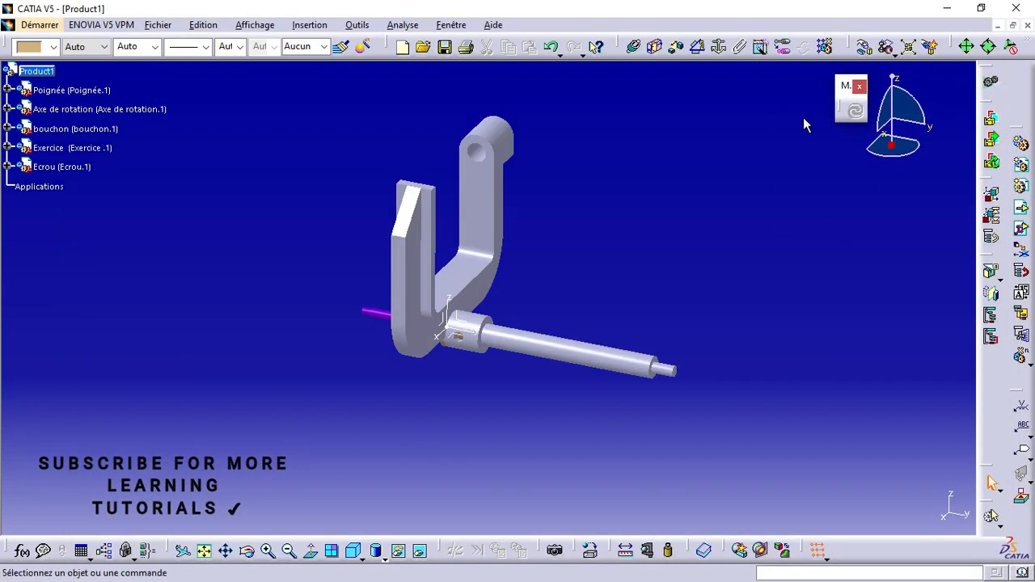
Step: Move the C-shaped clamp body along the Y axis and the Axe de rotation along the X axis, clear of the other parts
left_click(863, 44)
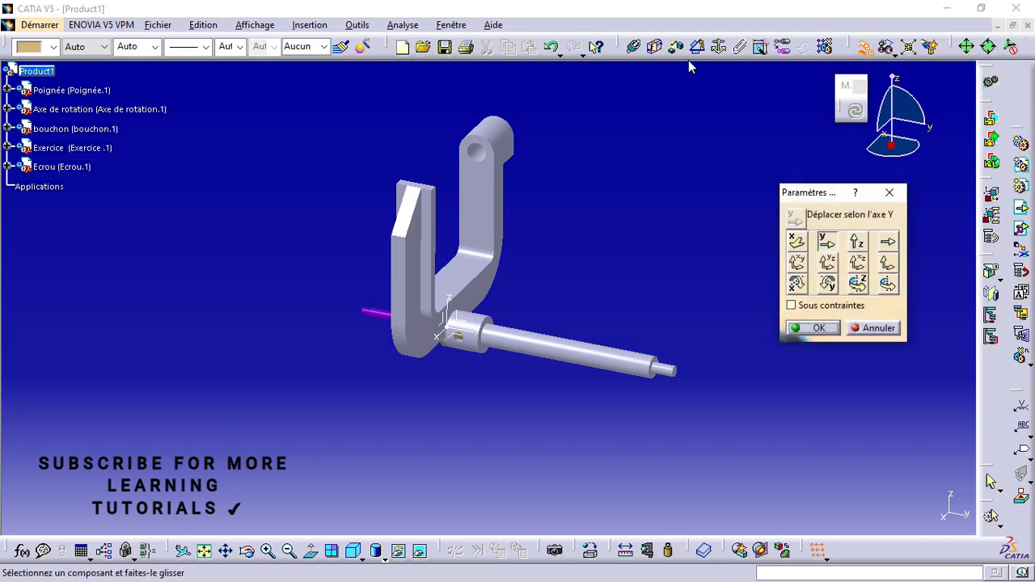
left_click_drag(508, 173, 364, 158)
left_click(797, 240)
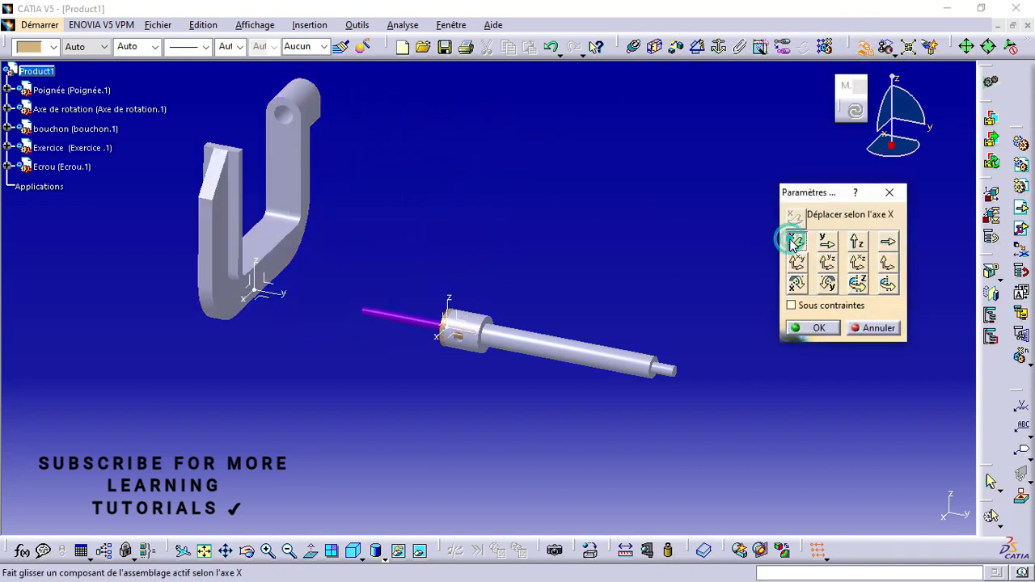
left_click_drag(602, 356, 494, 468)
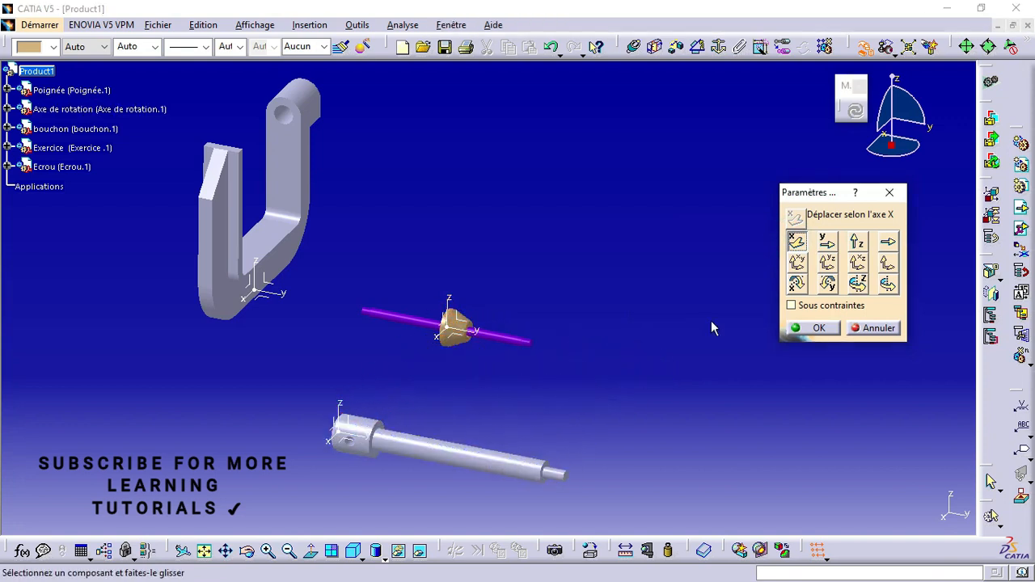
Step: Move the Poignée along the Y axis and the Ecrou up along the Z axis to separate them from the bouchon
left_click(823, 246)
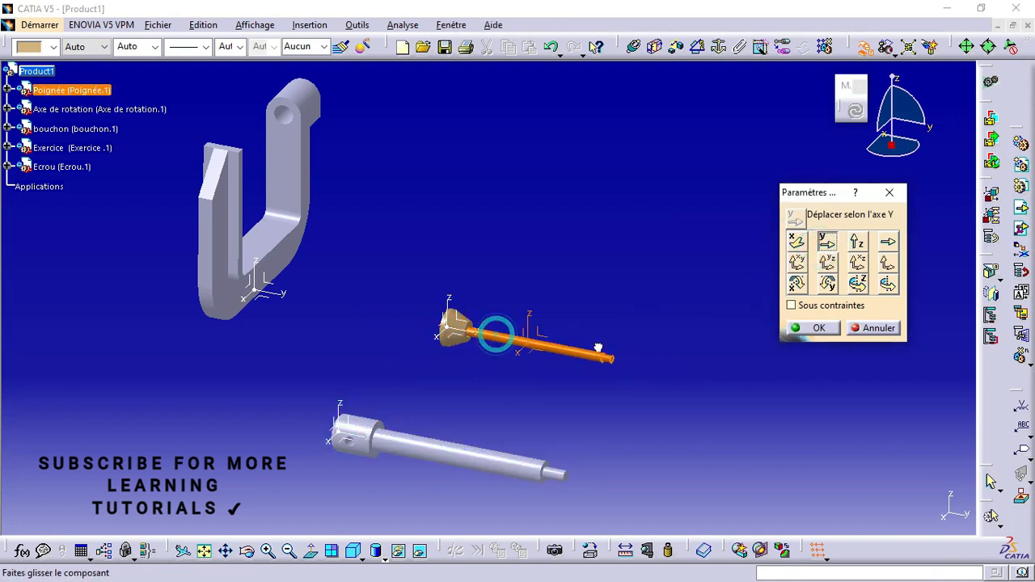
left_click_drag(598, 347, 758, 352)
left_click(859, 241)
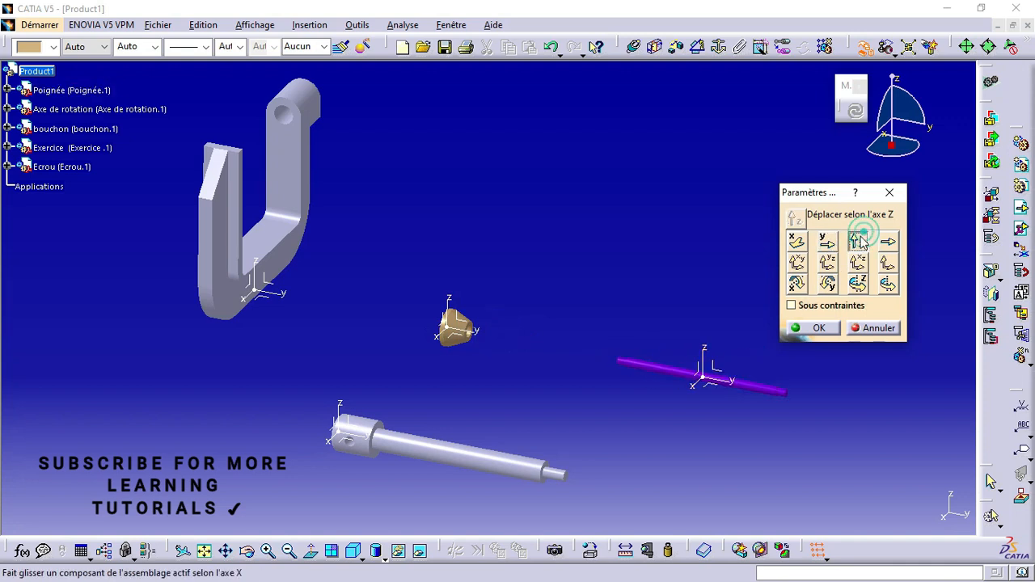
left_click_drag(473, 325, 486, 159)
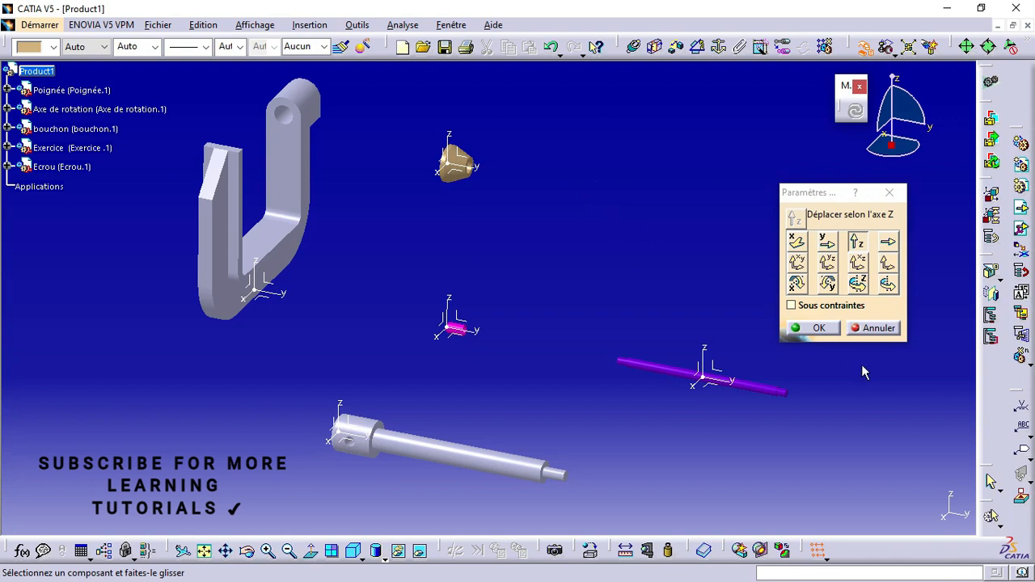
left_click(833, 329)
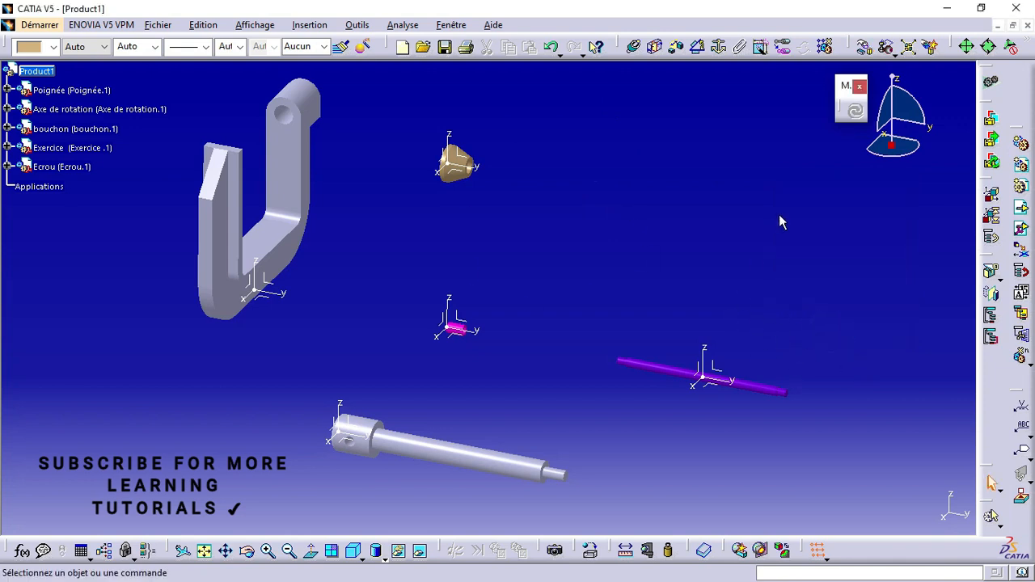
left_click(864, 46)
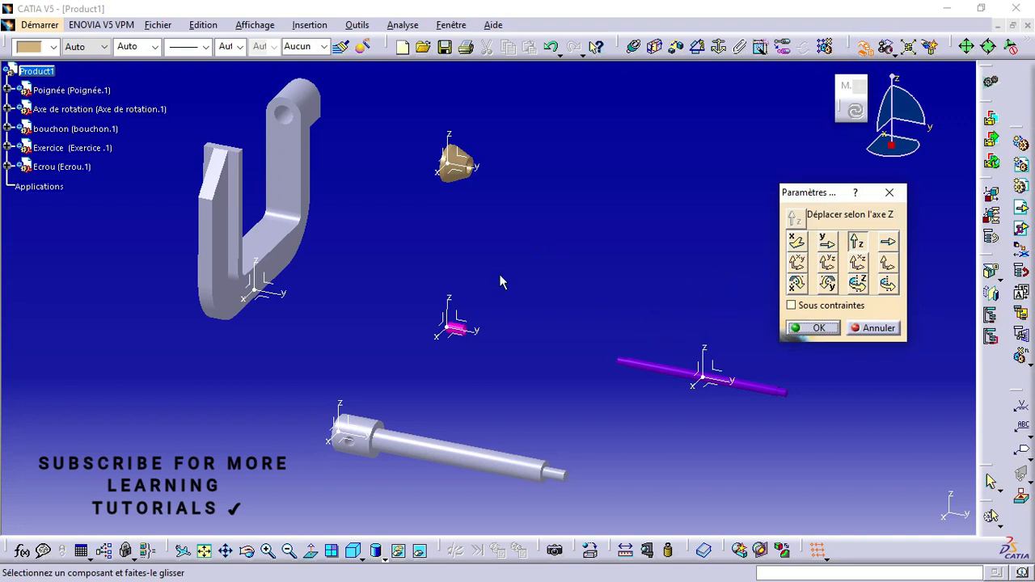
middle_click_drag(460, 334, 410, 233, "ctrl")
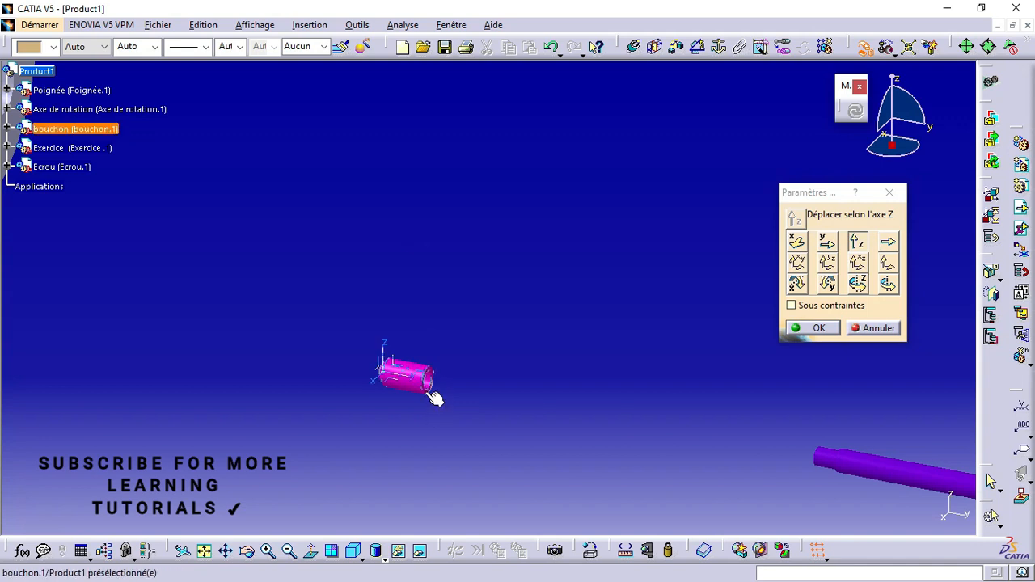
left_click(247, 550)
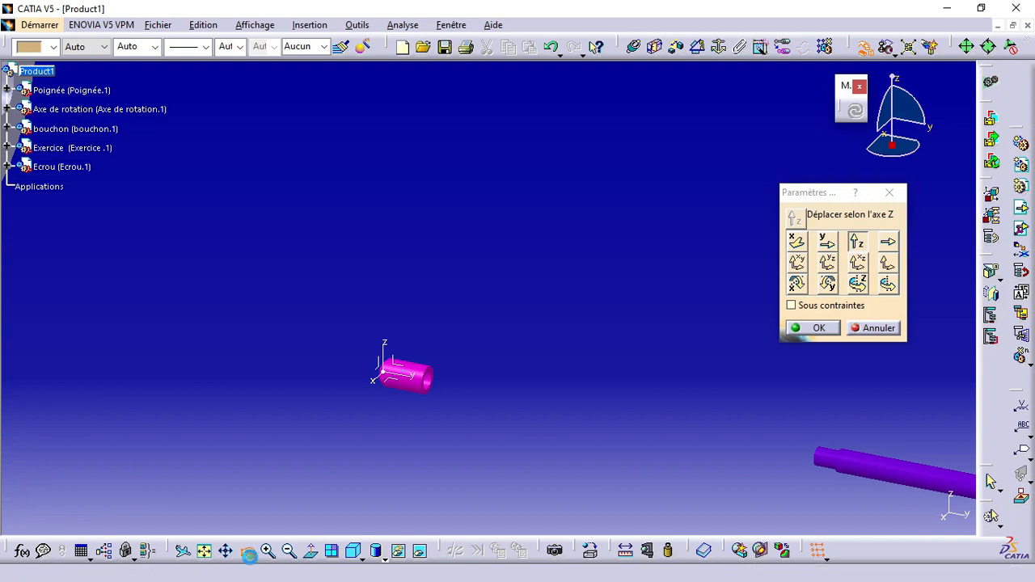
left_click_drag(453, 451, 367, 407)
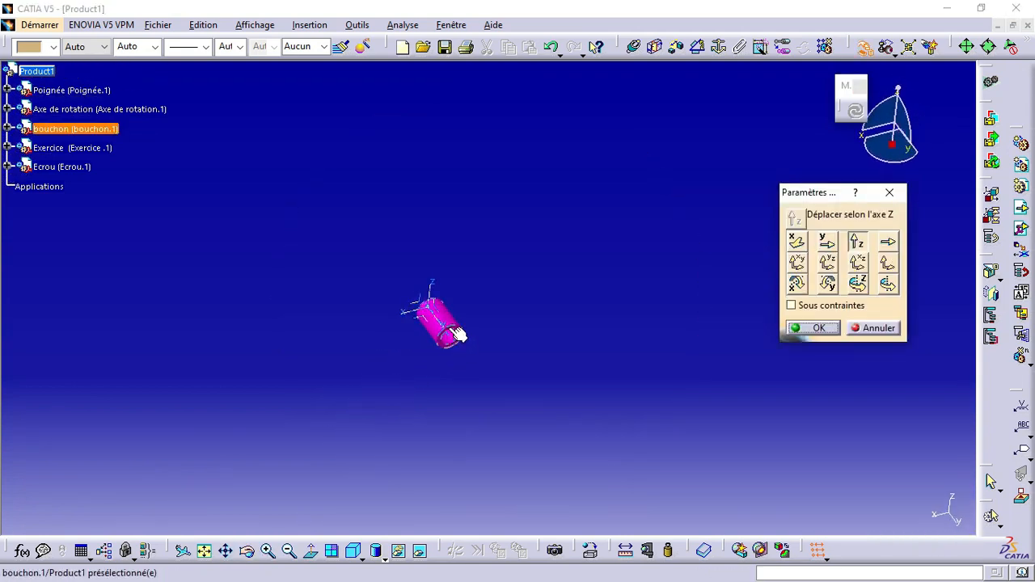
left_click(813, 329)
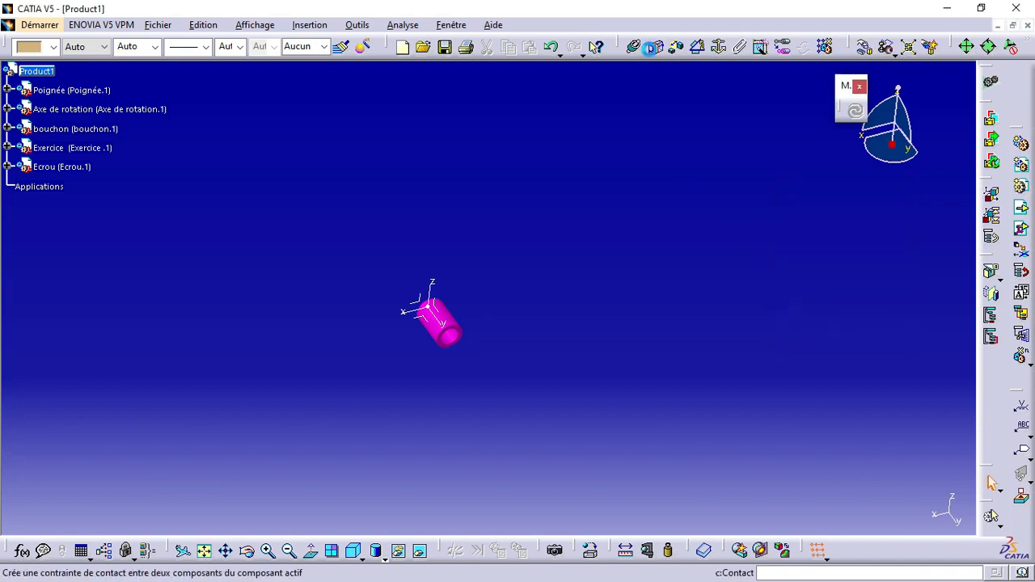
Step: Create a coincidence constraint between the axis of the bouchon and the axis of the Poignée
left_click(633, 47)
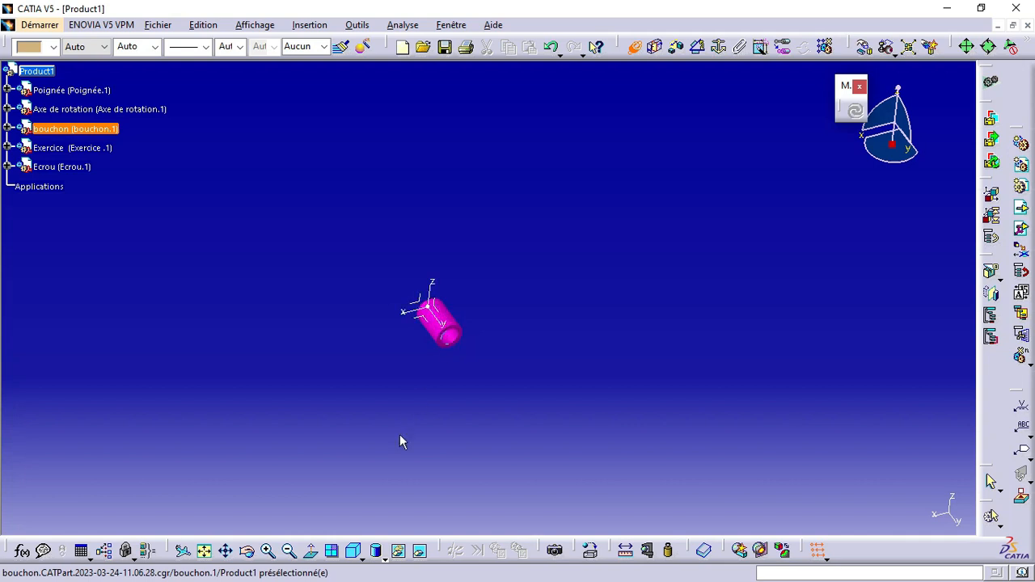
left_click(247, 551)
left_click_drag(520, 385, 365, 267)
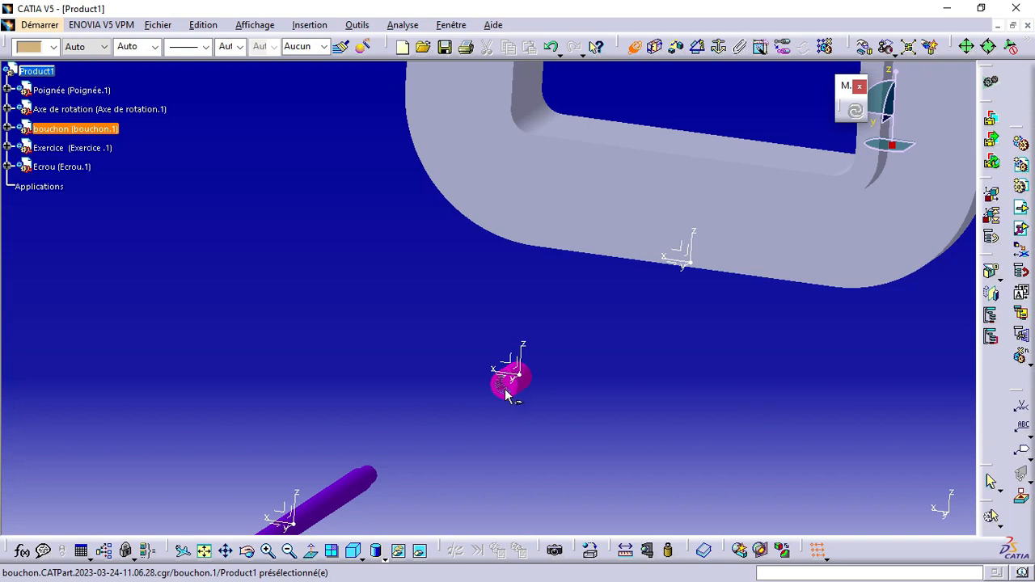
left_click(503, 392)
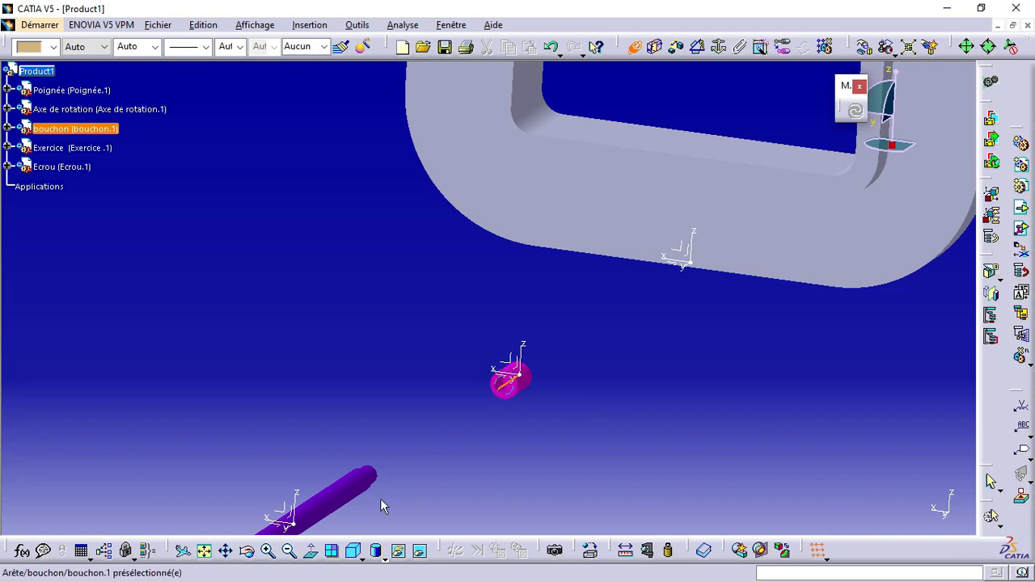
left_click(332, 506)
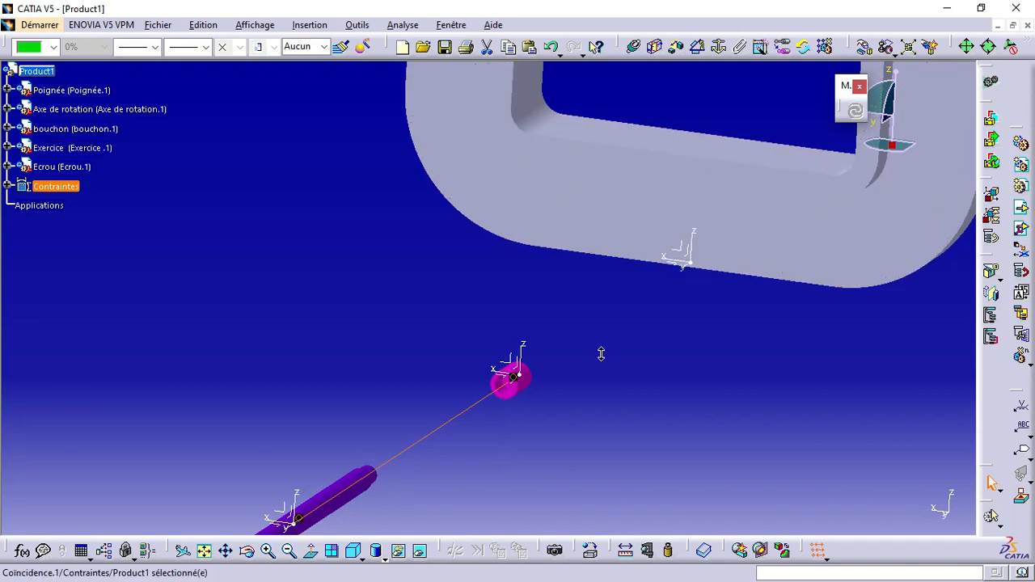
Step: Add a 0 mm offset constraint between the bouchon's inner circular face and the Poignée's near end face, and update the assembly
middle_click_drag(601, 353, 615, 436)
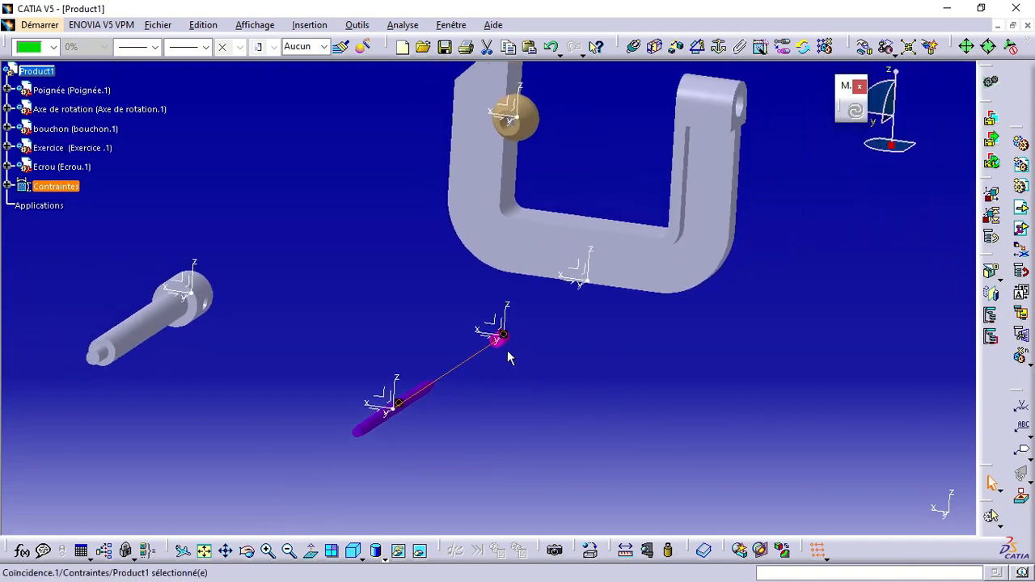
middle_click_drag(508, 359, 458, 255)
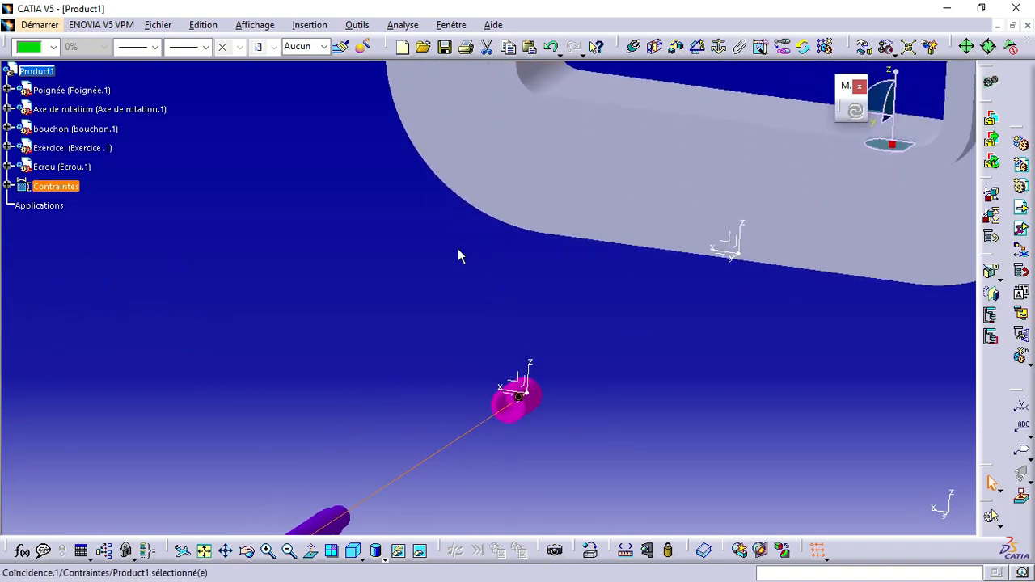
left_click(679, 48)
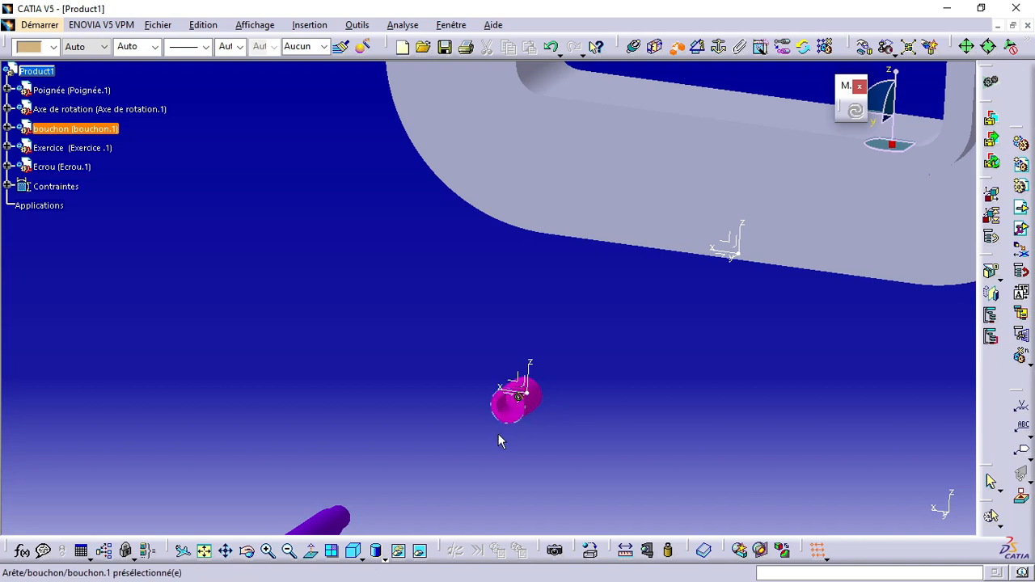
left_click(515, 403)
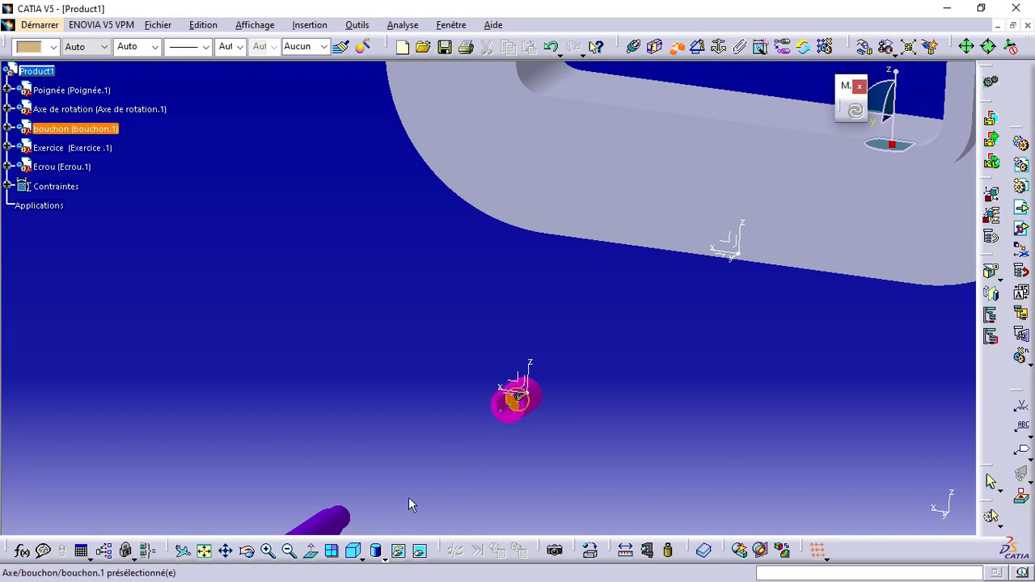
middle_click_drag(401, 444, 398, 500, "ctrl")
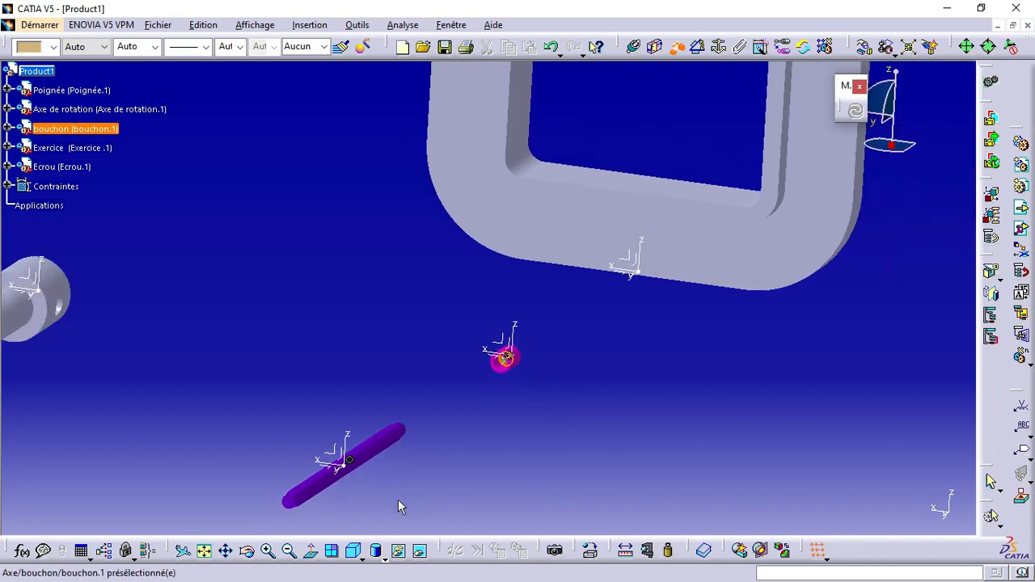
left_click(247, 551)
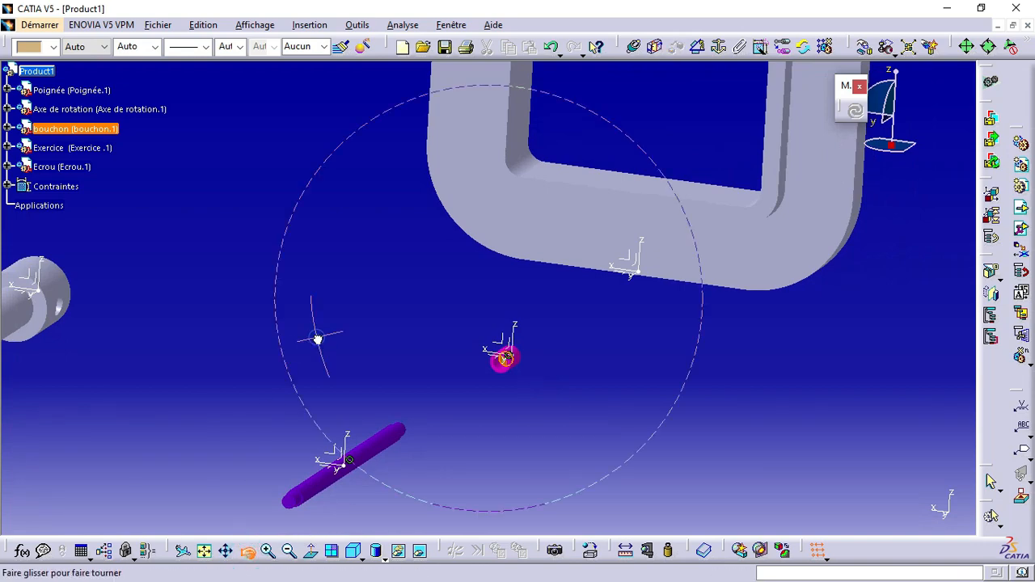
left_click_drag(316, 339, 758, 295)
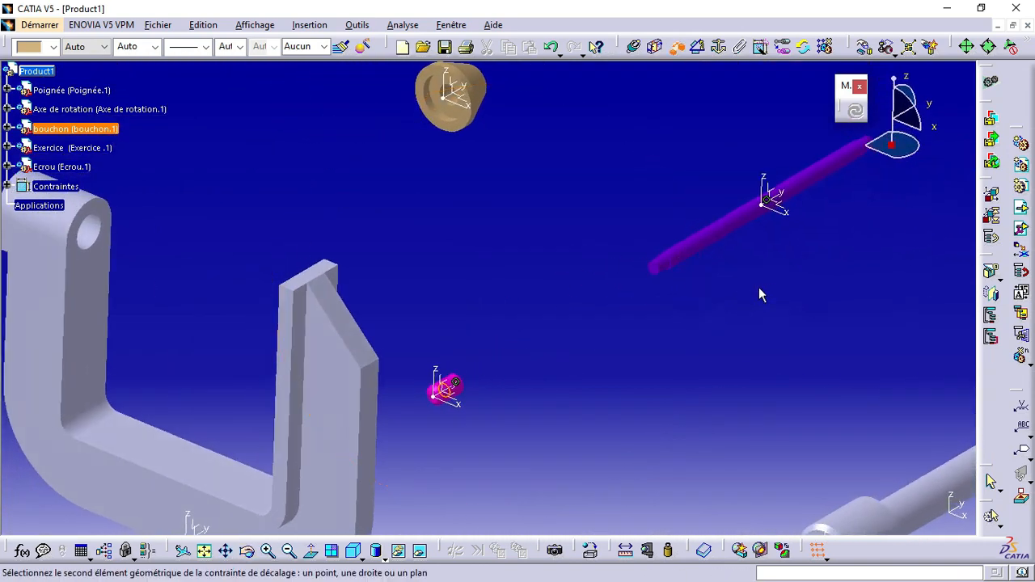
left_click(653, 270)
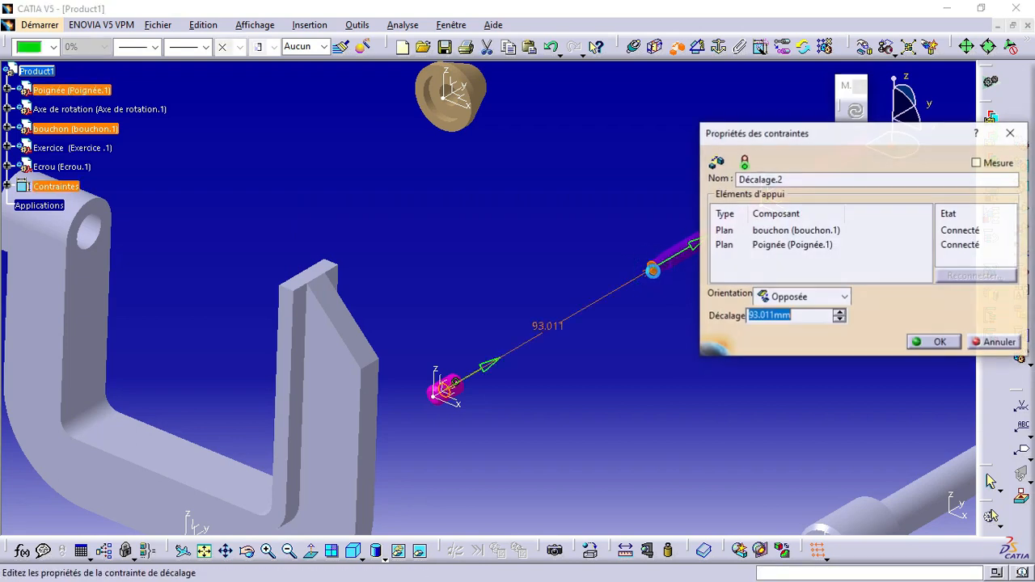
type("0")
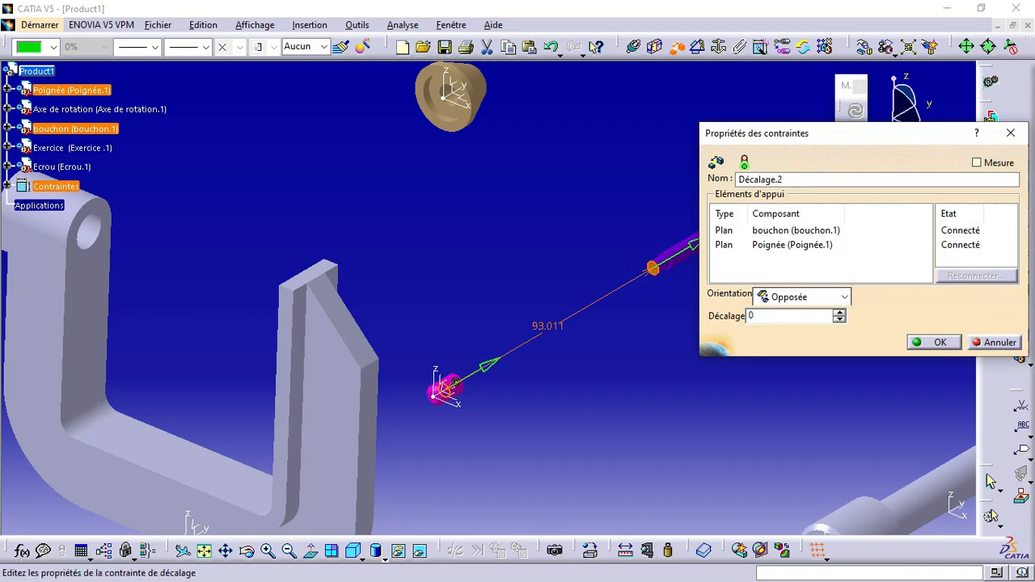
key("Return")
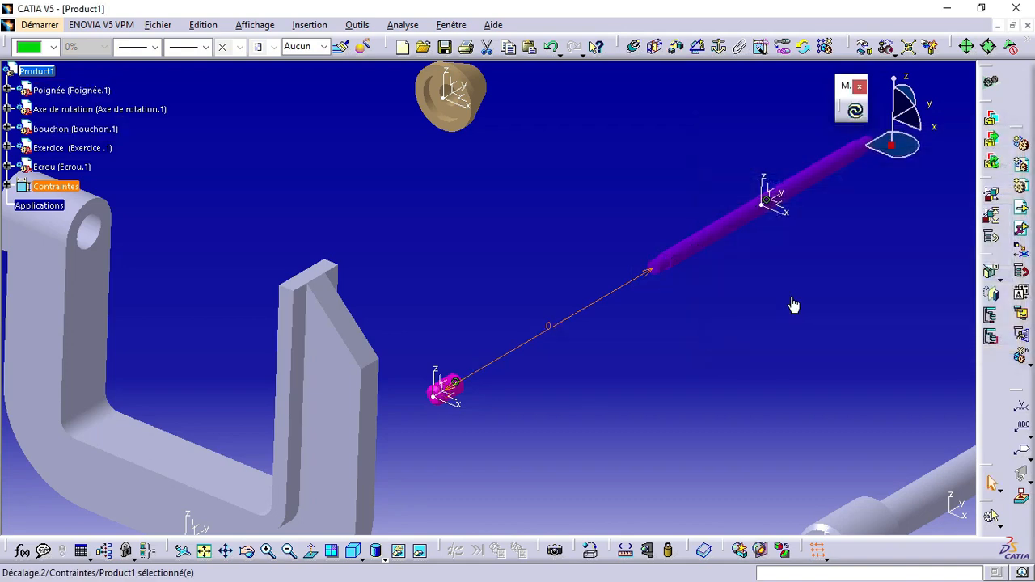
left_click(847, 123)
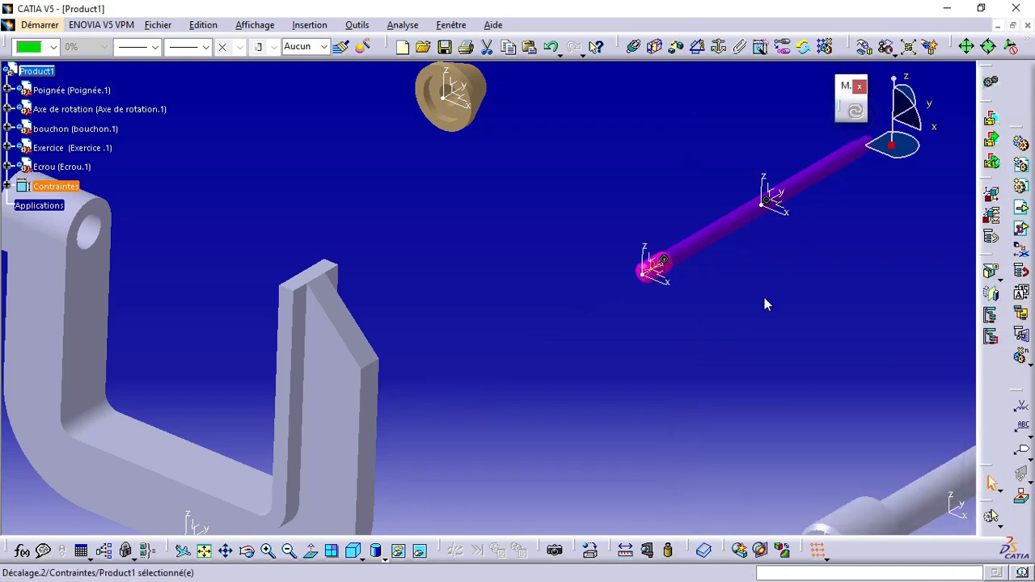
Step: Create a coincidence constraint between the Poignée's axis and the cross-hole axis of the Axe de rotation, and update the assembly
middle_click_drag(612, 247, 556, 305, "ctrl")
left_click(675, 252)
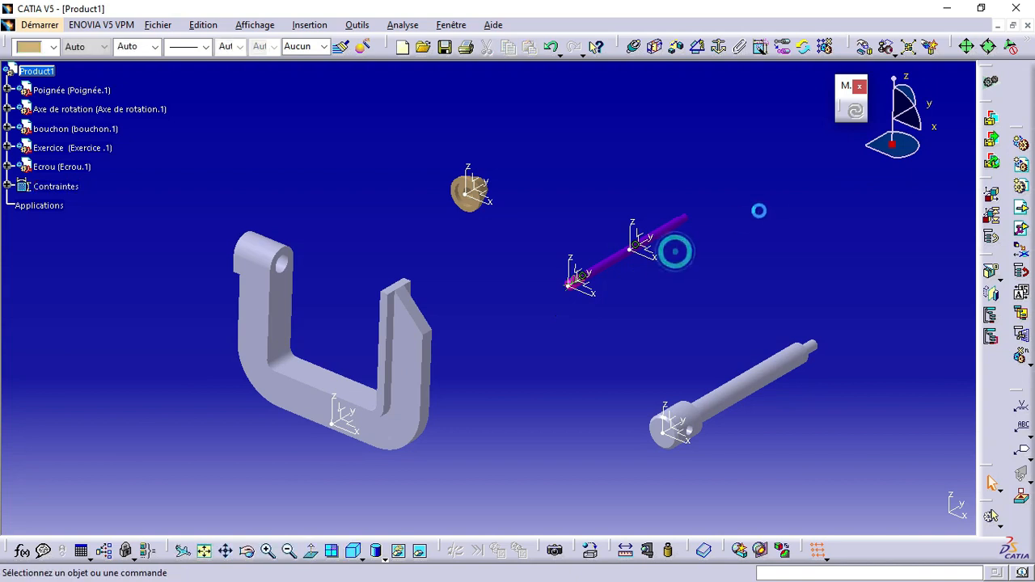
left_click(633, 46)
left_click(663, 232)
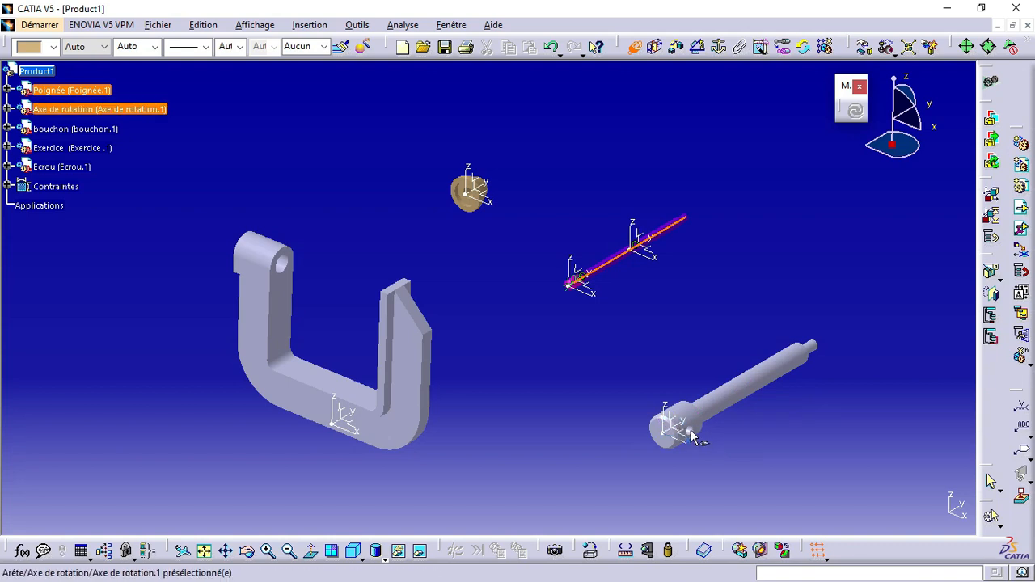
middle_click_drag(691, 436, 396, 143, "ctrl")
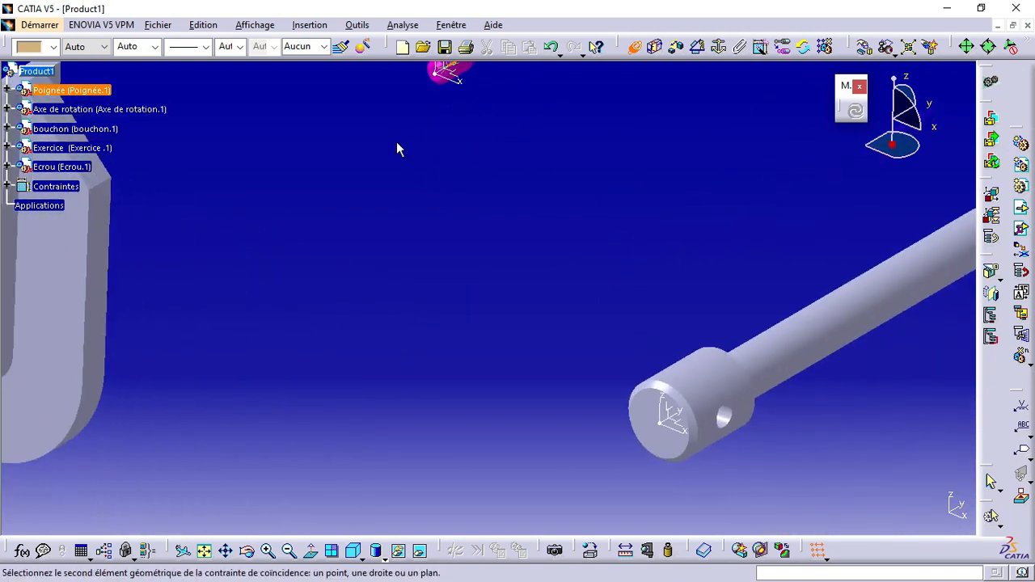
left_click(727, 422)
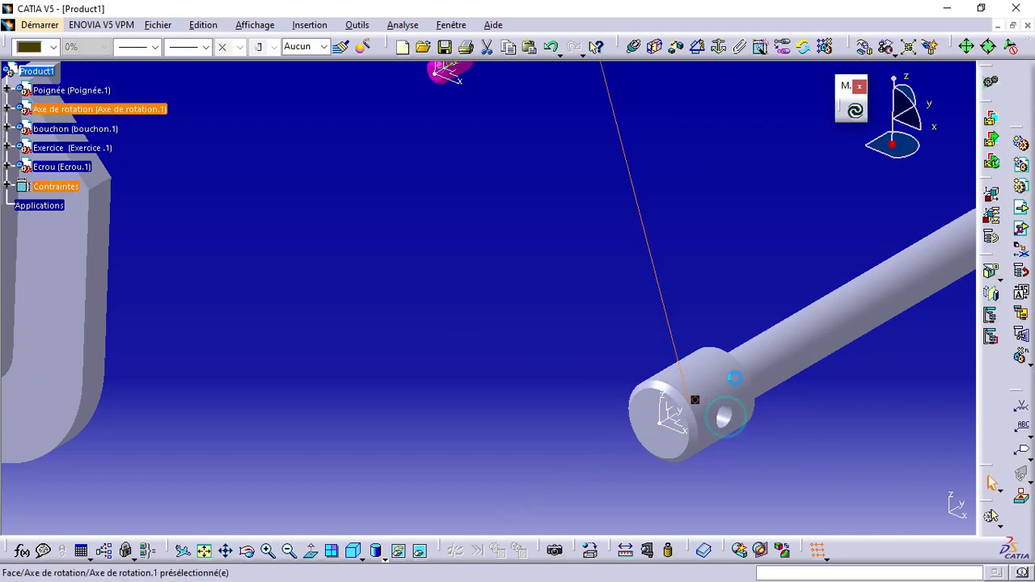
left_click(856, 111)
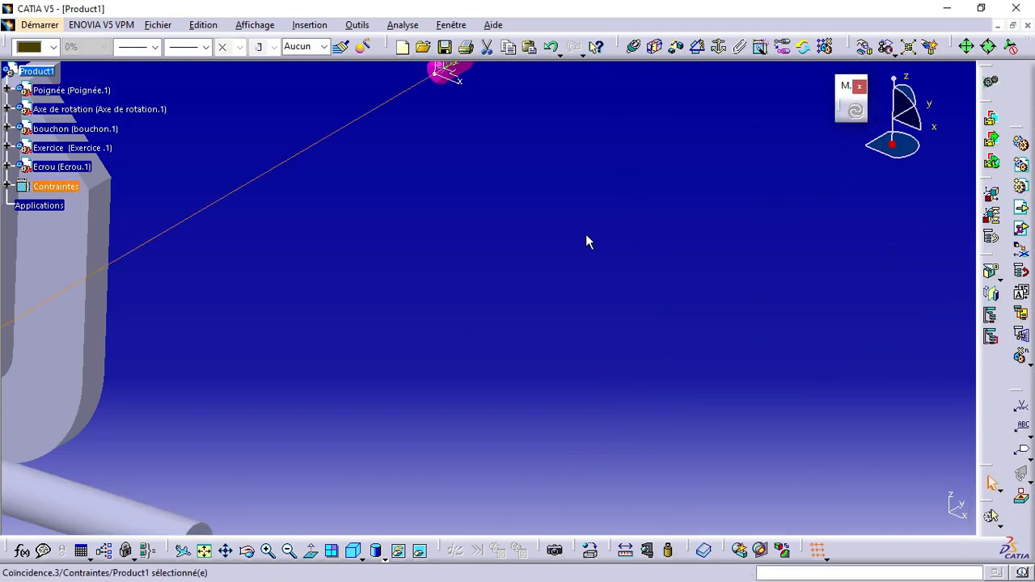
Step: Move the Axe de rotation along the Poignée's axis until it sits beyond the Poignée's free end, clear of the clamp body
middle_click_drag(585, 233, 614, 362, "ctrl")
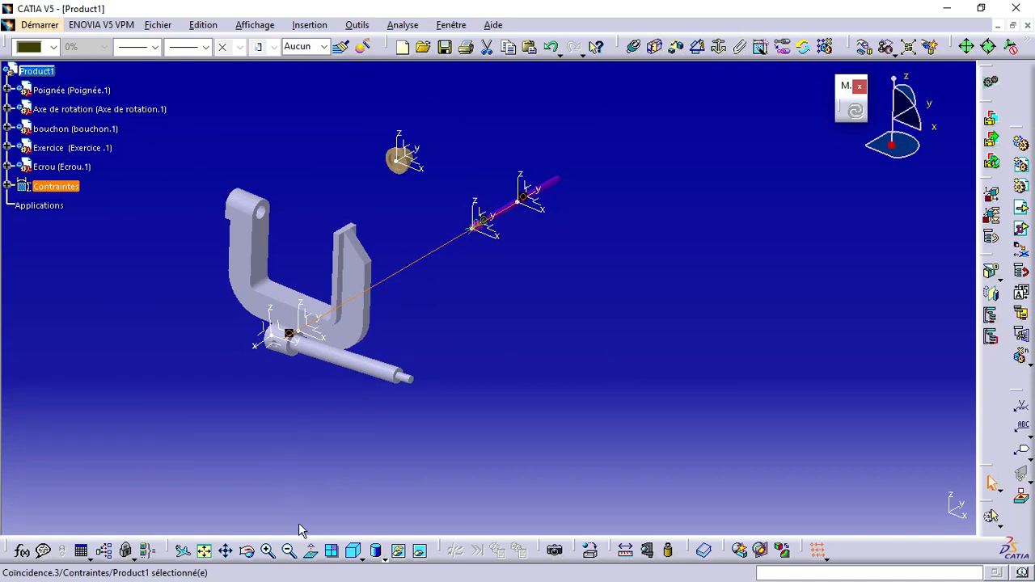
left_click(247, 550)
left_click_drag(194, 325, 176, 199)
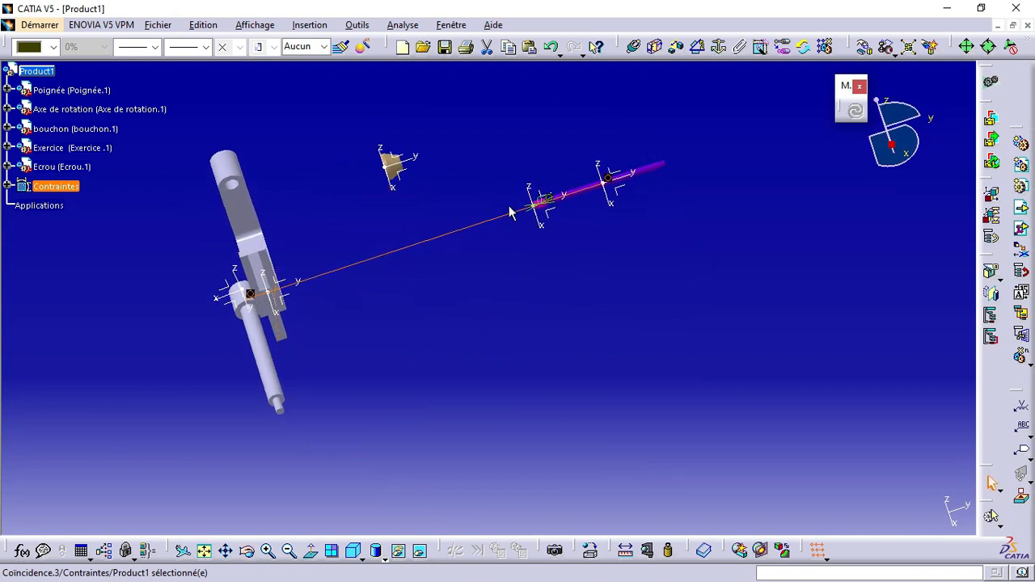
left_click(865, 46)
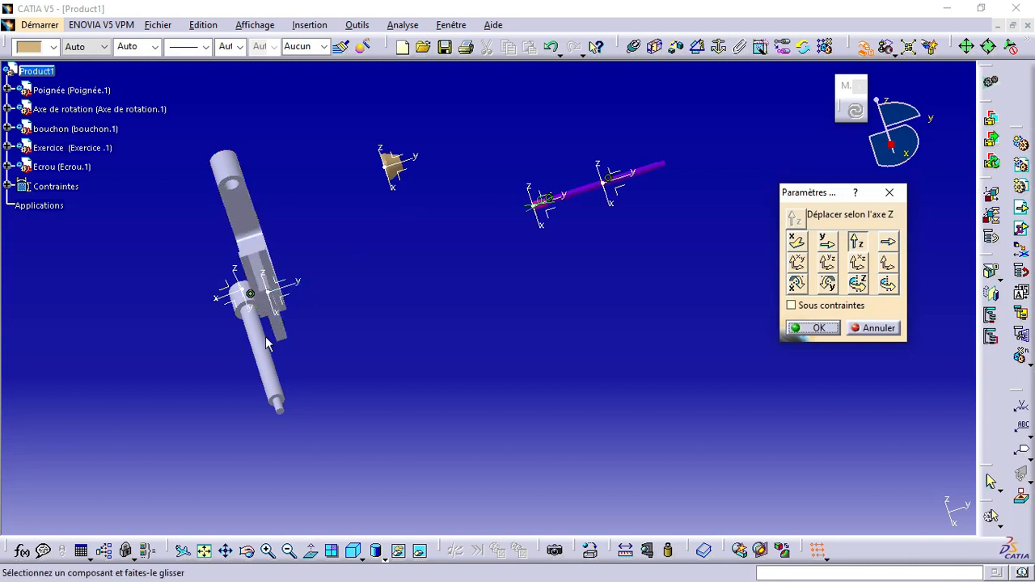
left_click(888, 242)
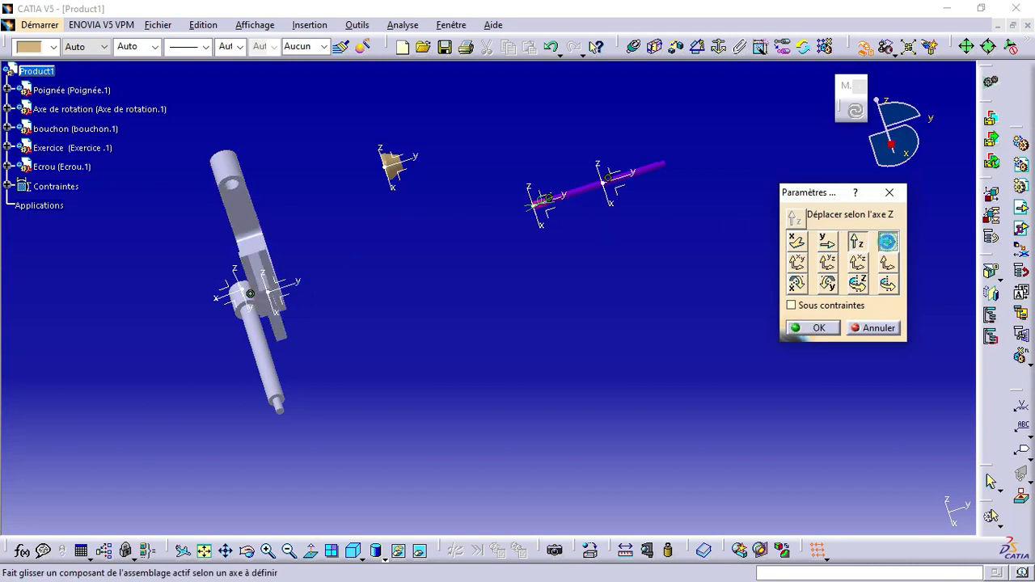
left_click(588, 194)
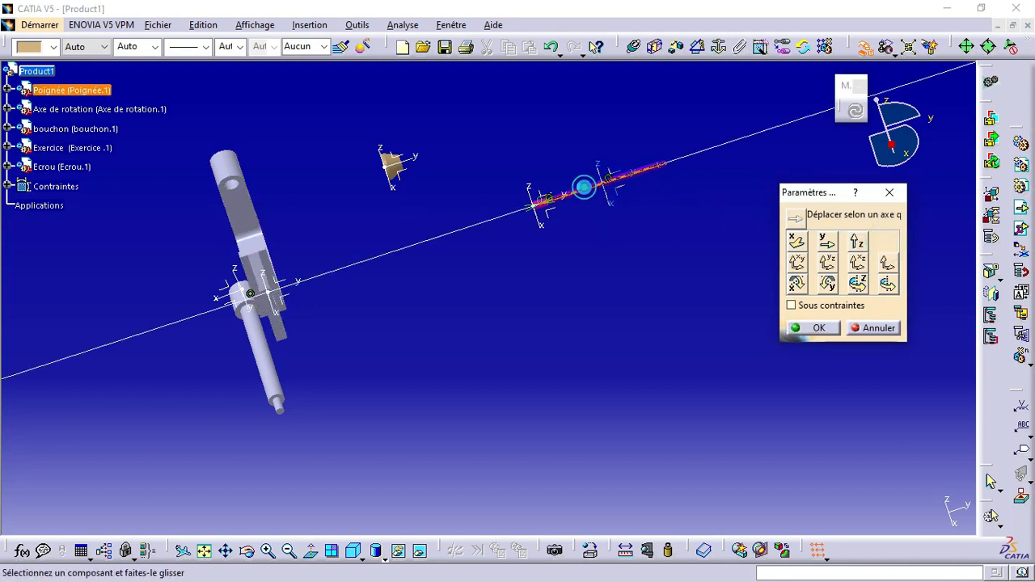
left_click_drag(257, 333, 732, 257)
left_click(818, 329)
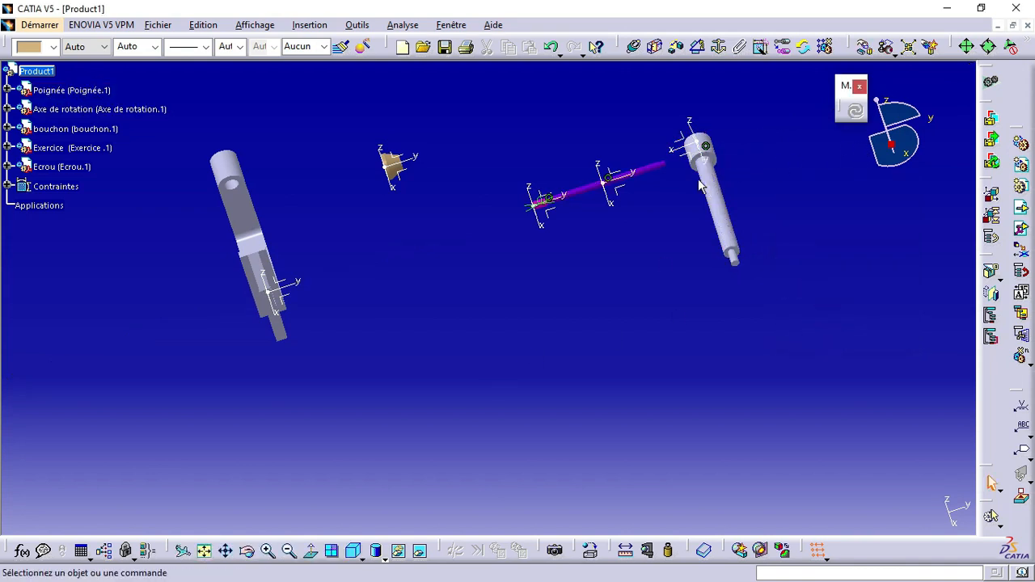
Step: Add a -48 mm offset constraint between the Poignée's free end face and the Axe de rotation's longitudinal axis, and update the assembly
middle_click_drag(700, 184, 489, 211)
middle_click_drag(599, 291, 477, 236)
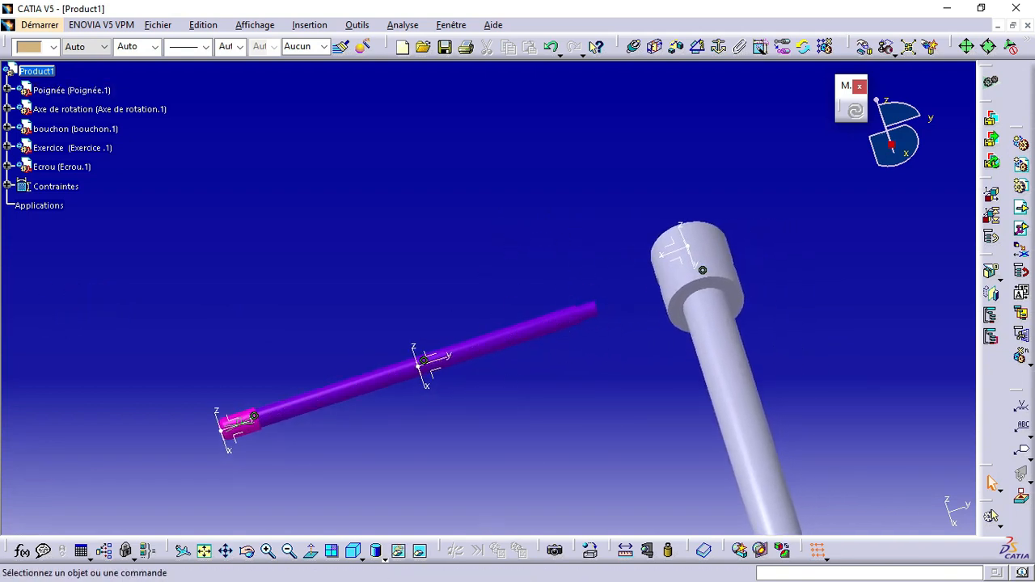
middle_click_drag(612, 375, 473, 364)
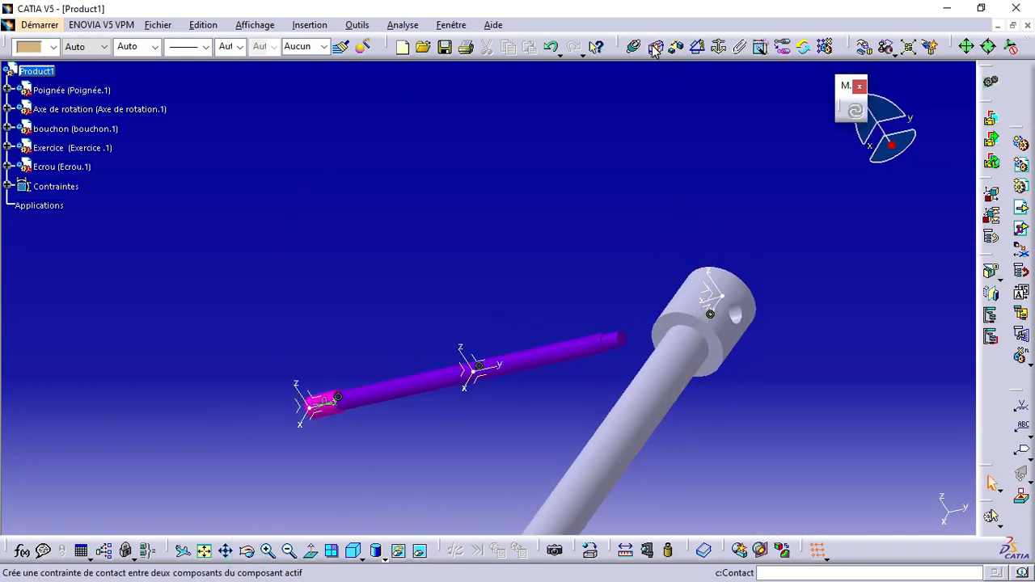
left_click(676, 47)
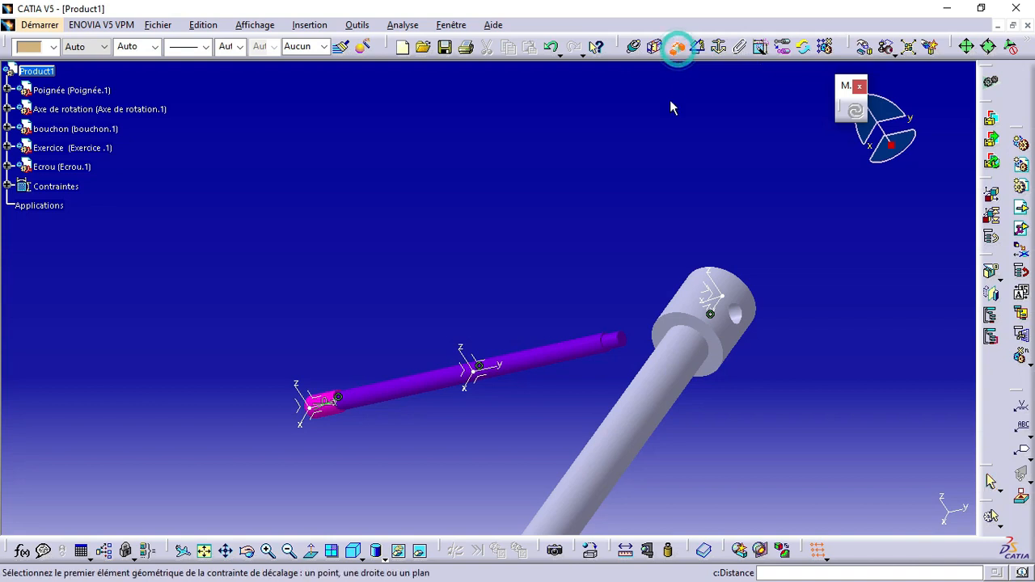
left_click(621, 339)
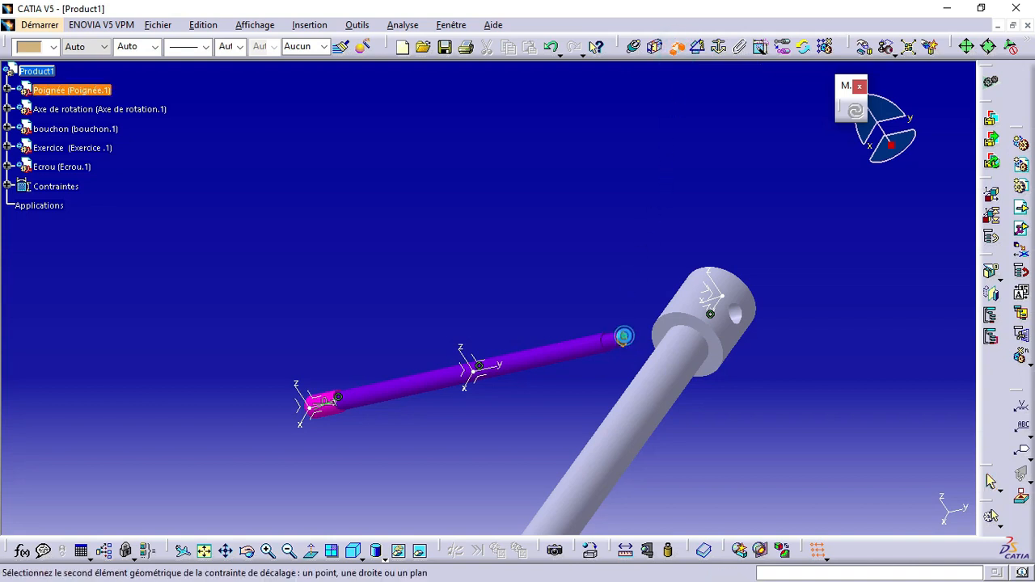
left_click(662, 376)
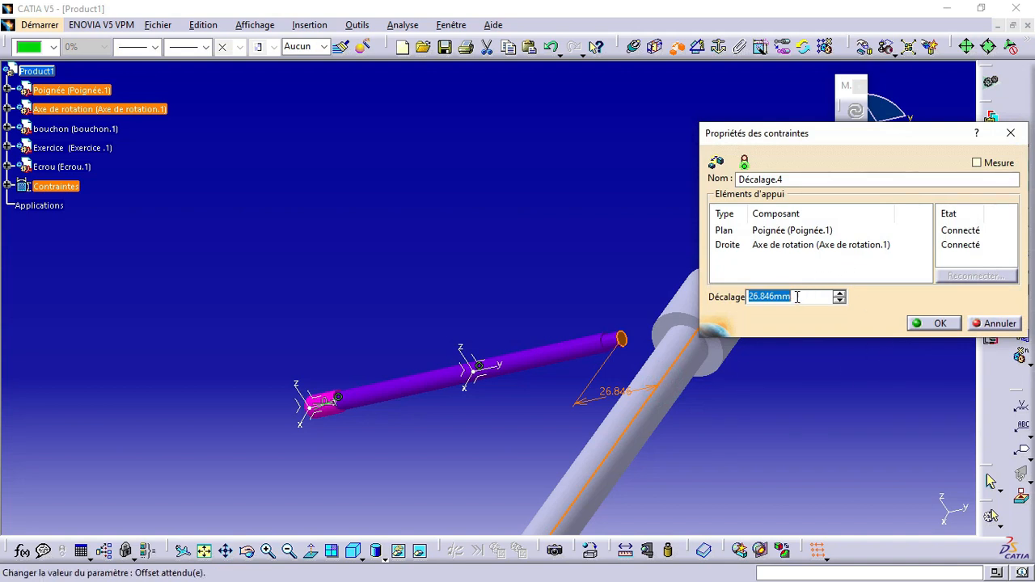
type("-48mm")
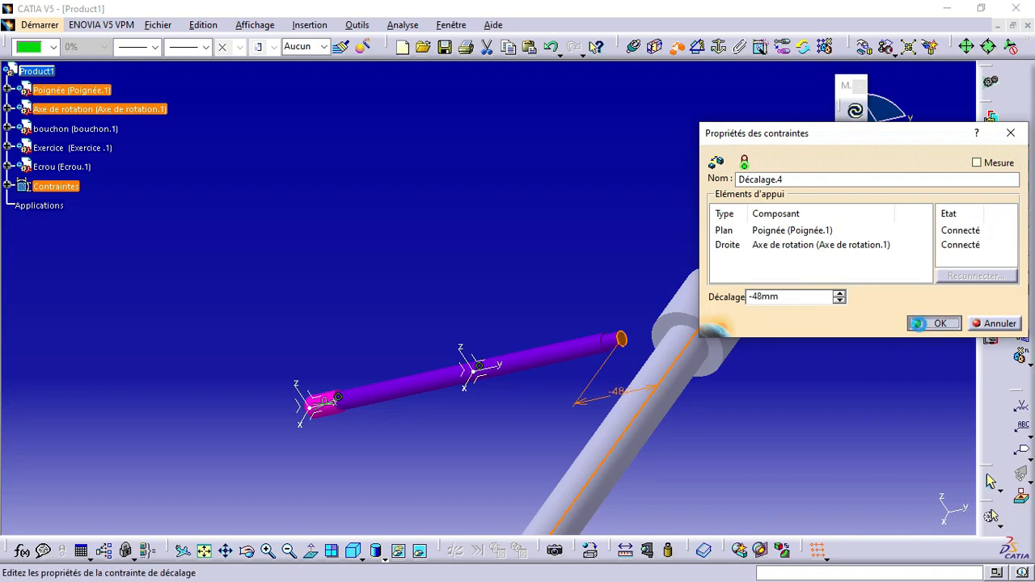
left_click(918, 324)
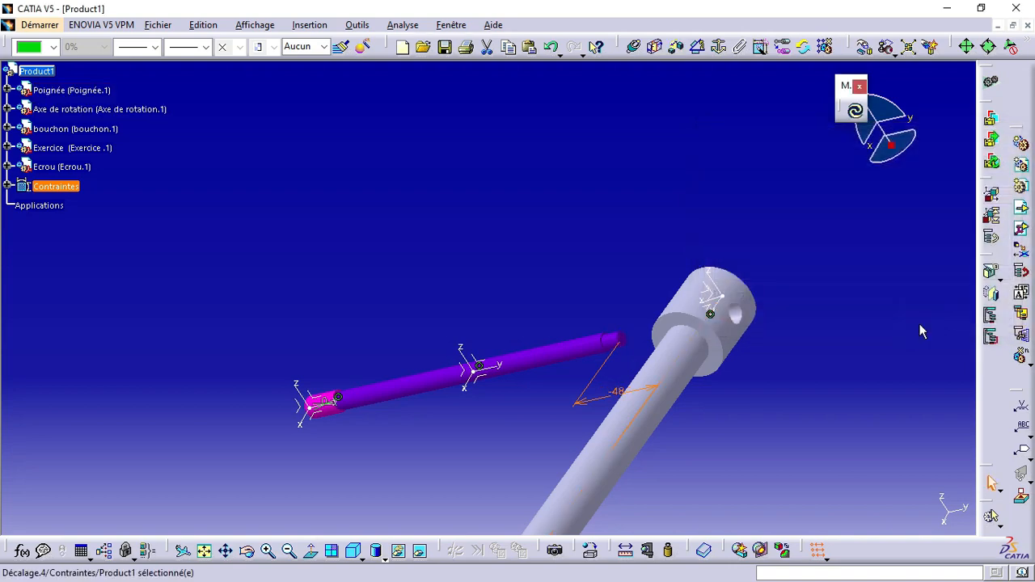
left_click(857, 112)
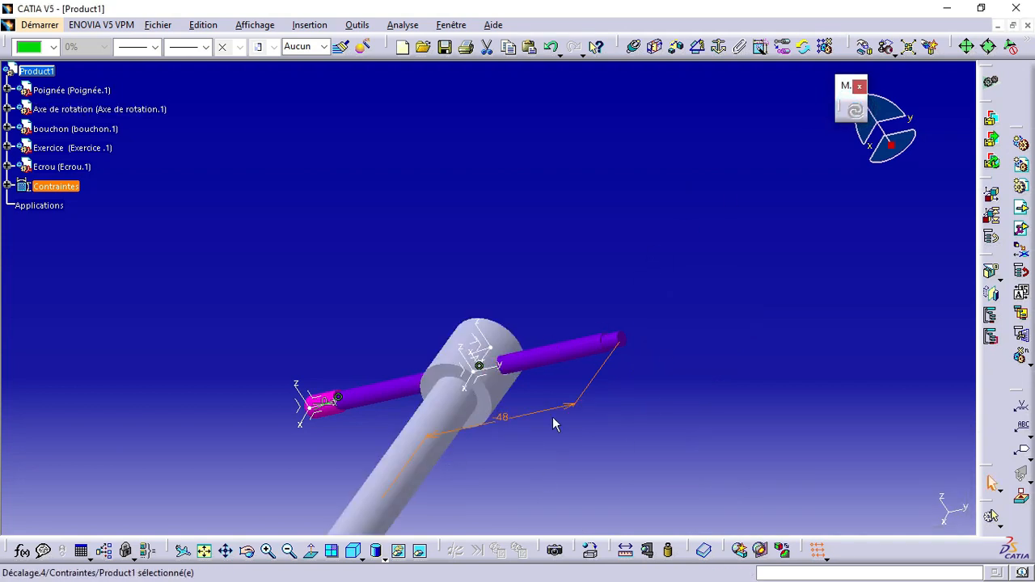
middle_click_drag(591, 345, 611, 410)
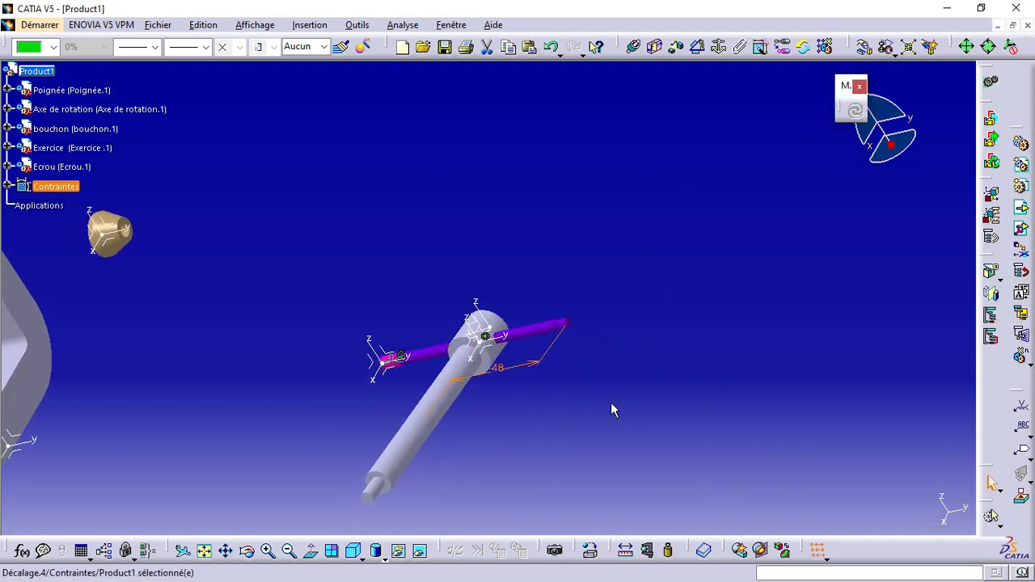
left_click(566, 229)
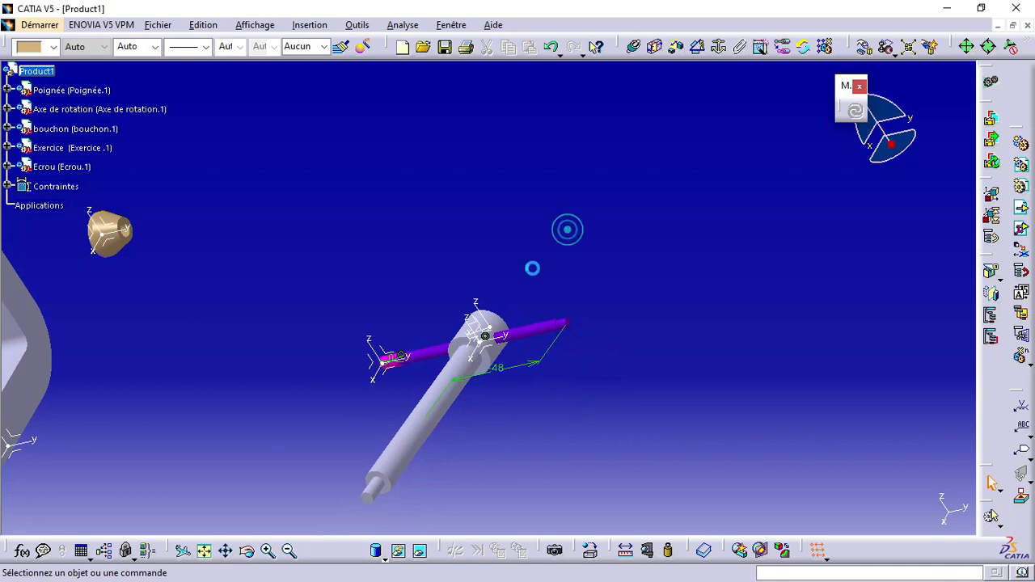
Step: Insert a second bouchon part into Product1 as an existing component from the serre joints folder
left_click(248, 549)
middle_click_drag(424, 372, 549, 378)
left_click(707, 299)
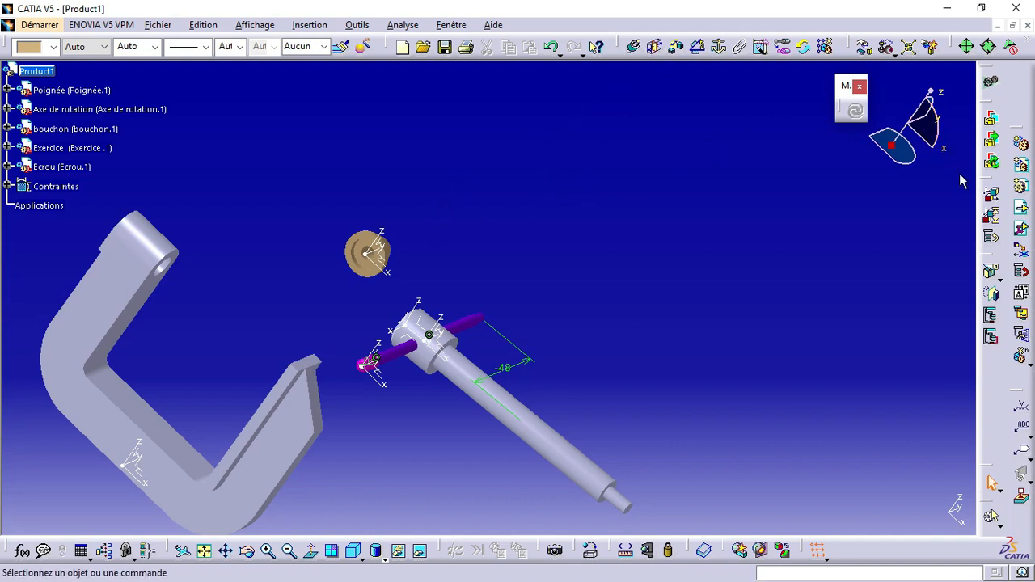
left_click(1021, 211)
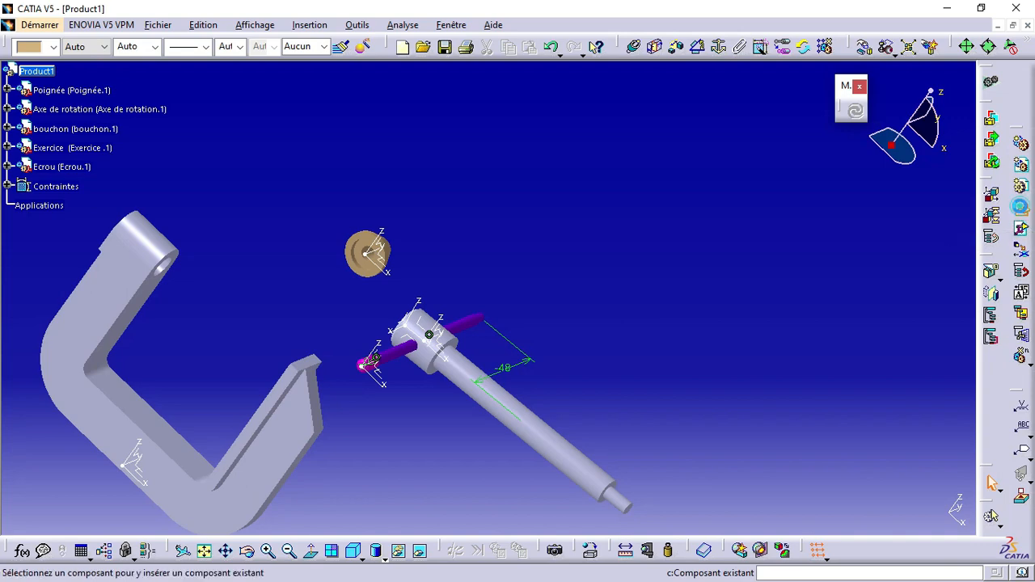
left_click(36, 71)
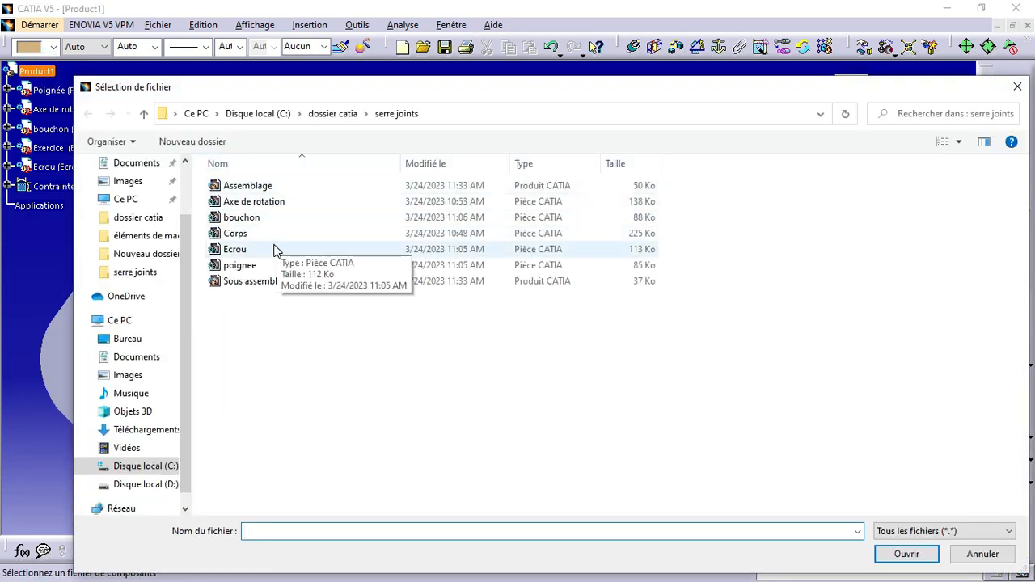
left_click(273, 219)
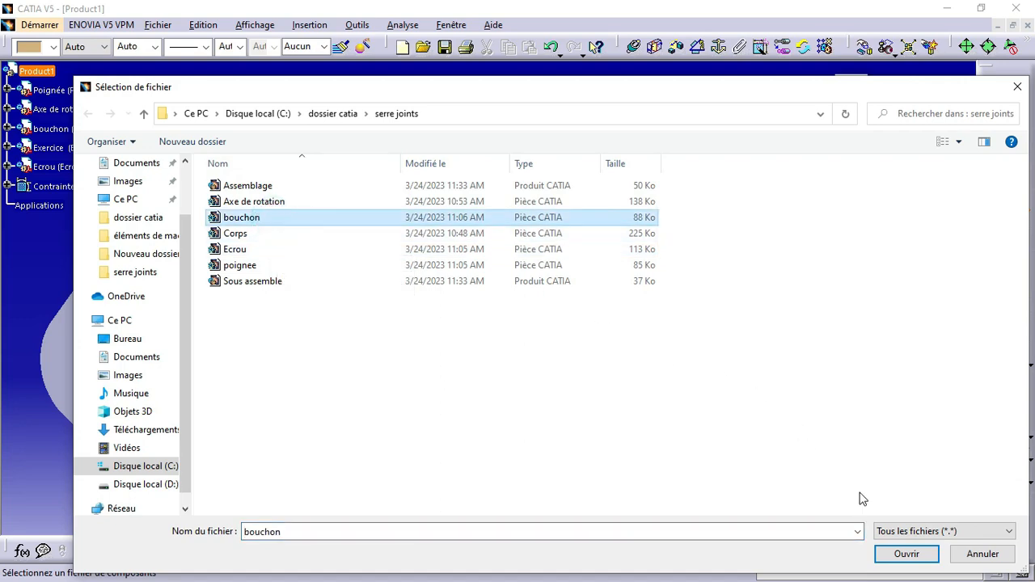
key("Return")
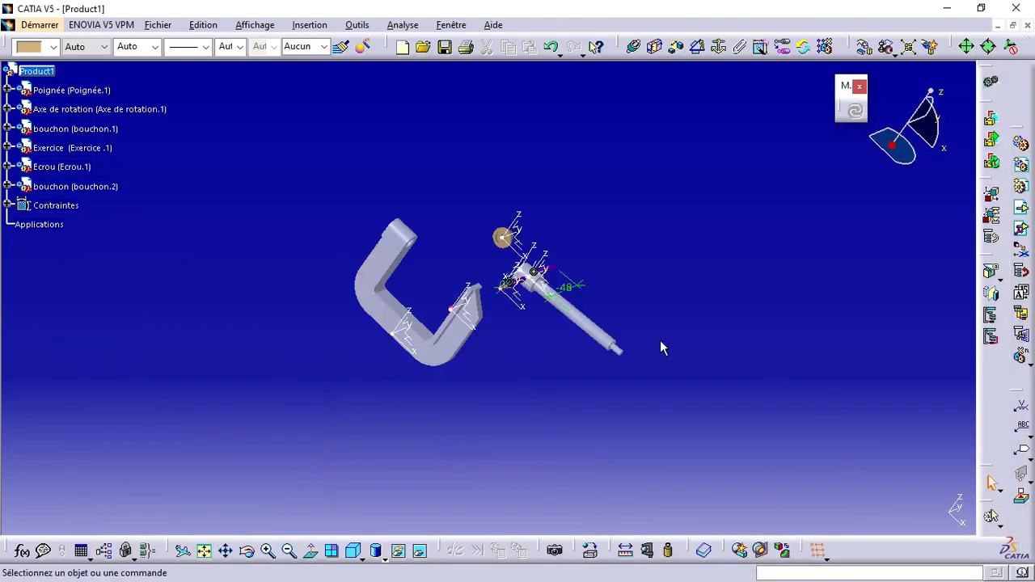
Step: Add a surface contact constraint between the second bouchon's inner circular face and the Poignée's free end face, and update the assembly
left_click(247, 551)
left_click_drag(298, 301, 745, 374)
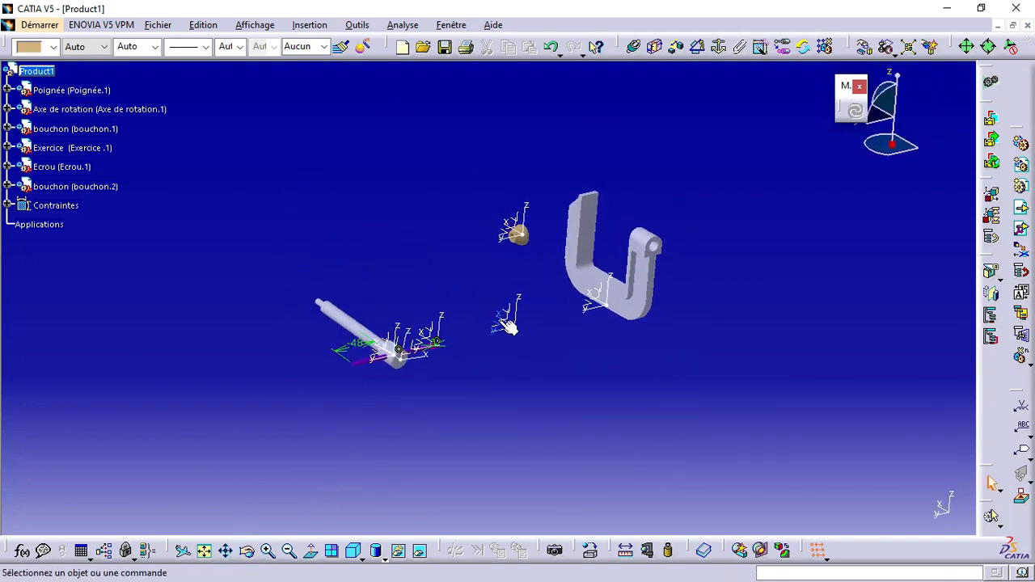
middle_click_drag(506, 322, 465, 236)
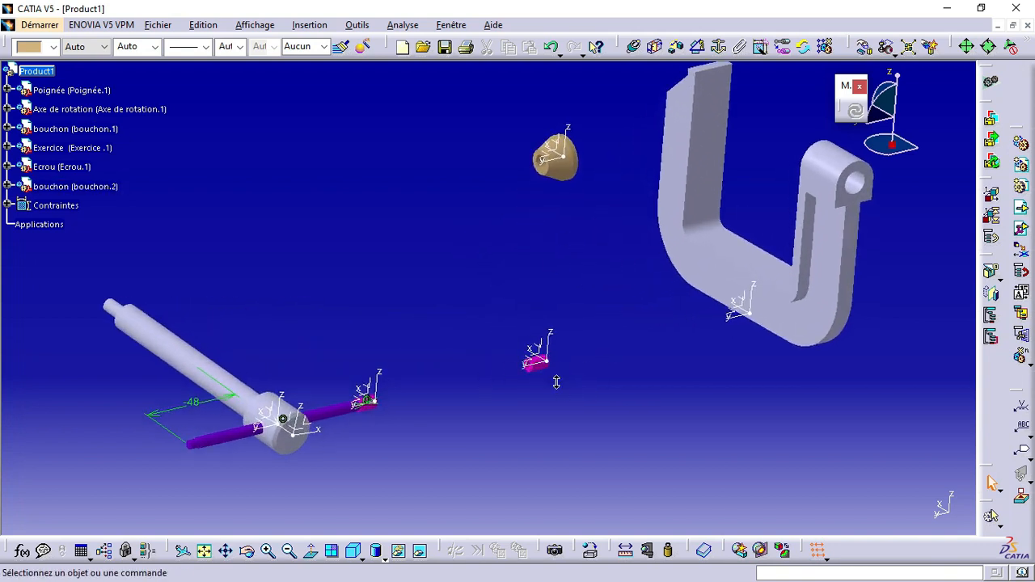
middle_click_drag(550, 374, 520, 307)
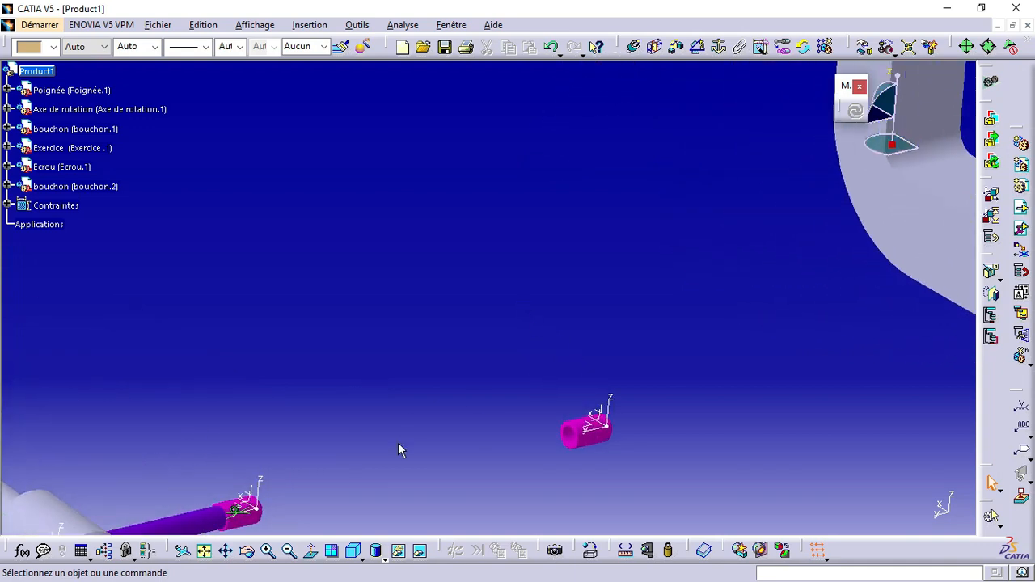
left_click(248, 550)
left_click_drag(347, 455, 566, 433)
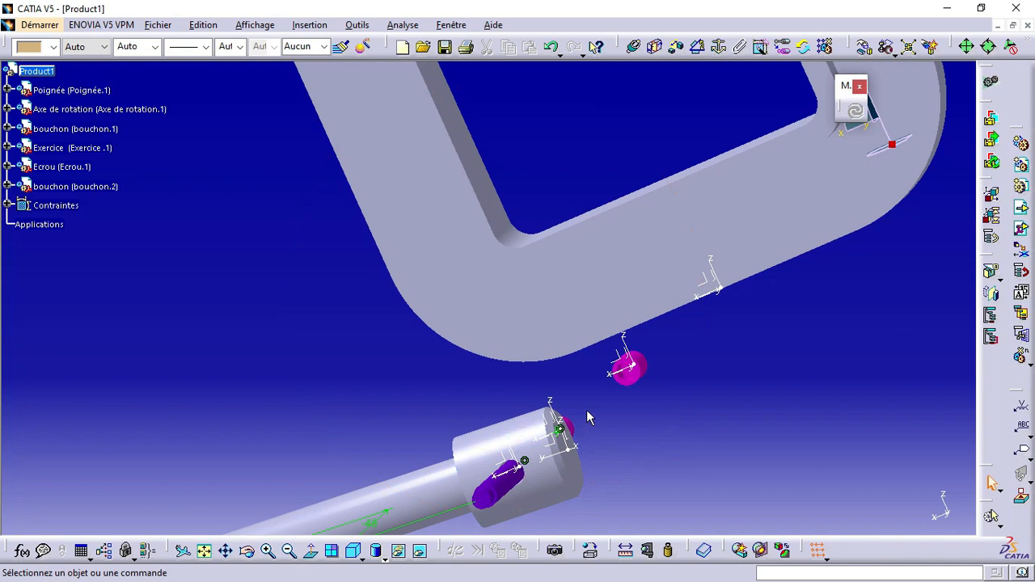
left_click(635, 373)
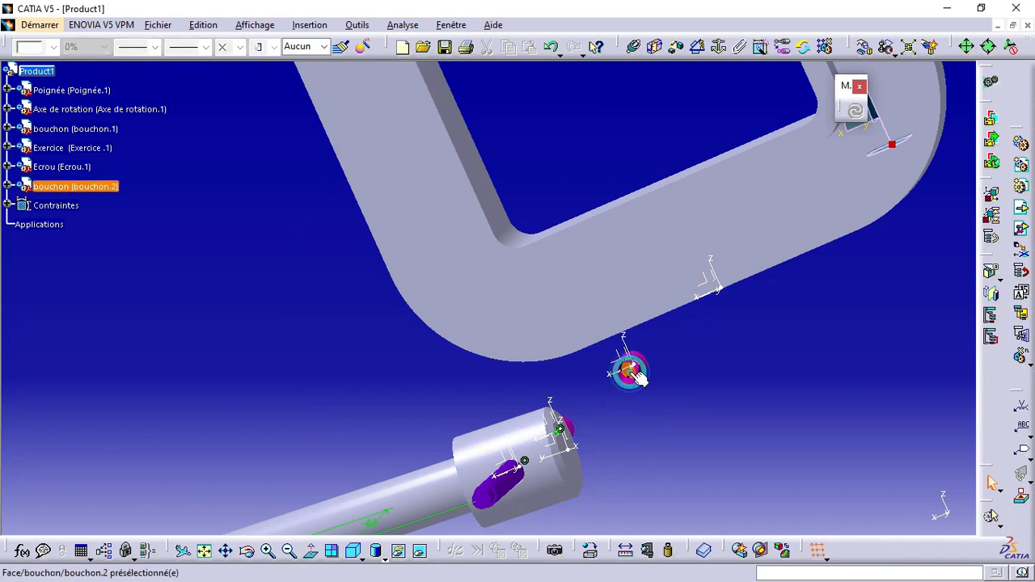
left_click(651, 50)
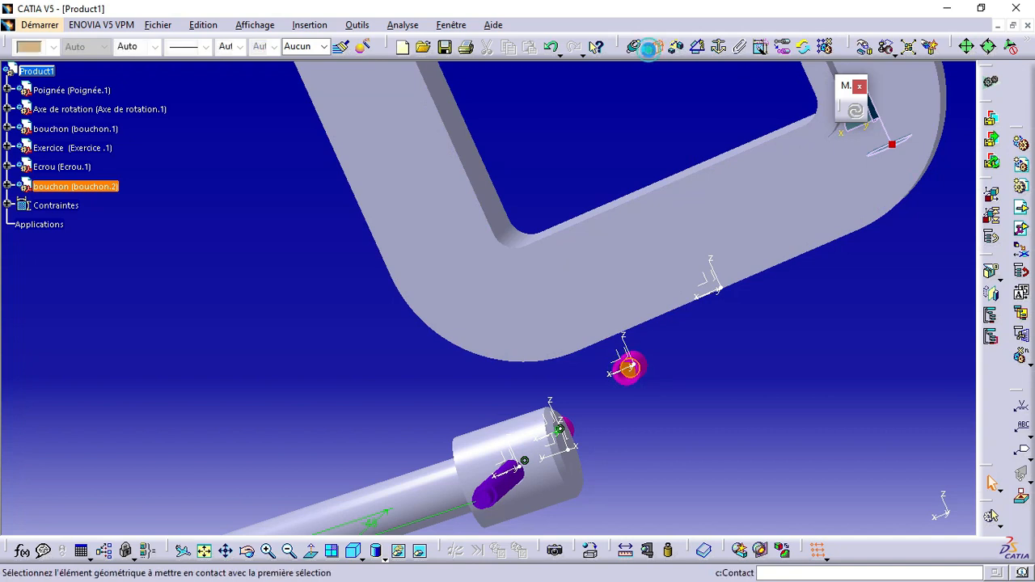
left_click(482, 501)
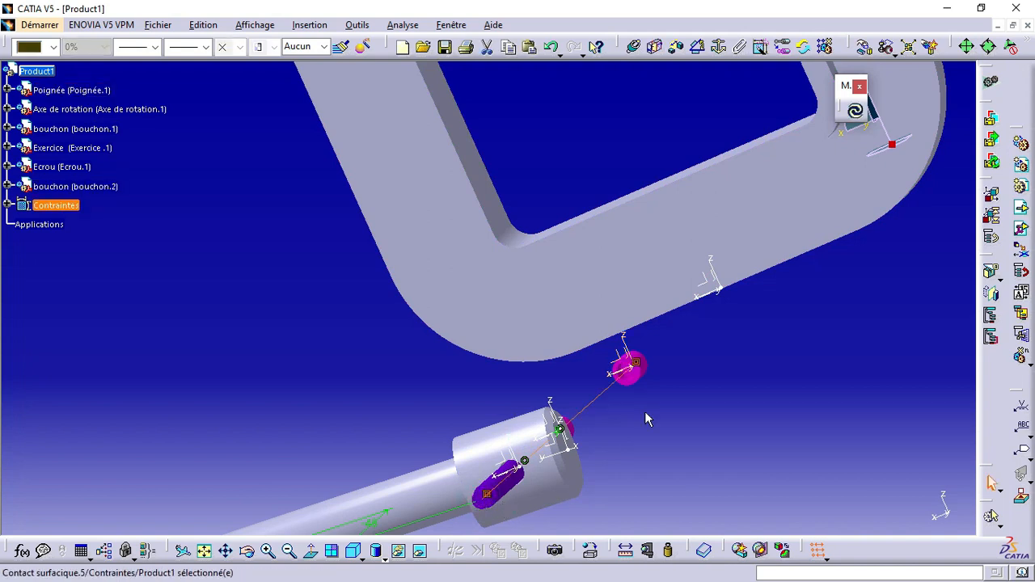
left_click(854, 110)
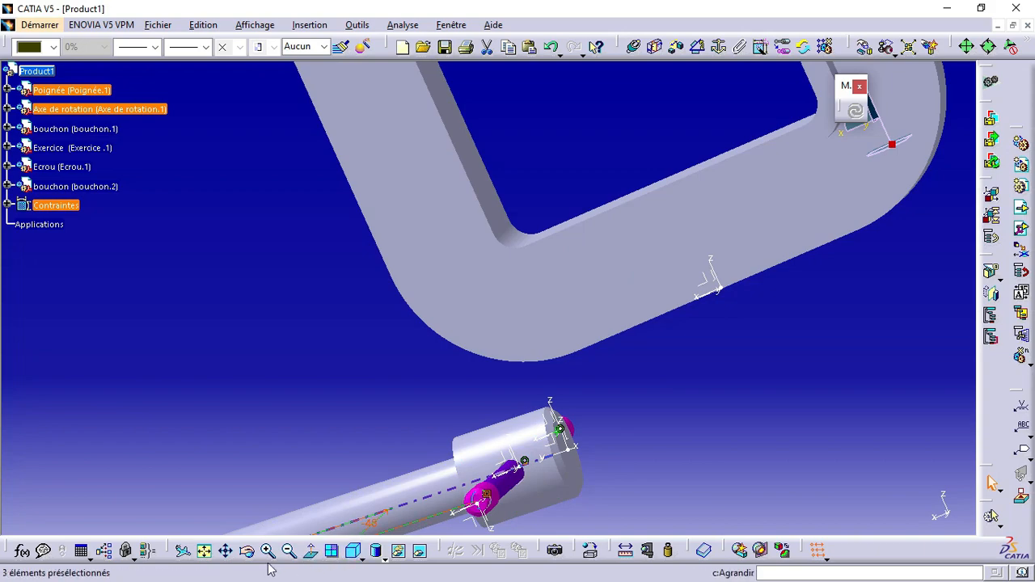
left_click_drag(267, 481, 471, 312)
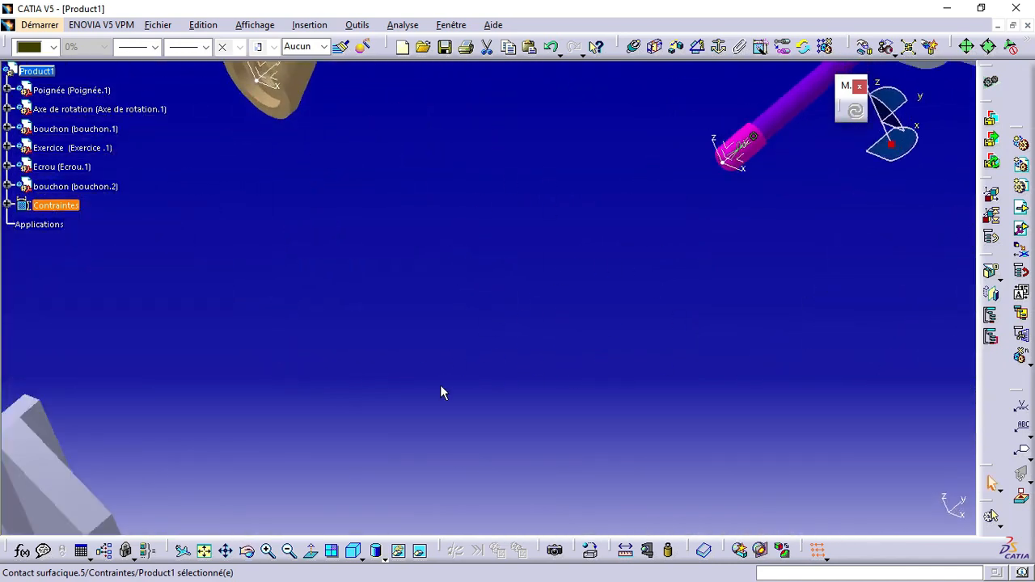
Step: Add a coincidence constraint between the Axe de rotation's longitudinal axis and the clamp body's bore axis, and update the assembly
middle_click_drag(440, 384, 419, 468)
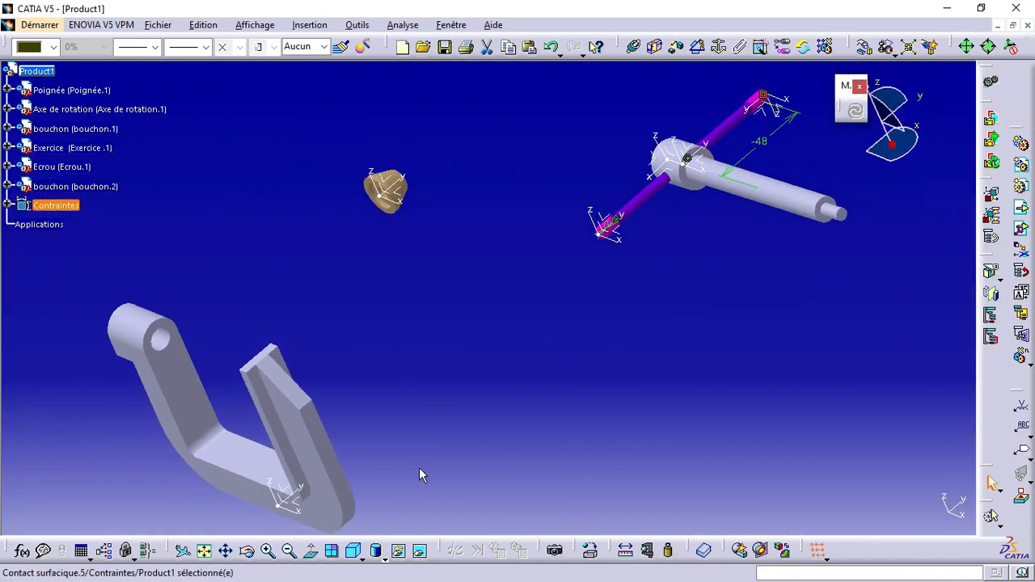
left_click(247, 551)
left_click_drag(351, 446, 327, 388)
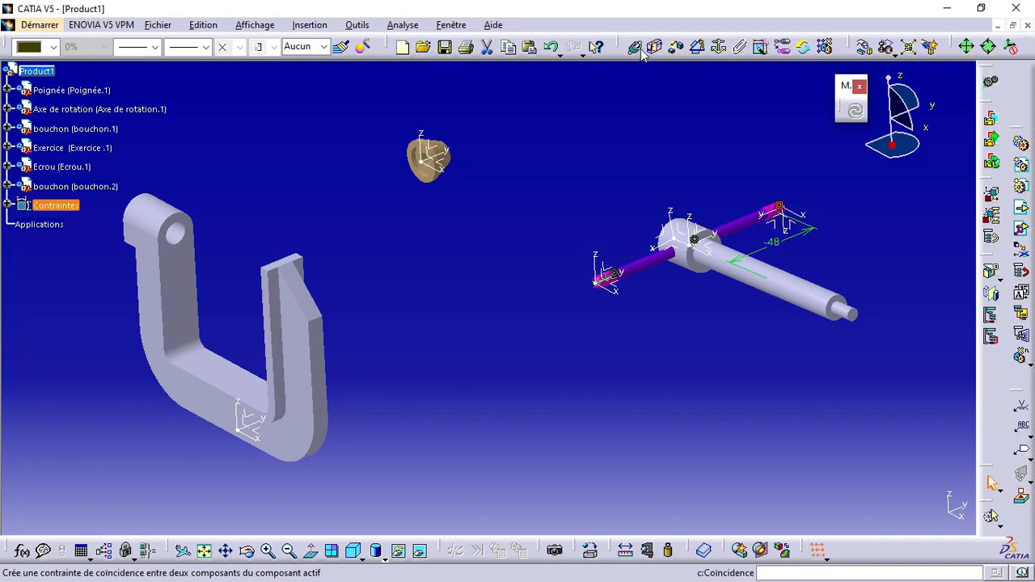
left_click(991, 483)
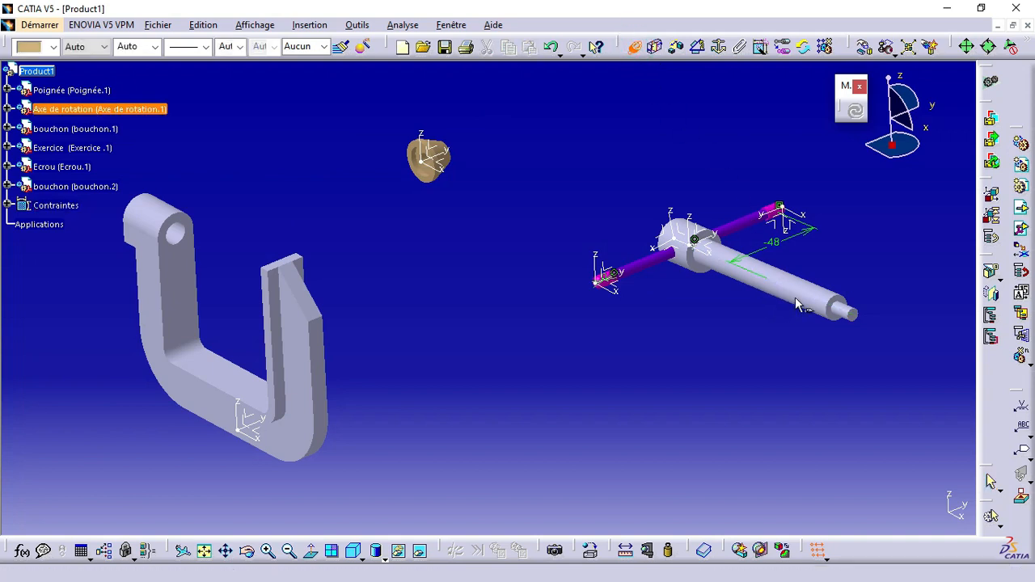
left_click(795, 297)
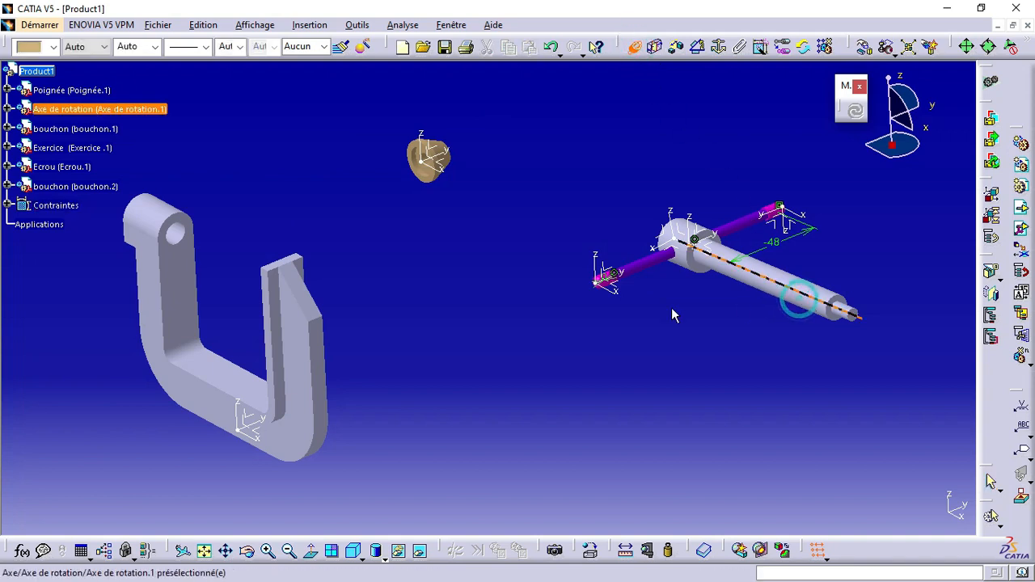
left_click(176, 236)
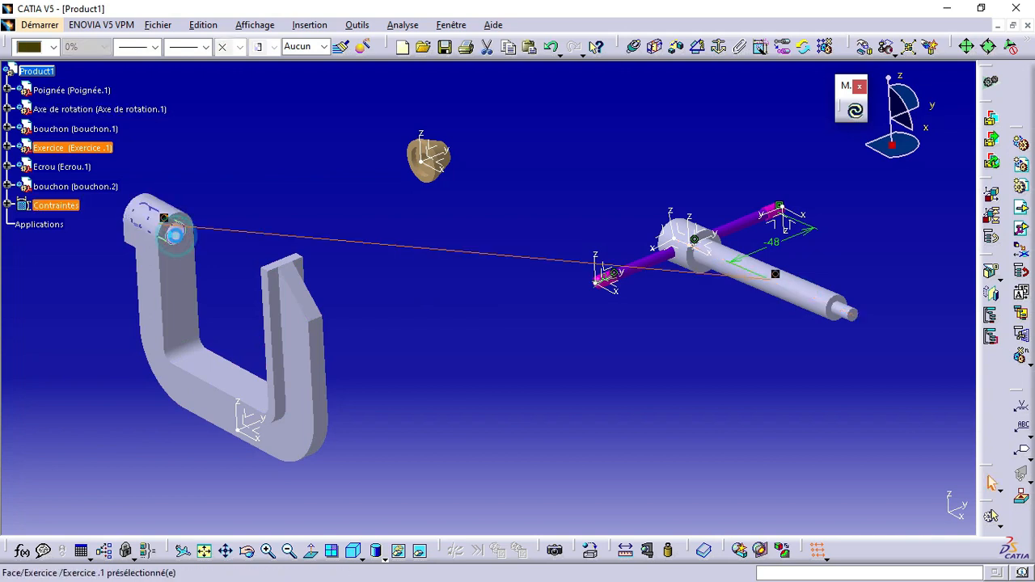
left_click(855, 110)
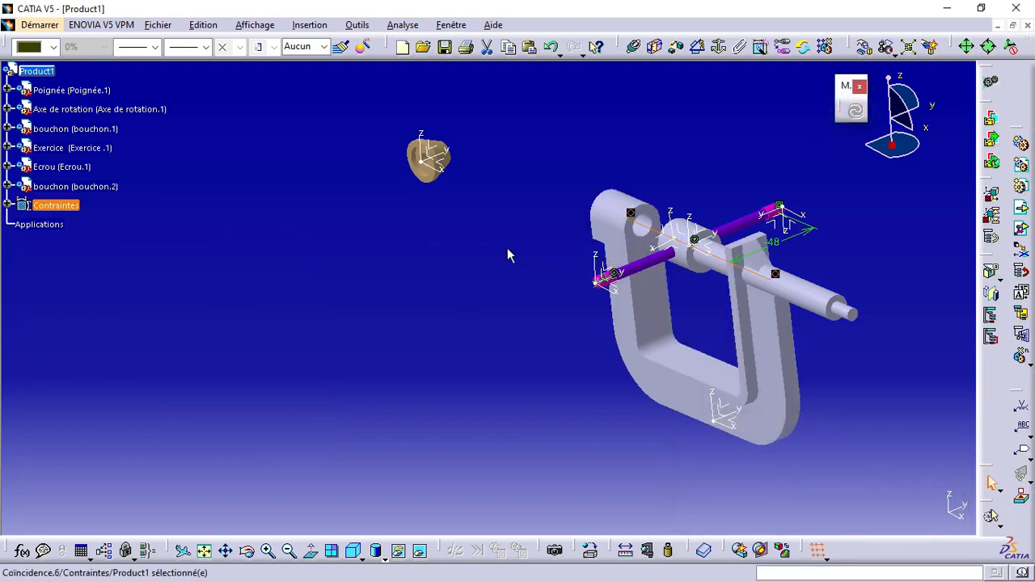
Step: Try to slide the Axe de rotation alone along its own axis through the clamp body's bore, and update the assembly
left_click(246, 551)
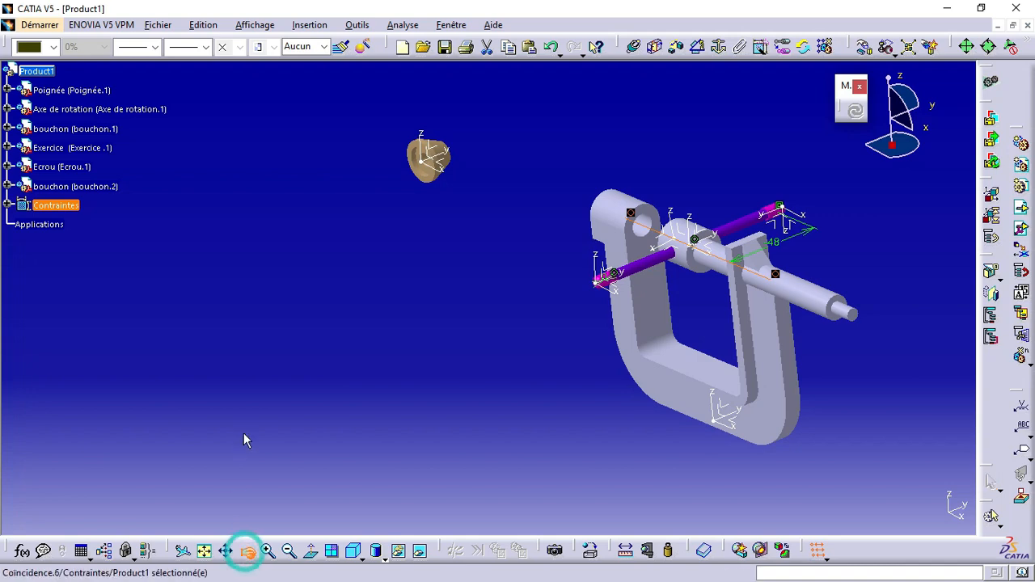
left_click_drag(241, 431, 360, 352)
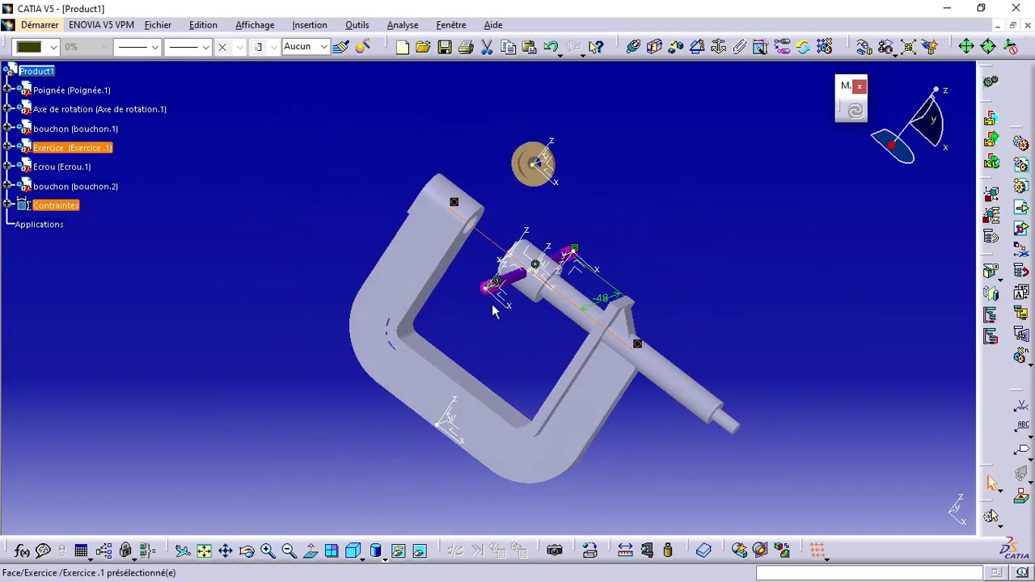
left_click(863, 46)
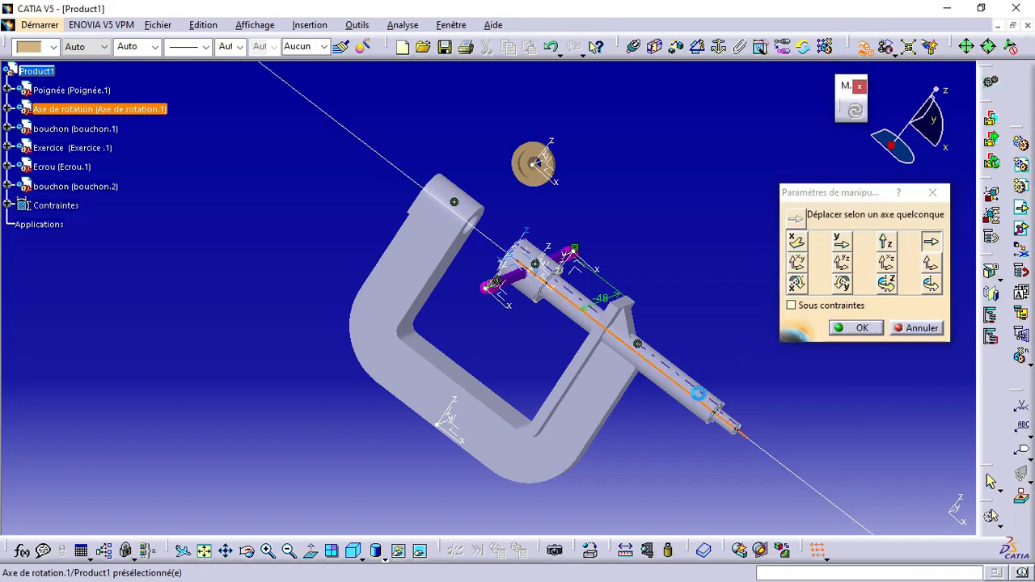
left_click_drag(706, 400, 532, 273)
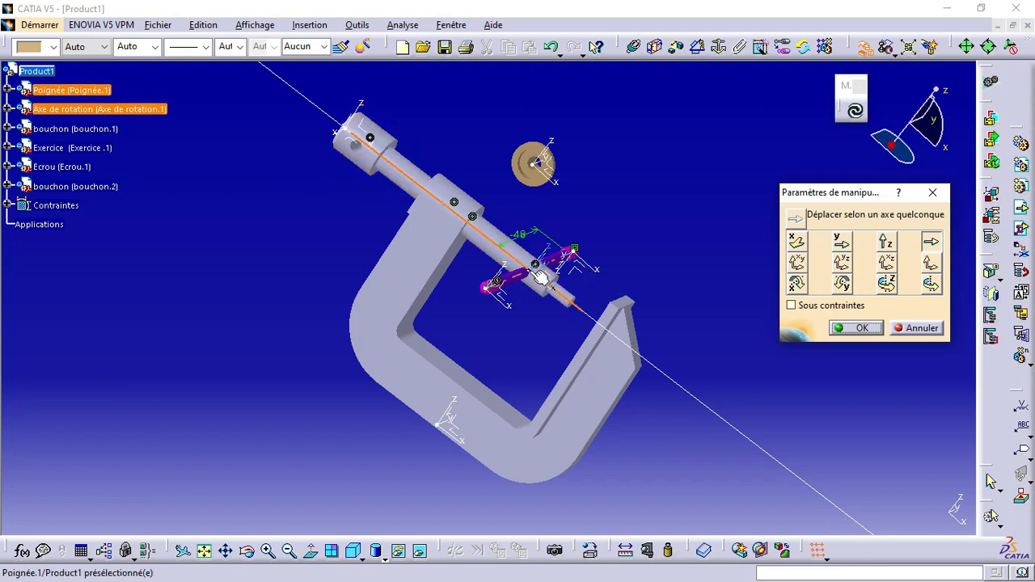
left_click(860, 328)
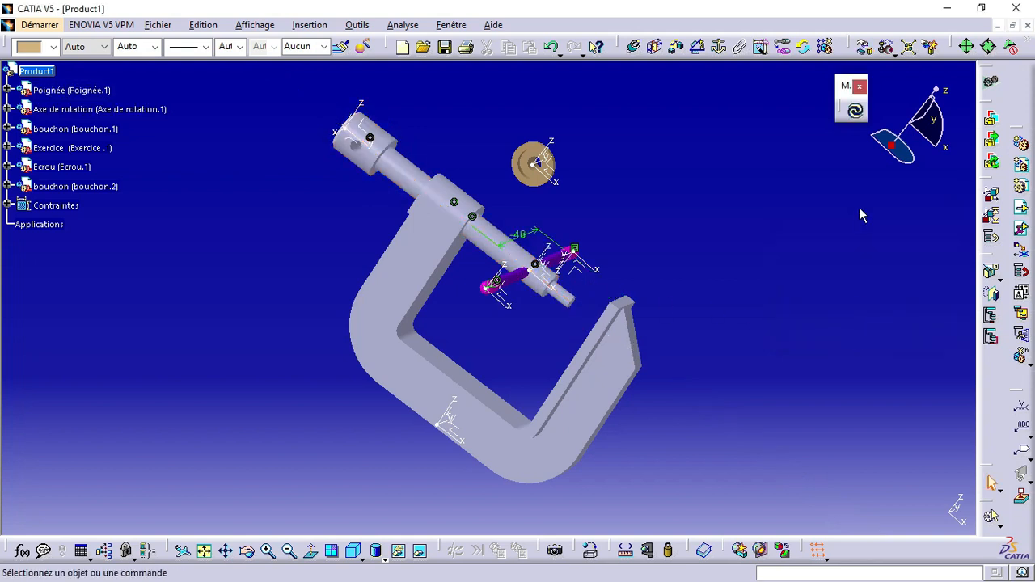
left_click(855, 112)
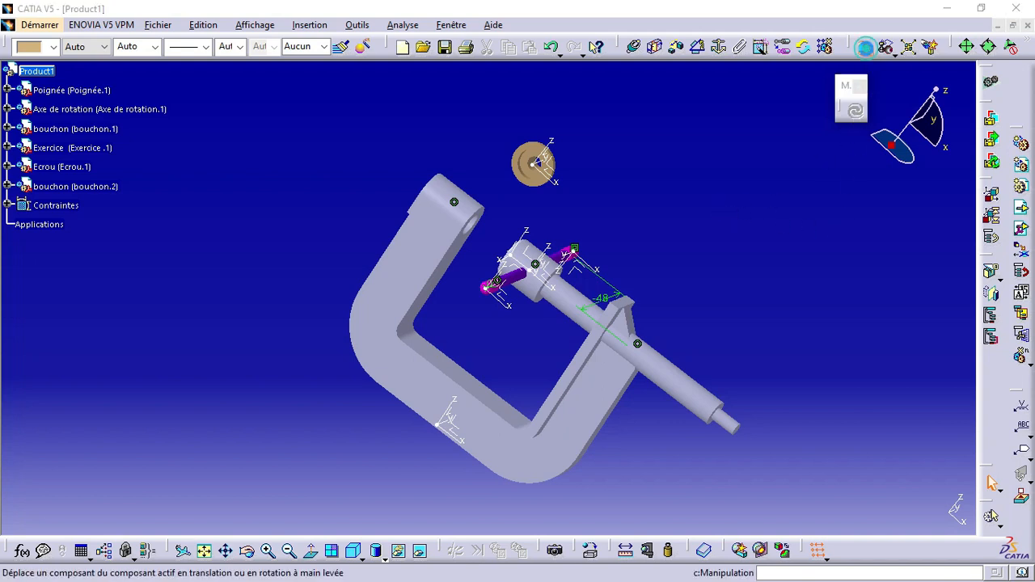
Step: Move the Axe de rotation, the Poignée and both bouchons along the screw axis until the screw passes through the clamp's bore, and update the assembly
left_click(863, 46)
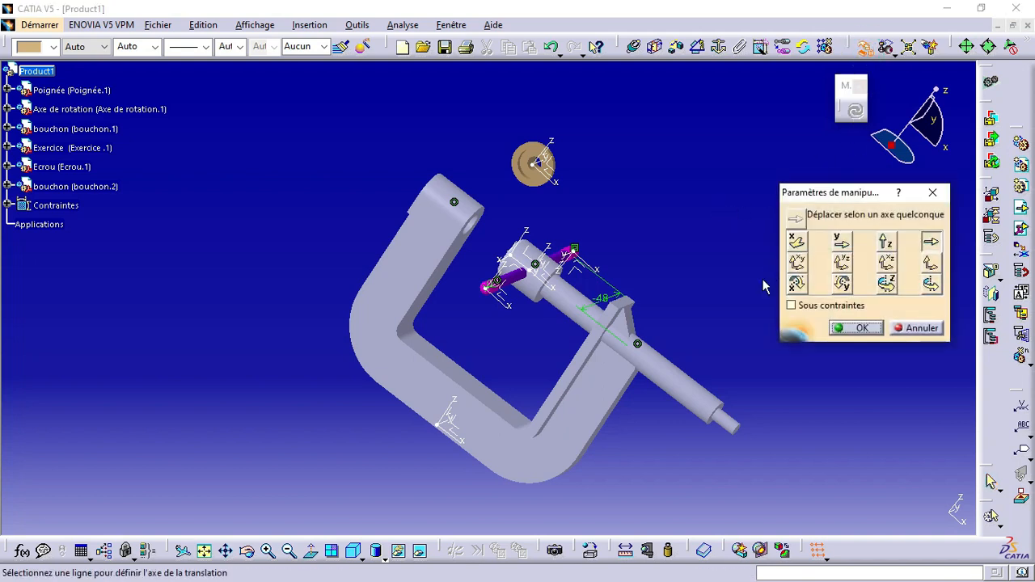
left_click(677, 379)
left_click_drag(678, 378, 352, 157)
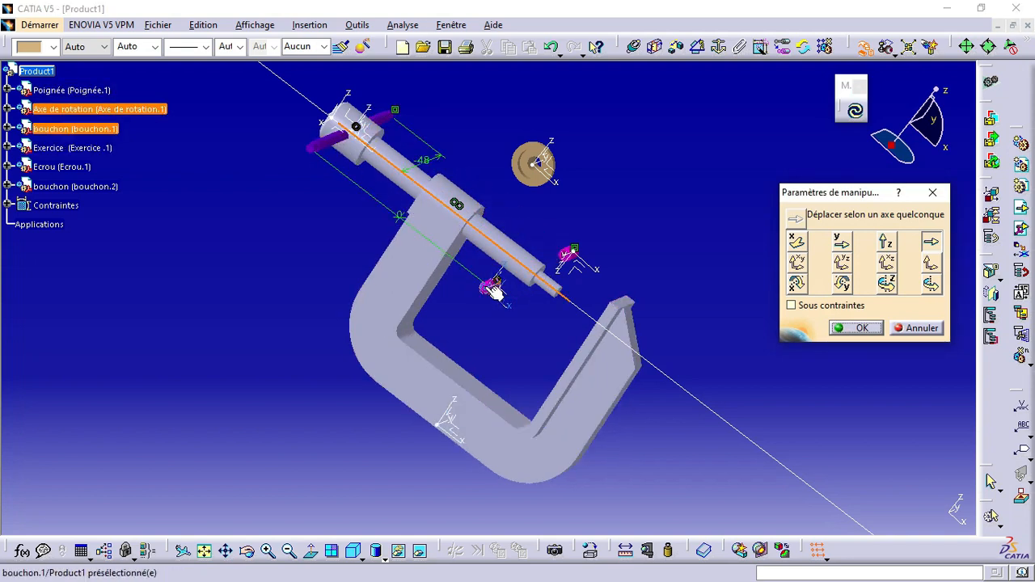
left_click_drag(490, 287, 305, 148)
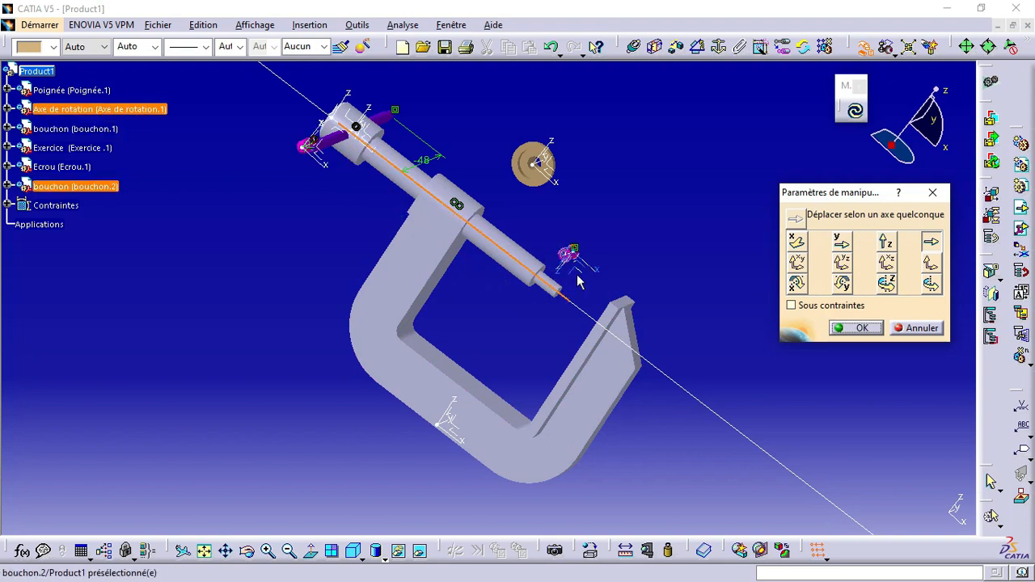
left_click_drag(570, 257, 390, 118)
left_click(857, 329)
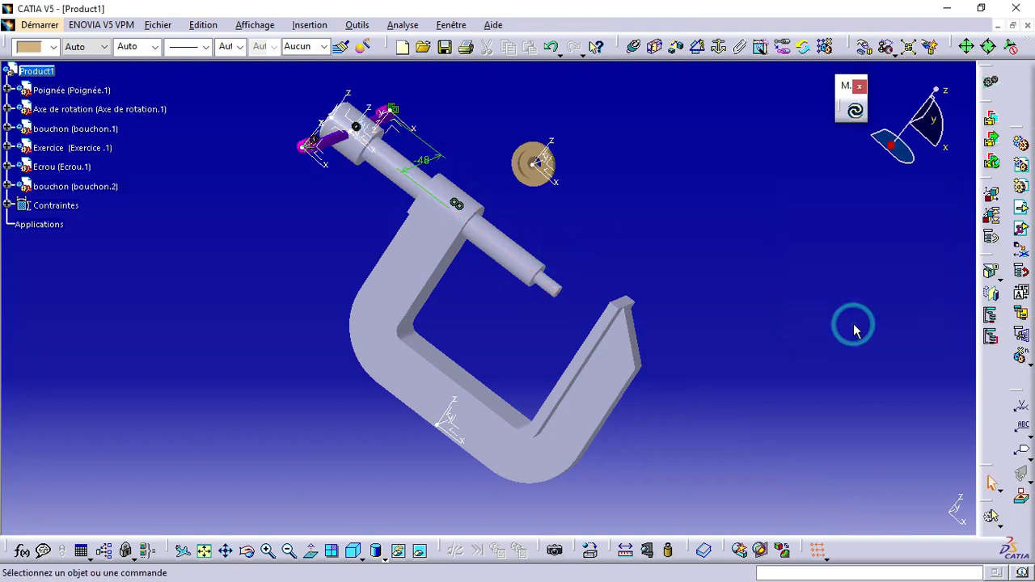
left_click(855, 110)
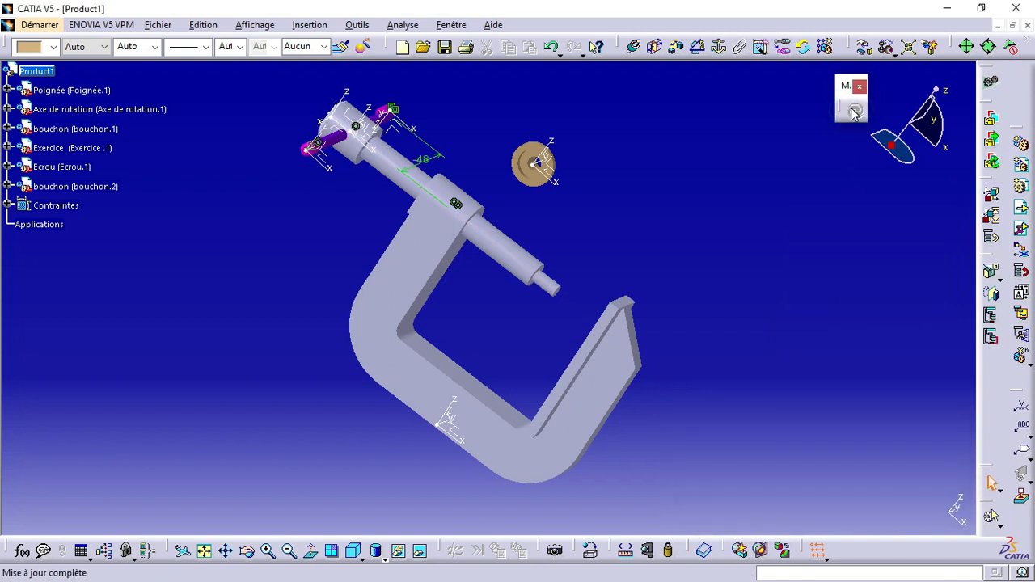
Step: Add a coincidence constraint between the Poignée's axis and the second bouchon's axis, and update the assembly
left_click(247, 549)
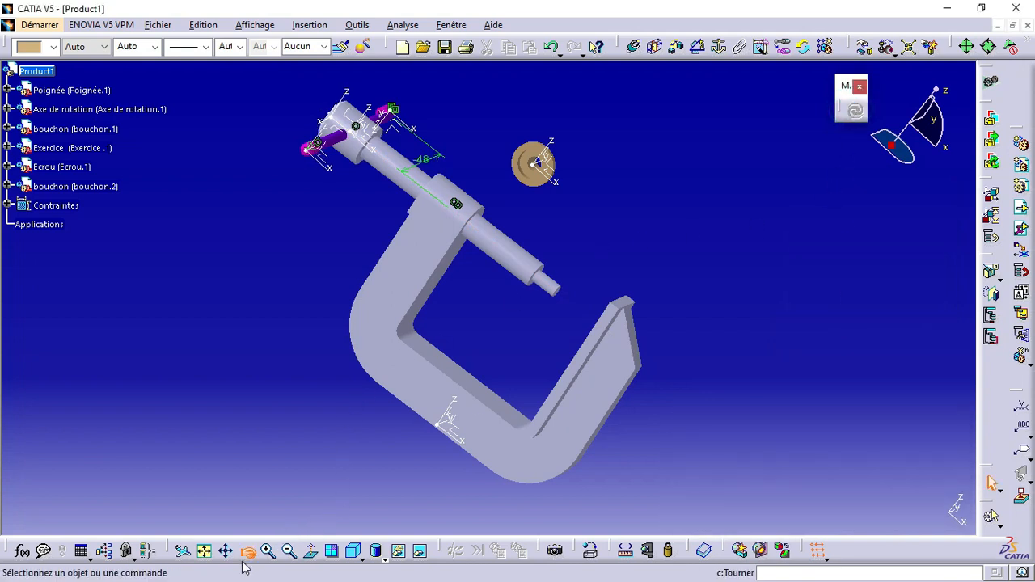
left_click_drag(469, 143, 366, 228)
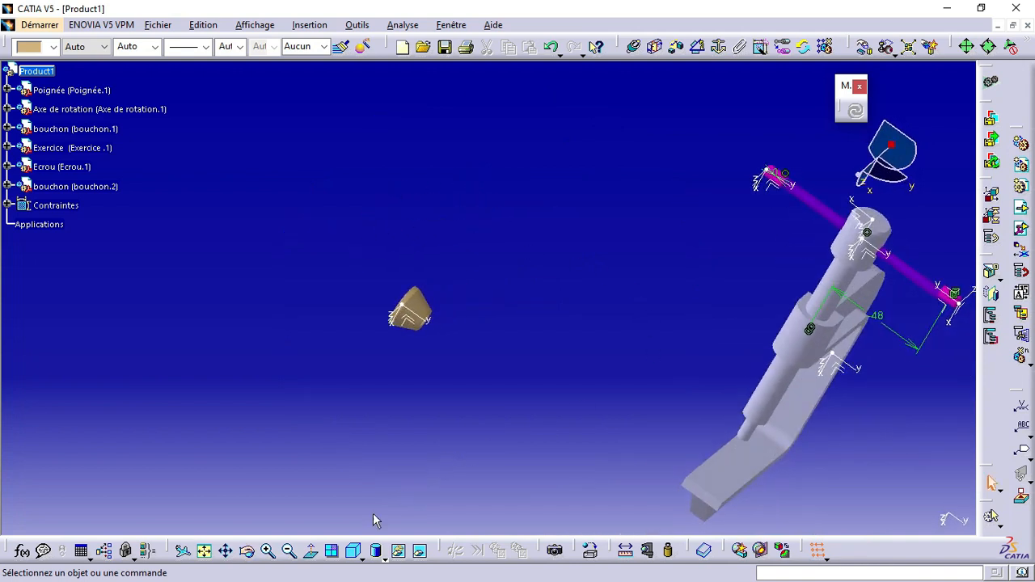
left_click(247, 551)
middle_click_drag(652, 386, 355, 441, "ctrl")
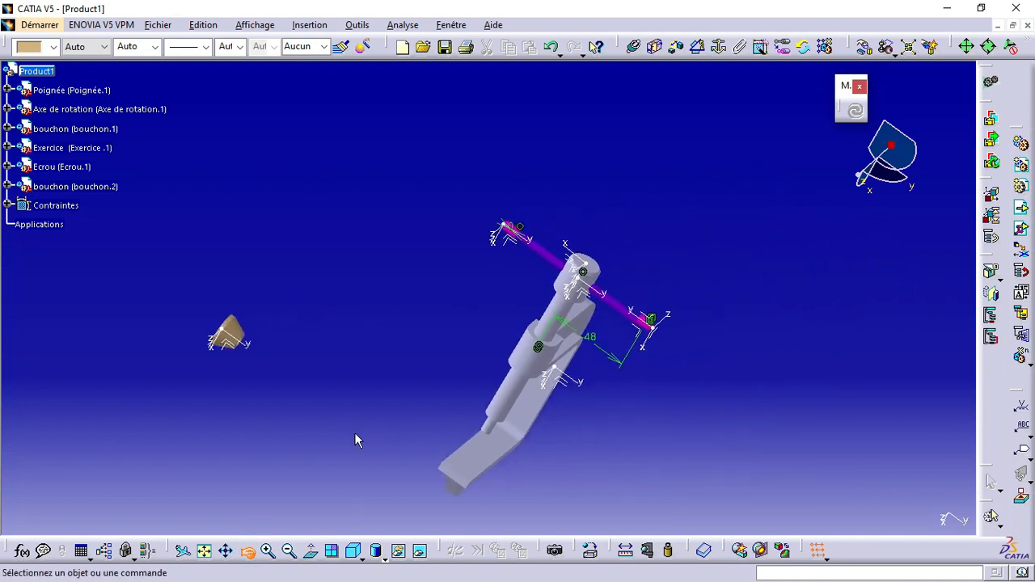
middle_click_drag(656, 410, 669, 317, "ctrl")
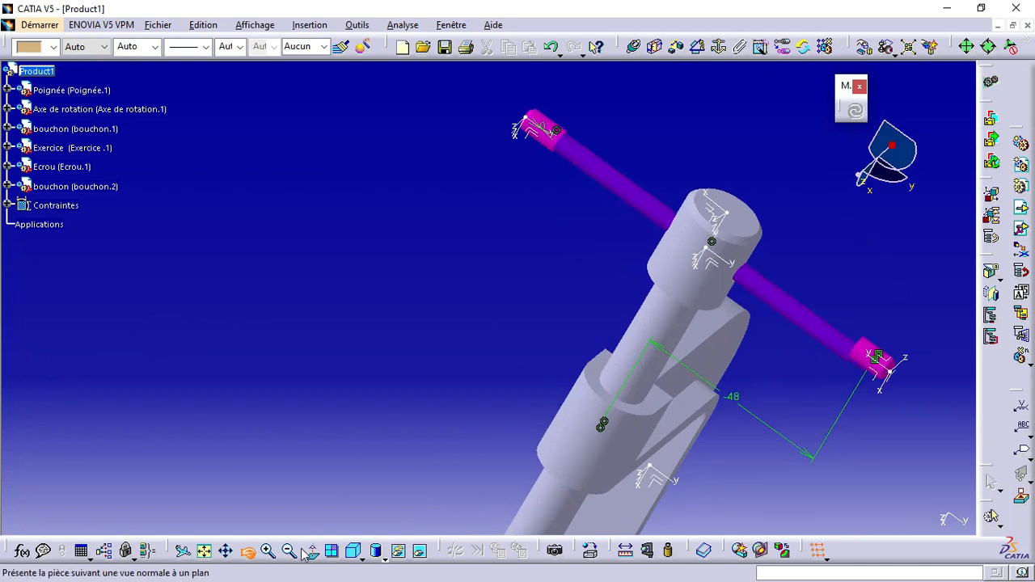
middle_click_drag(339, 356, 501, 362)
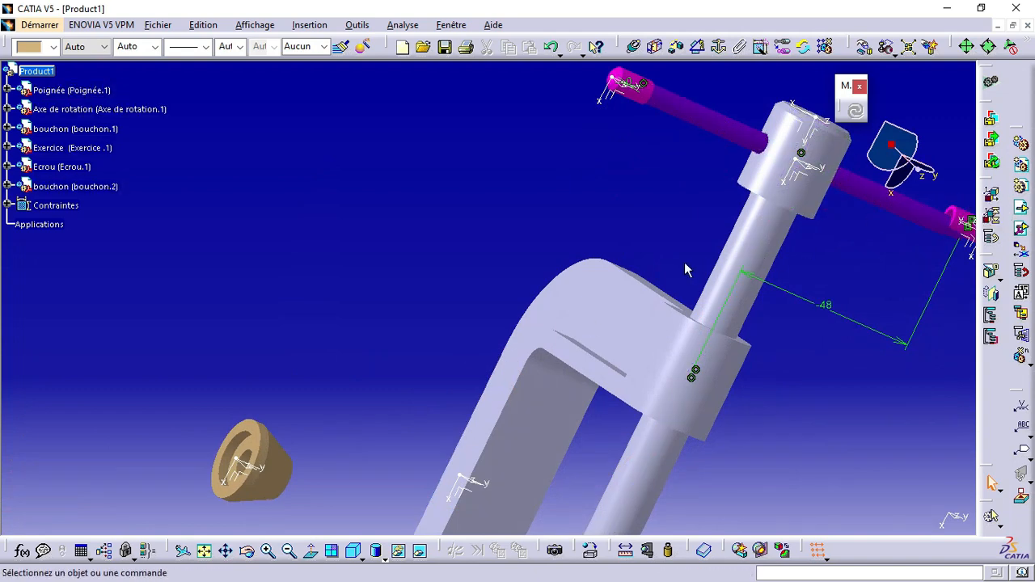
middle_click_drag(685, 269, 462, 339)
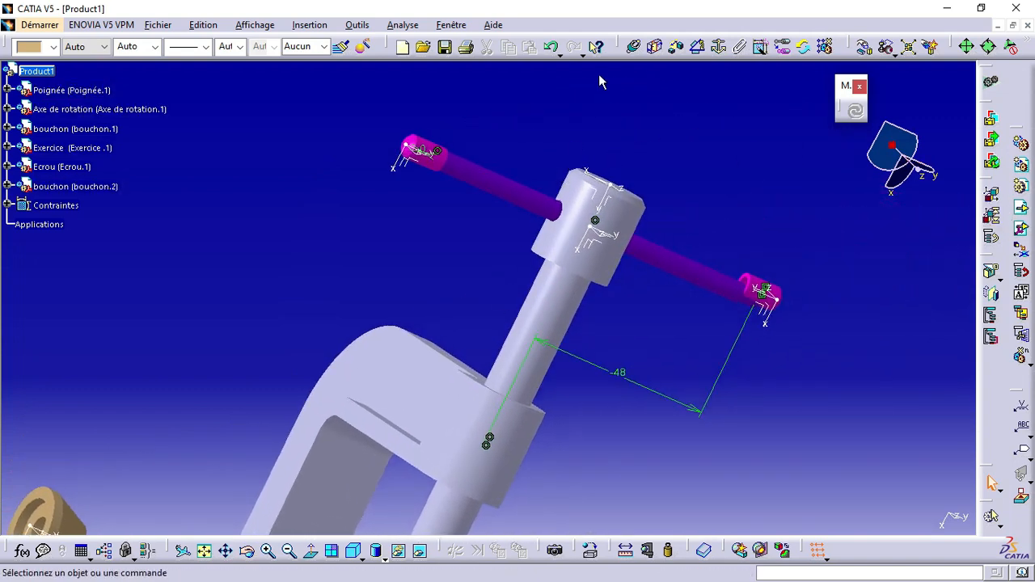
left_click(633, 46)
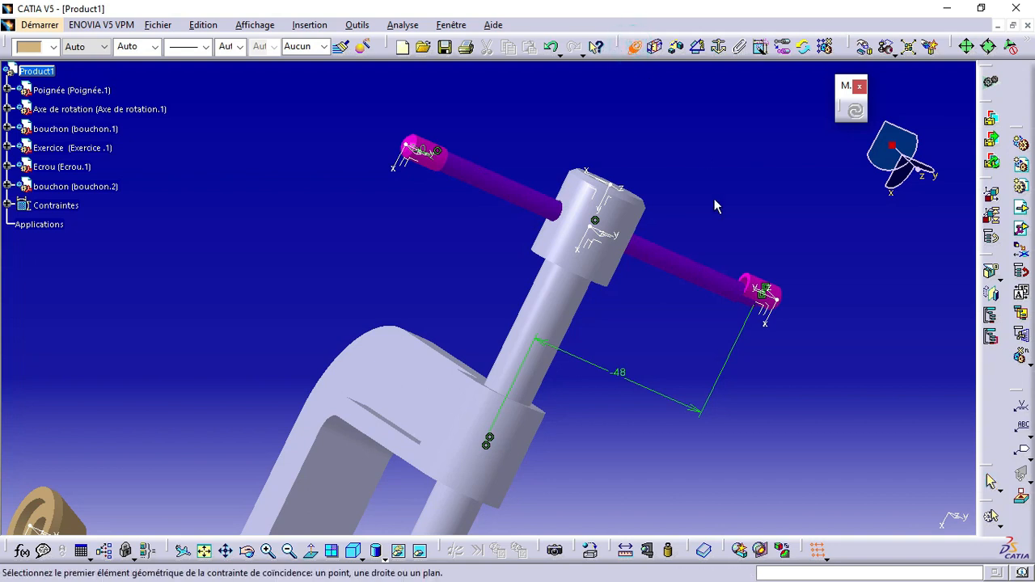
left_click(703, 272)
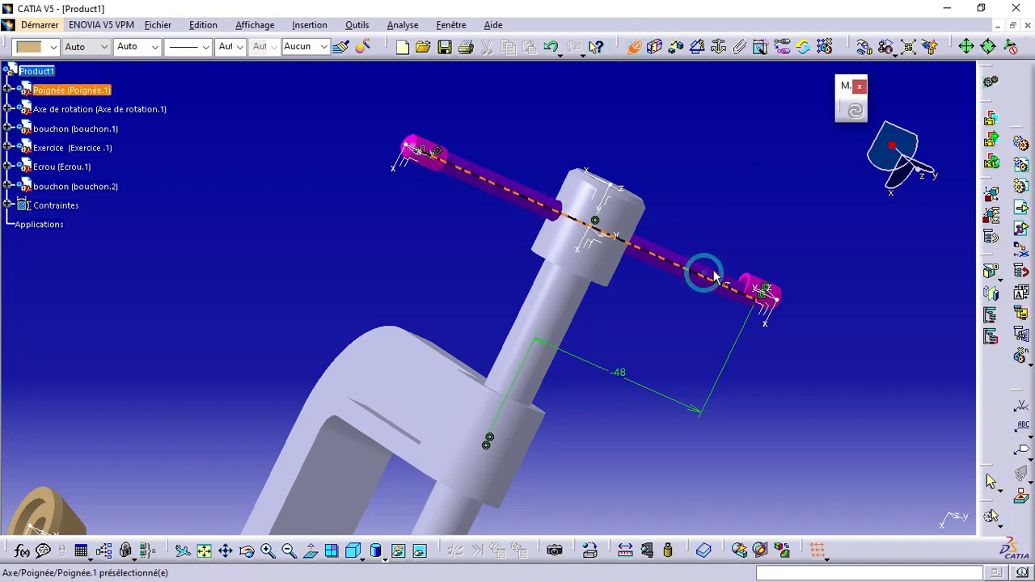
left_click(774, 296)
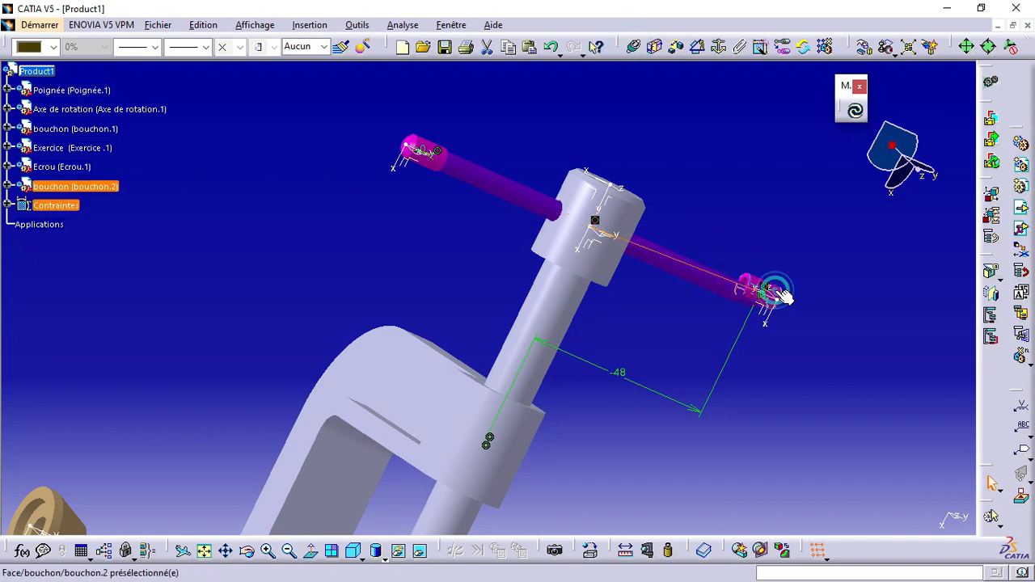
left_click(855, 110)
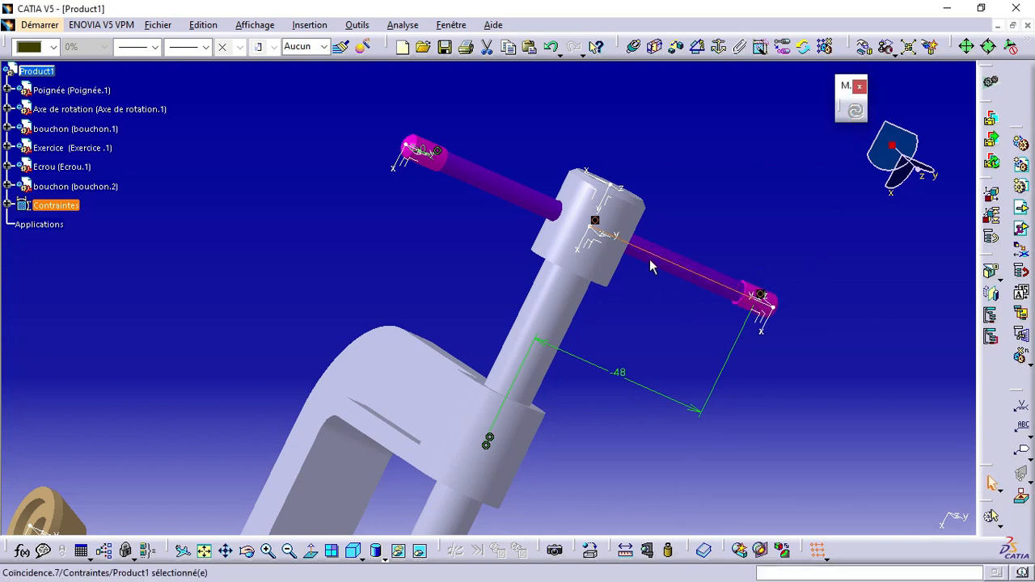
Step: Add a coincidence constraint between the Axe de rotation's longitudinal axis and the Ecrou's hole axis, and update the assembly
middle_click_drag(636, 165, 646, 250)
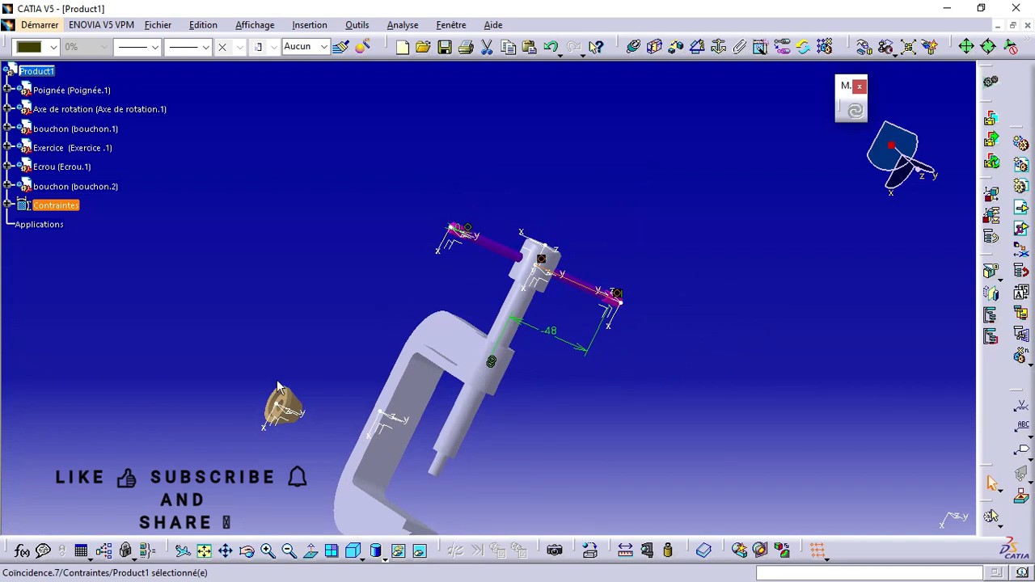
left_click(633, 47)
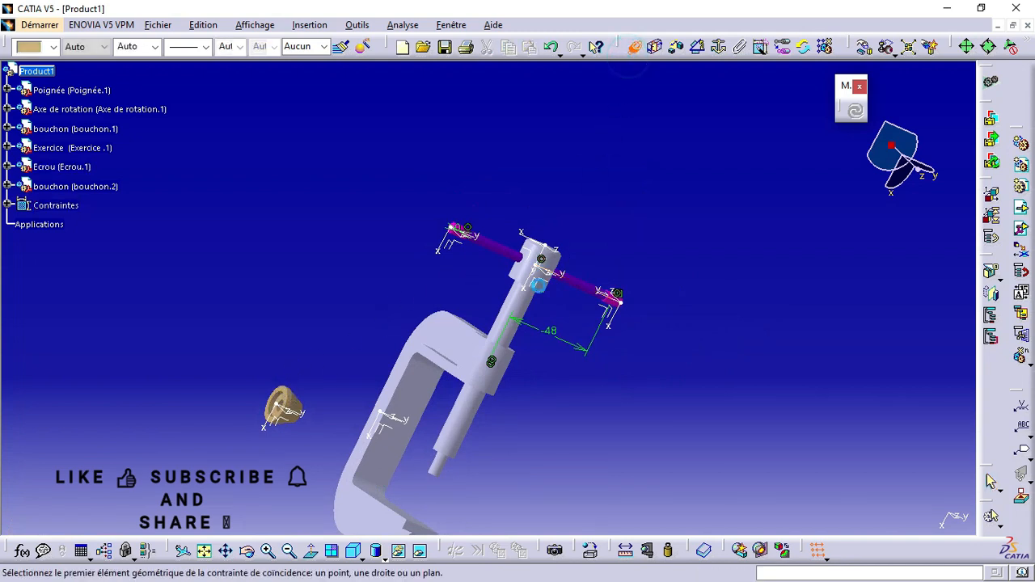
left_click(458, 425)
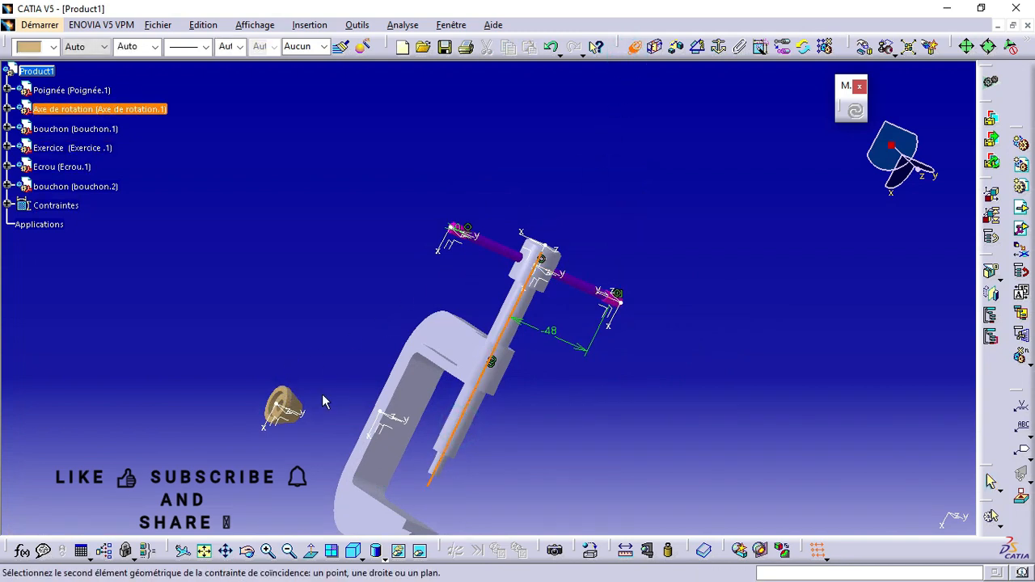
left_click(283, 411)
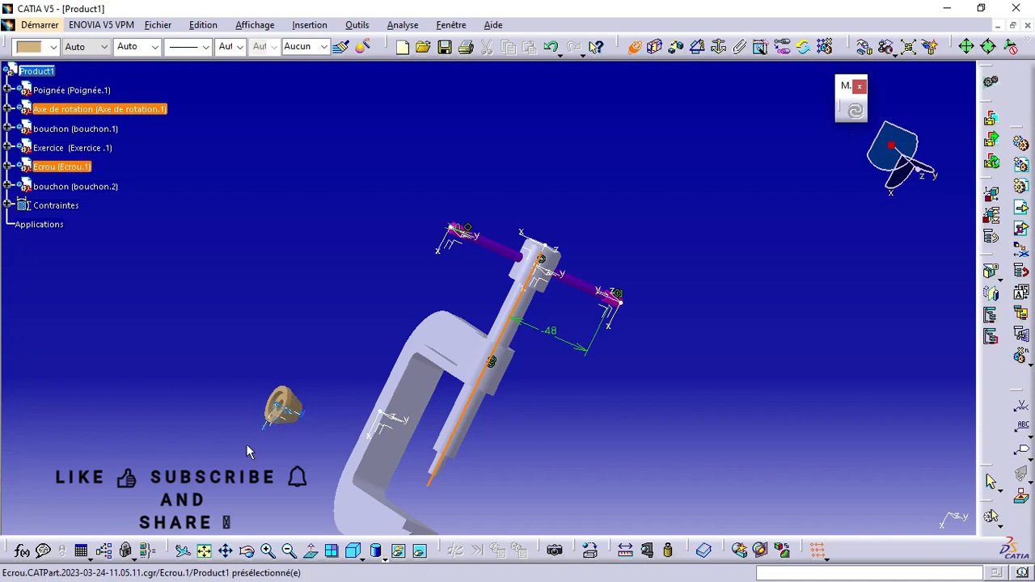
left_click(248, 552)
left_click_drag(291, 437, 147, 364)
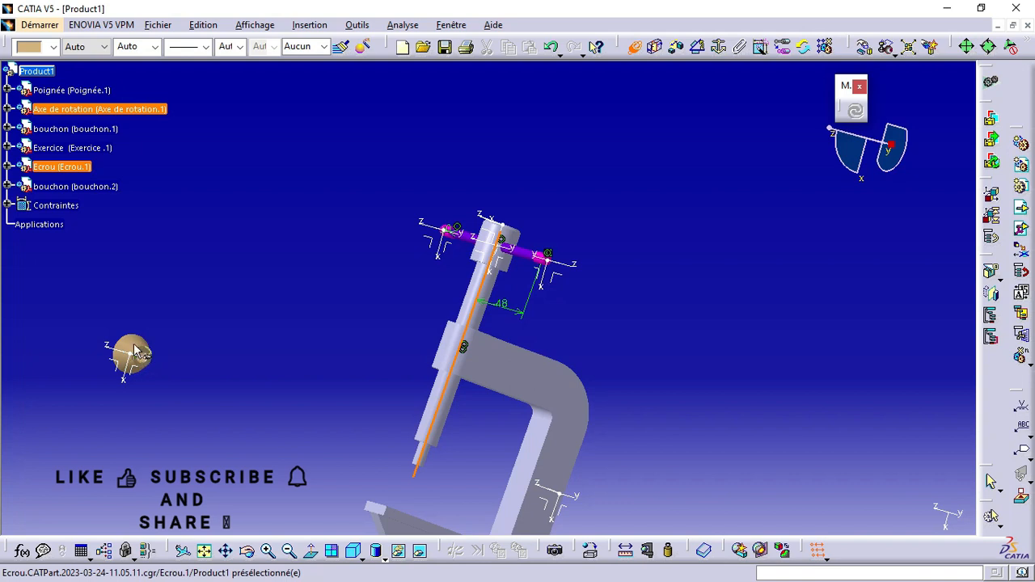
middle_click_drag(146, 364, 594, 284)
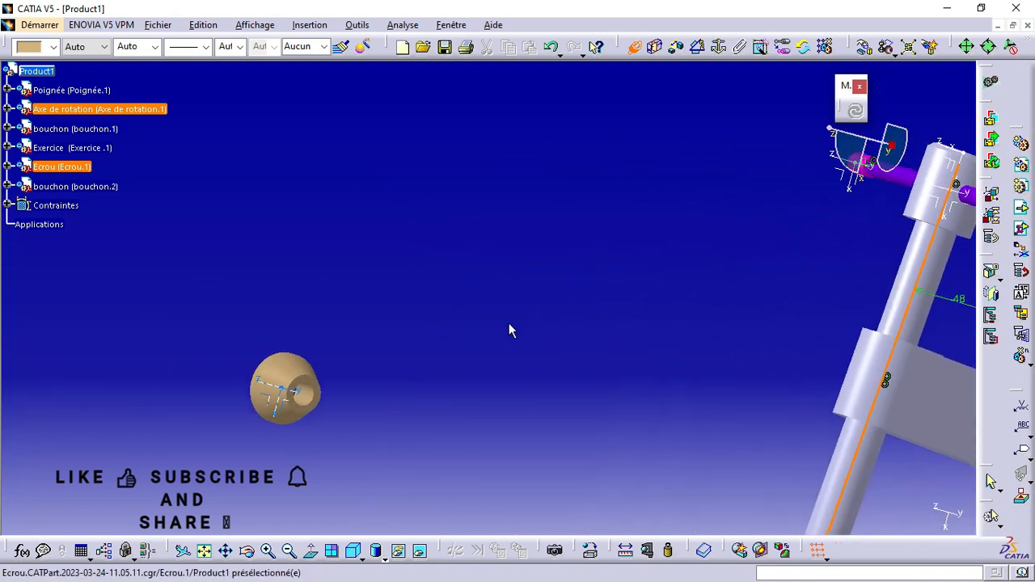
left_click(309, 396)
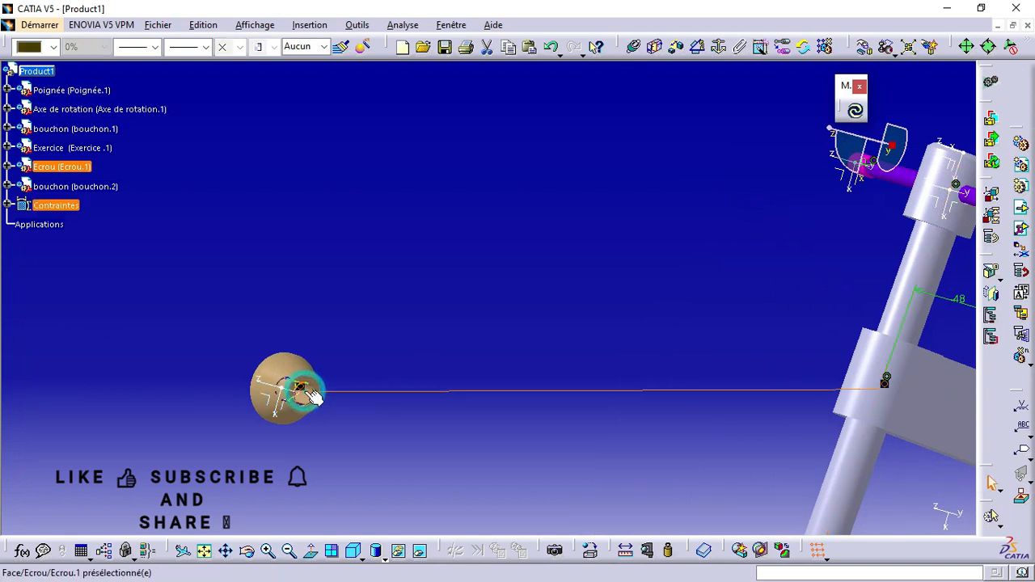
left_click(849, 112)
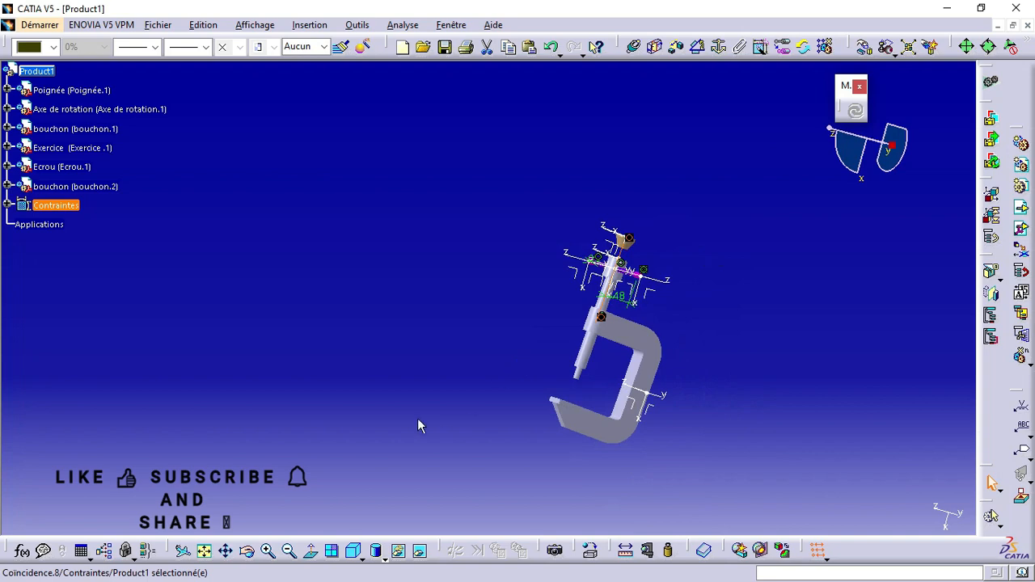
Step: Slide the Ecrou along the Axe de rotation's longitudinal axis to the screw's free end inside the clamp jaws
left_click(247, 550)
left_click_drag(330, 395, 745, 392)
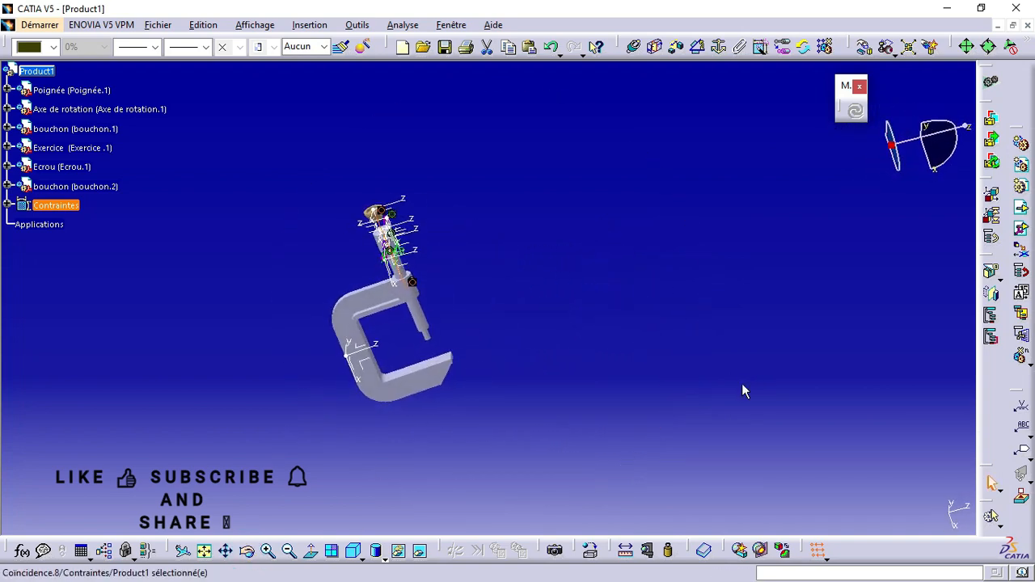
middle_click_drag(426, 369, 543, 323, "ctrl")
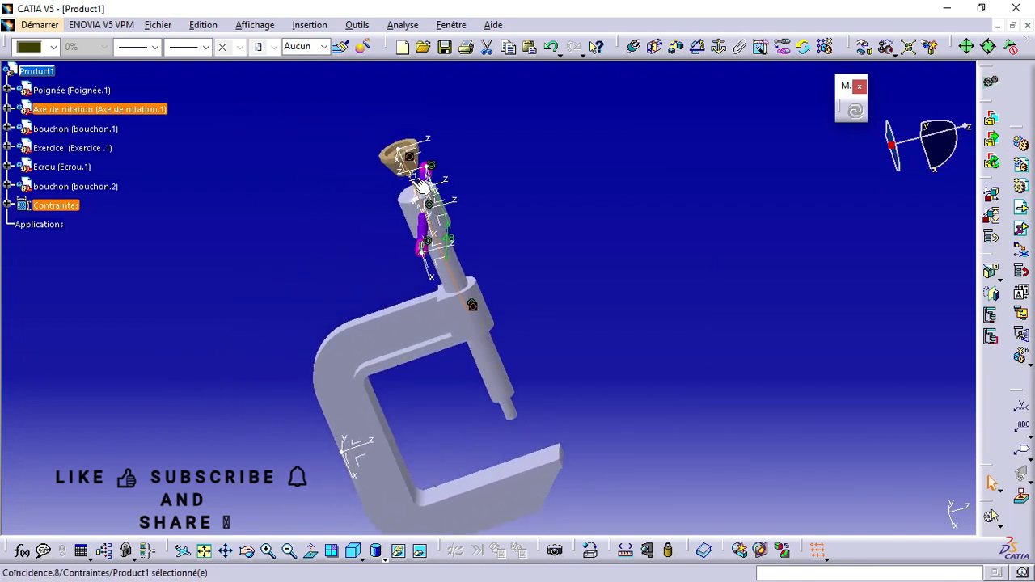
left_click(250, 551)
left_click_drag(397, 170, 313, 267)
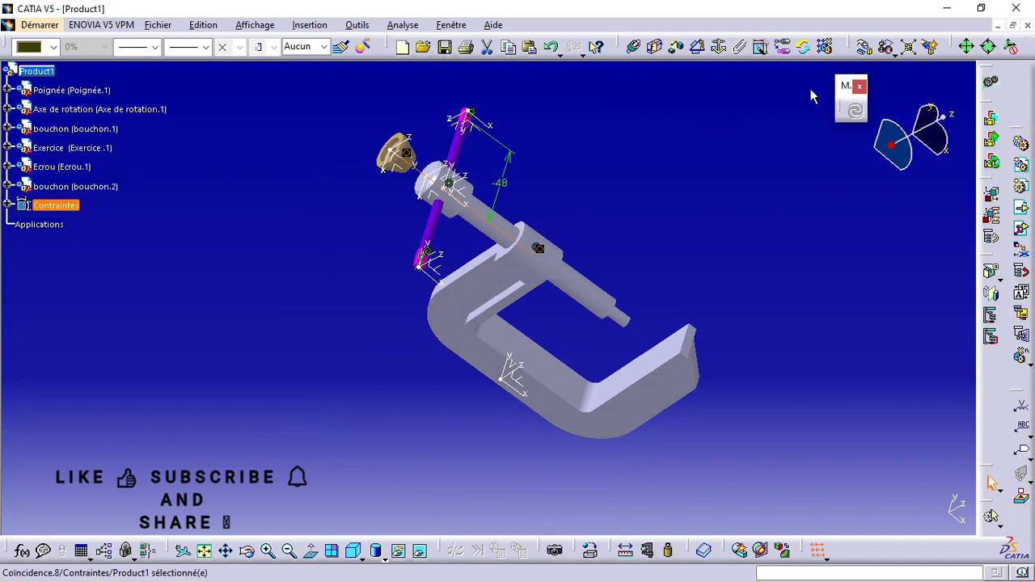
left_click(865, 47)
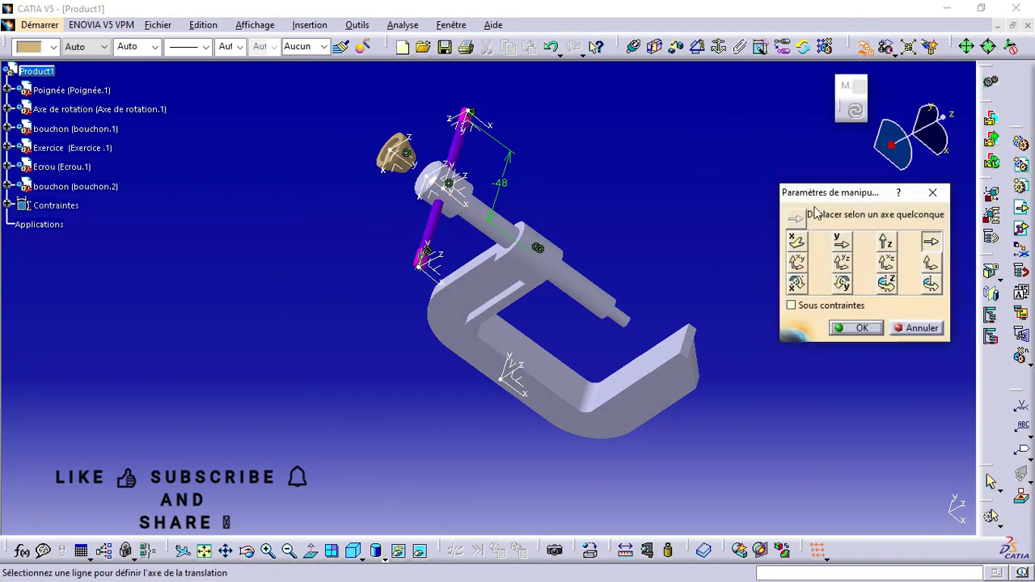
left_click(608, 308)
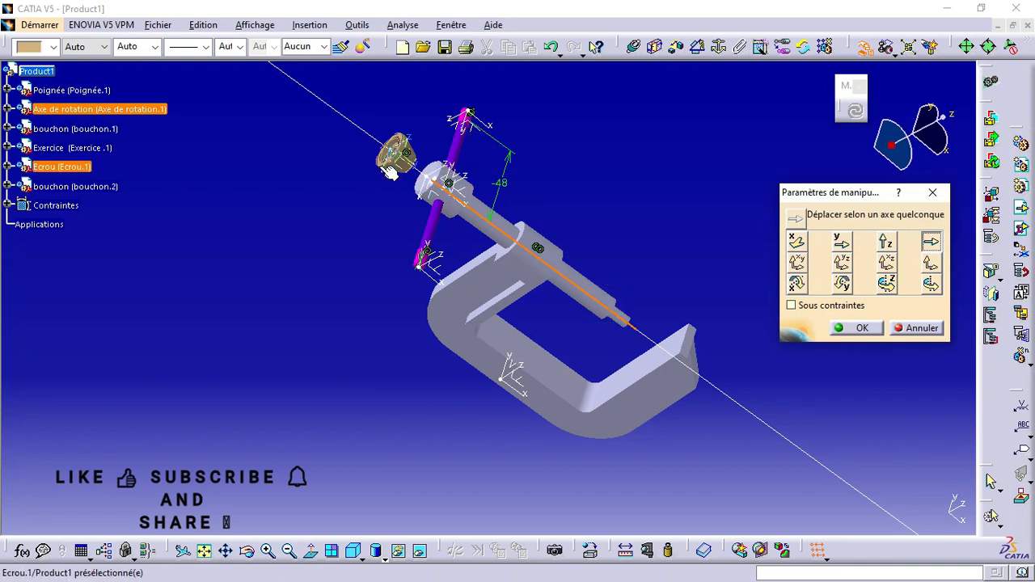
left_click_drag(370, 176, 702, 224)
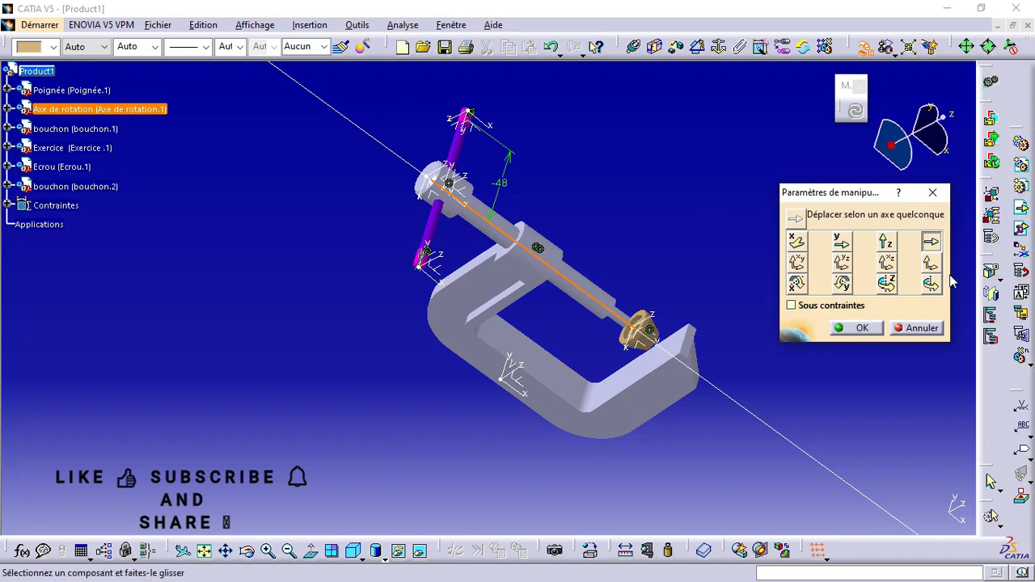
Step: Turn the Ecrou around an axis perpendicular to the screw until its wide side faces the clamp's fixed jaw
left_click(923, 290)
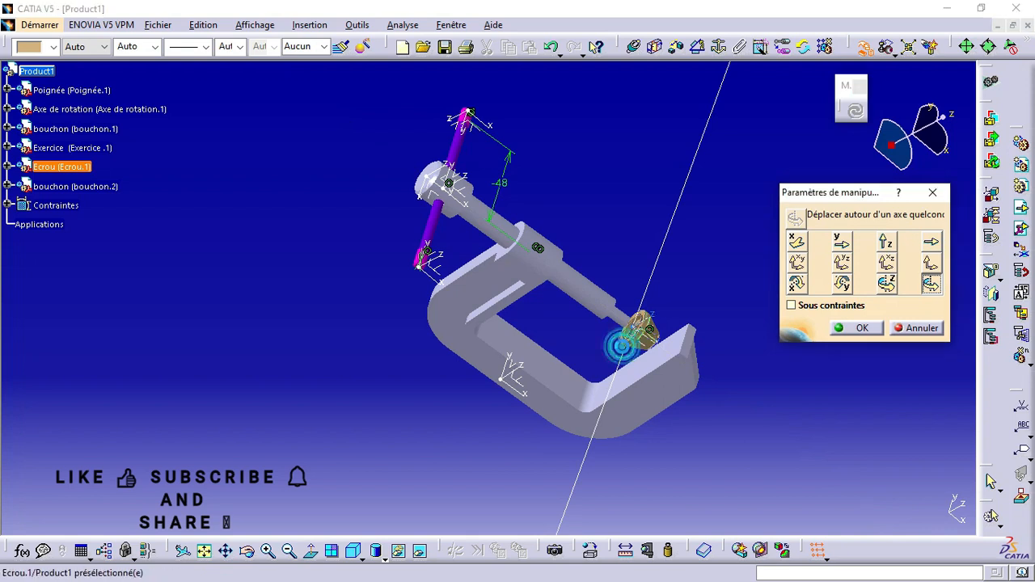
left_click(635, 341)
left_click_drag(664, 339, 586, 315)
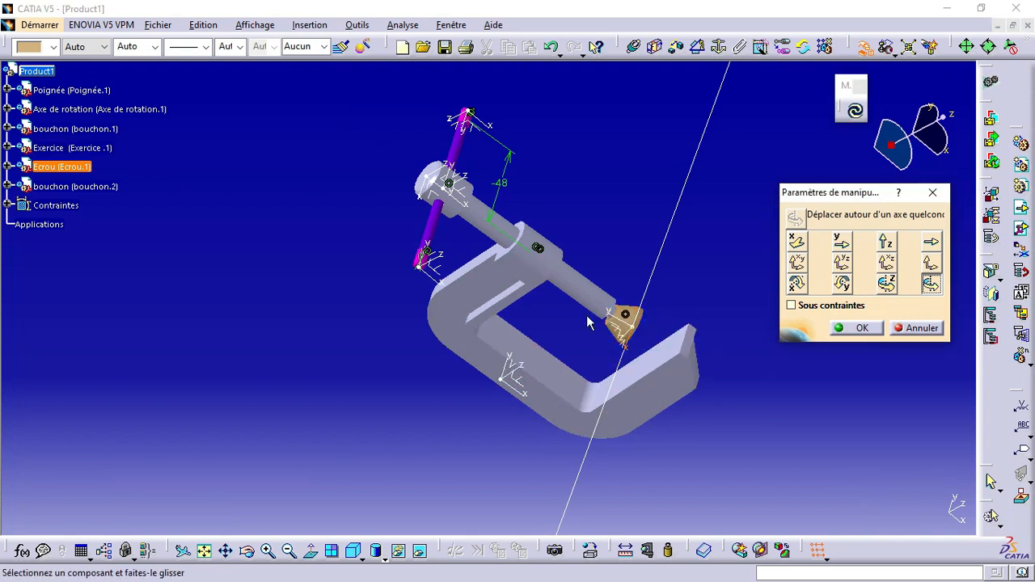
left_click(862, 327)
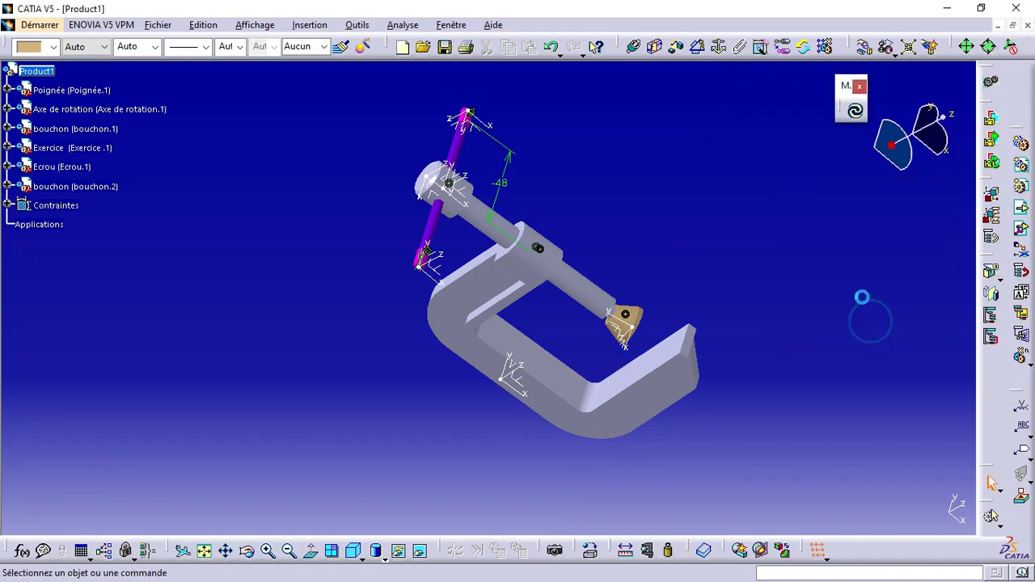
Step: Add an offset constraint with Identique orientation between the Ecrou's recessed inner face and the Axe de rotation's end face, and update the assembly
left_click(247, 550)
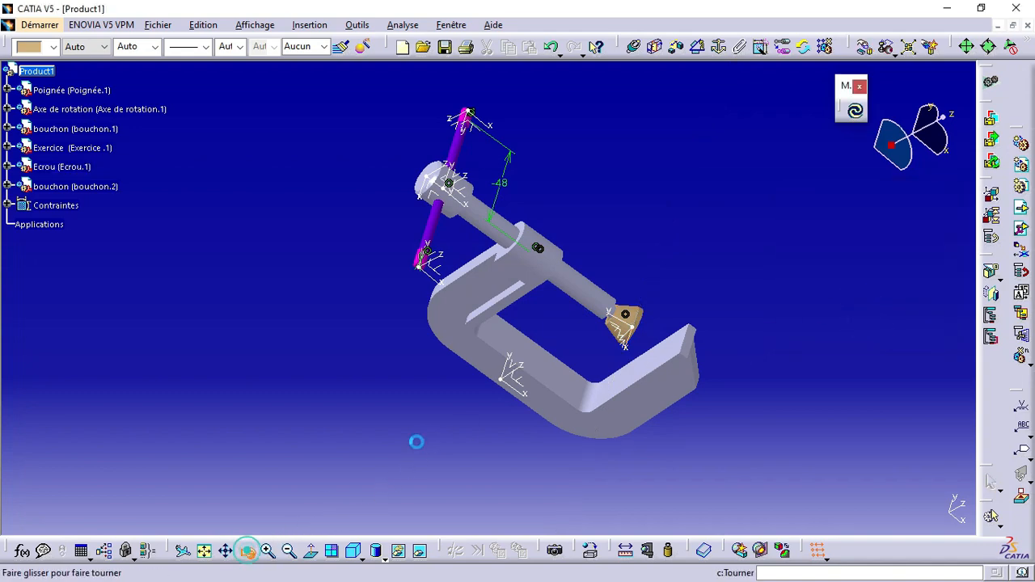
left_click_drag(747, 289, 619, 248)
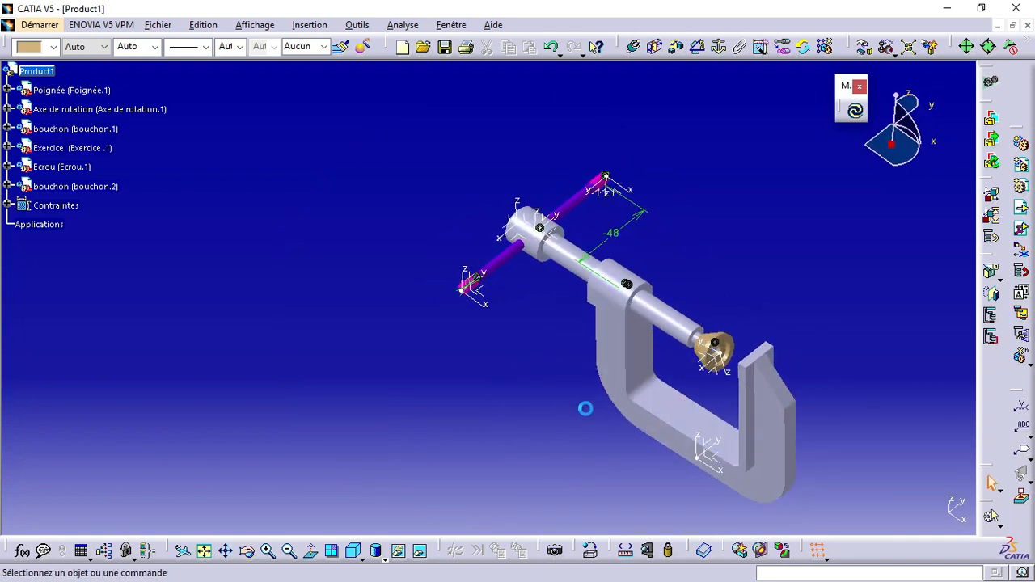
middle_click_drag(396, 401, 203, 389)
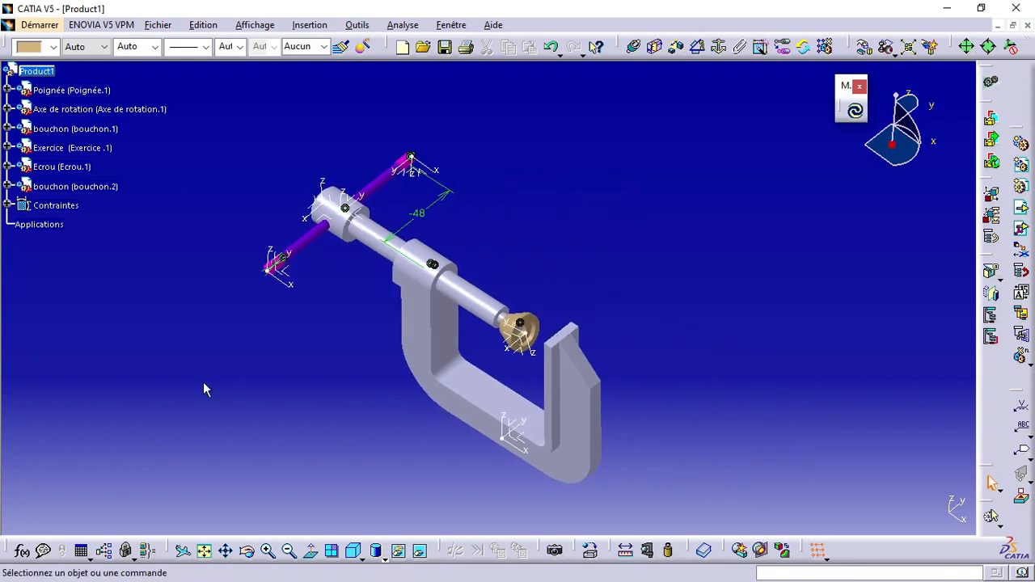
middle_click_drag(528, 396, 530, 284, "ctrl")
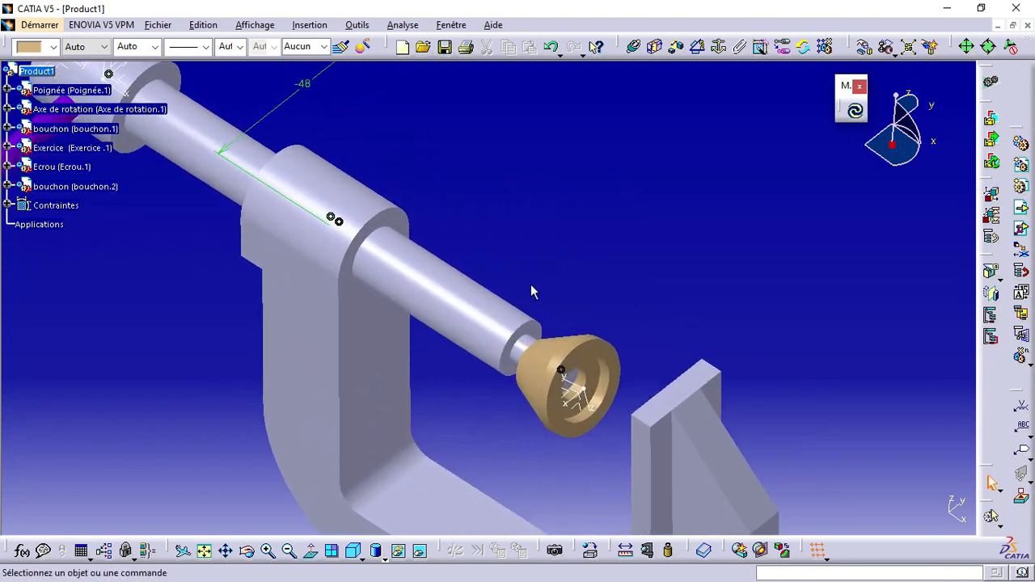
left_click(676, 47)
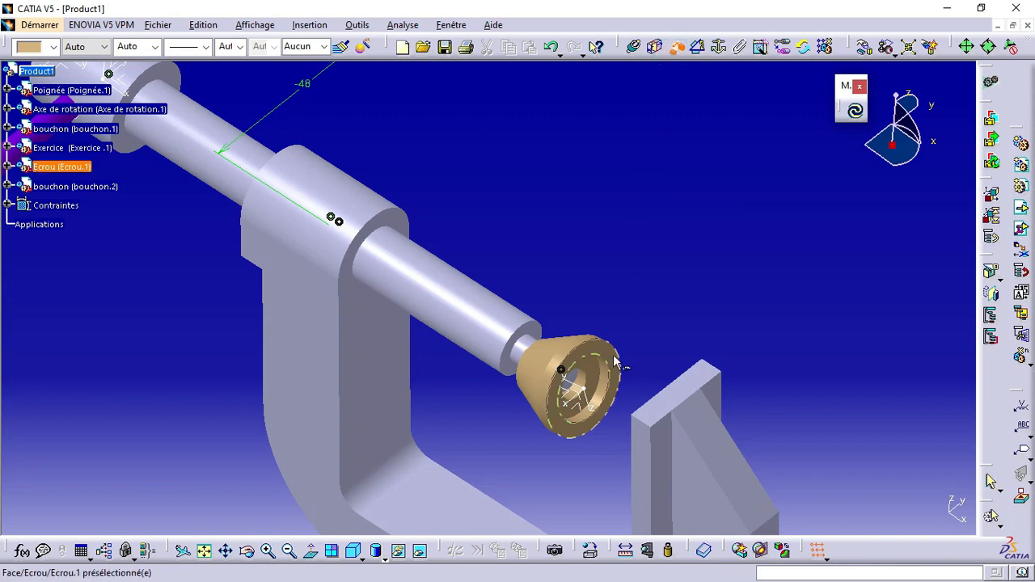
left_click(572, 380)
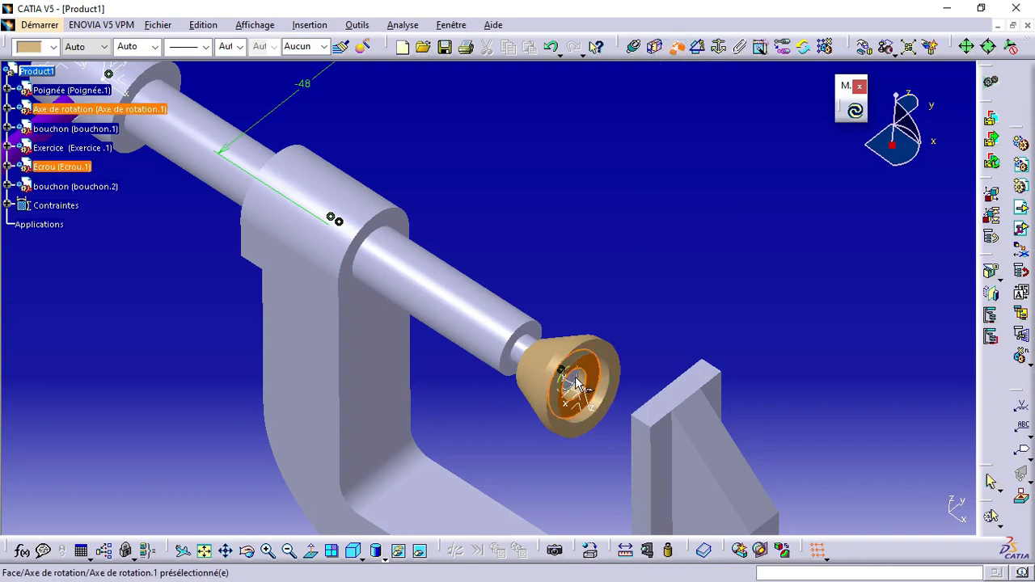
left_click(571, 377)
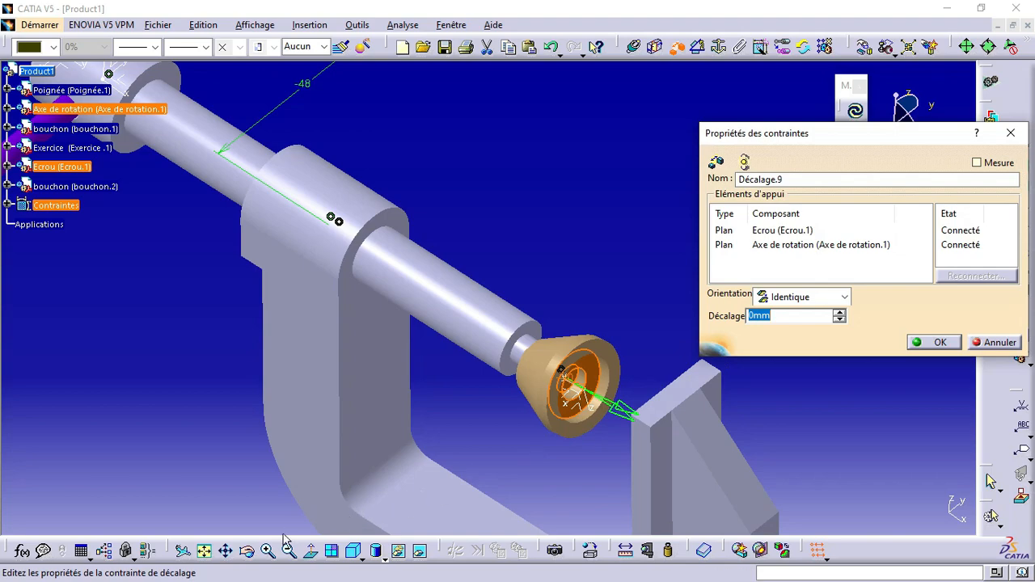
left_click(247, 552)
left_click_drag(788, 472, 663, 396)
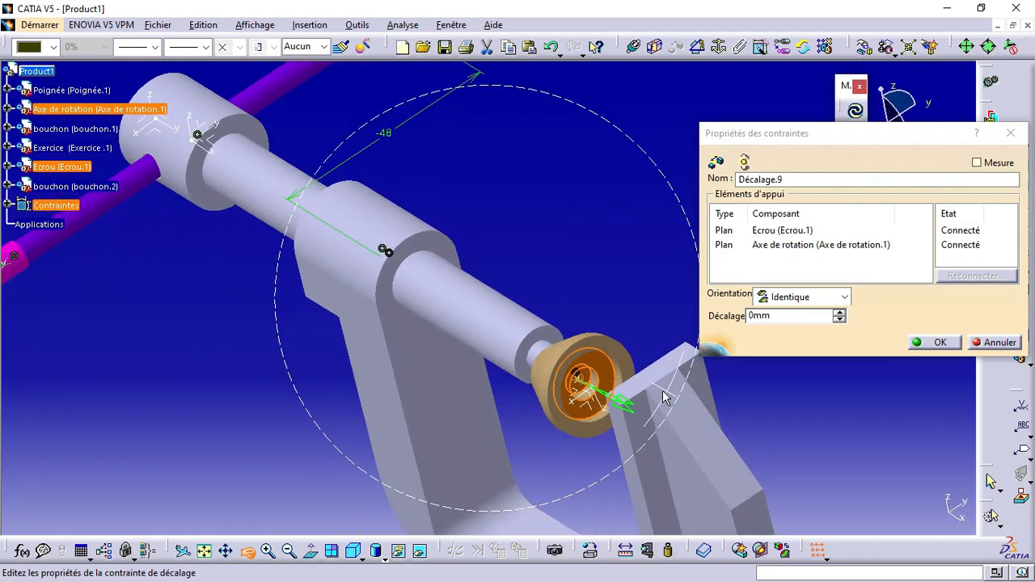
double_click(779, 316)
key("Return")
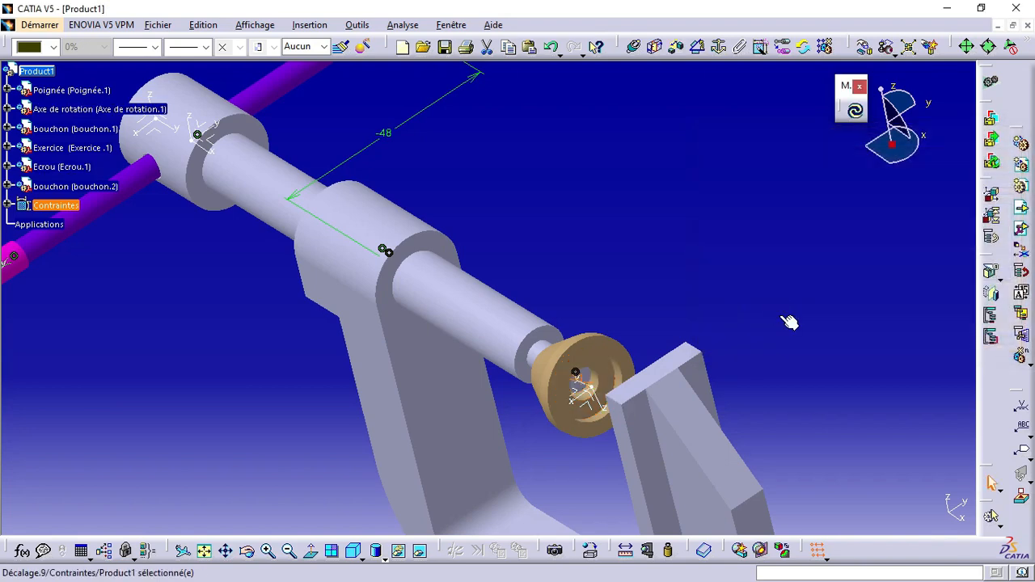
left_click(855, 112)
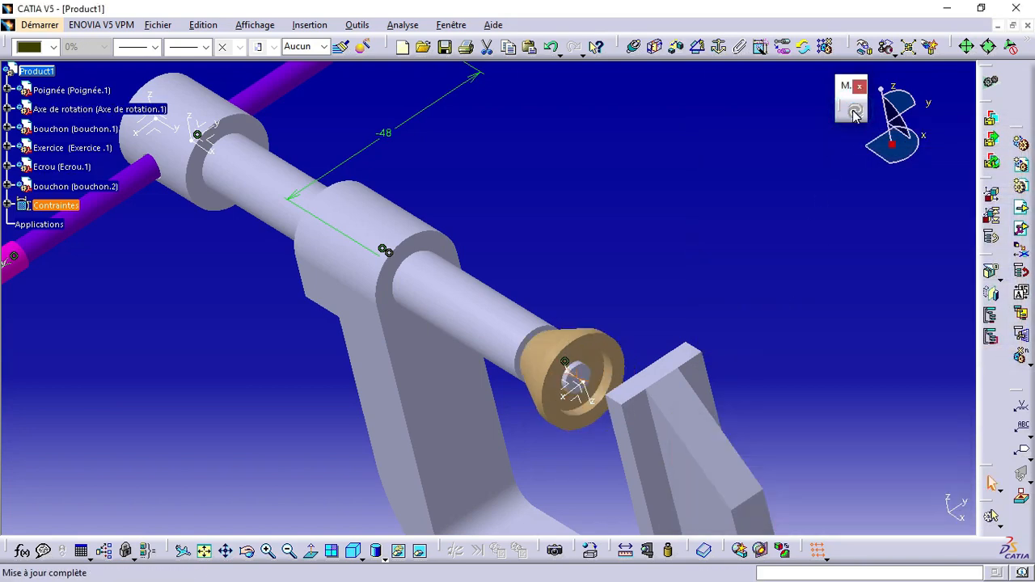
Step: Set the standard isometric view and hide all the assembly's constraints
left_click(557, 331)
left_click(654, 289)
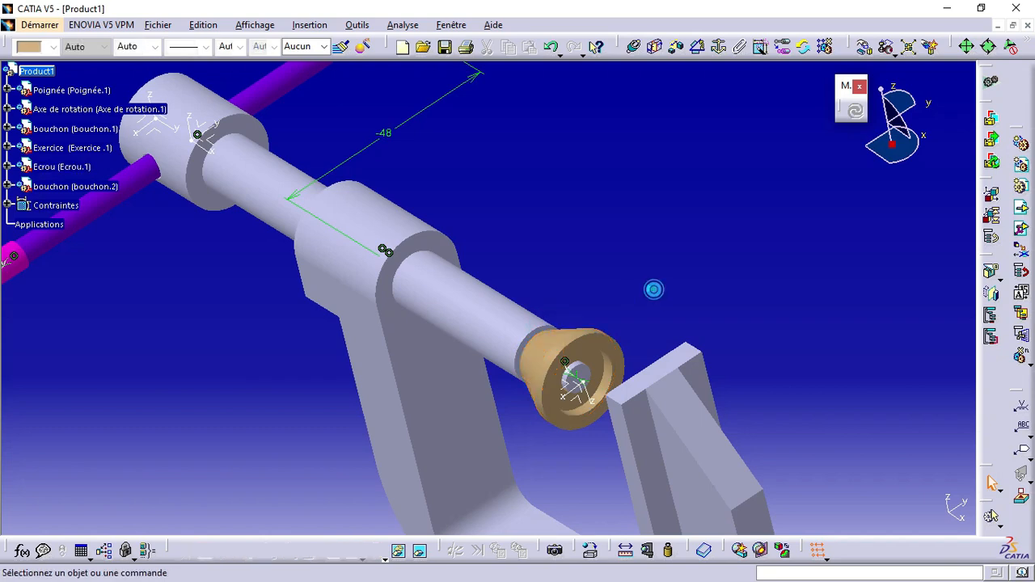
left_click(353, 550)
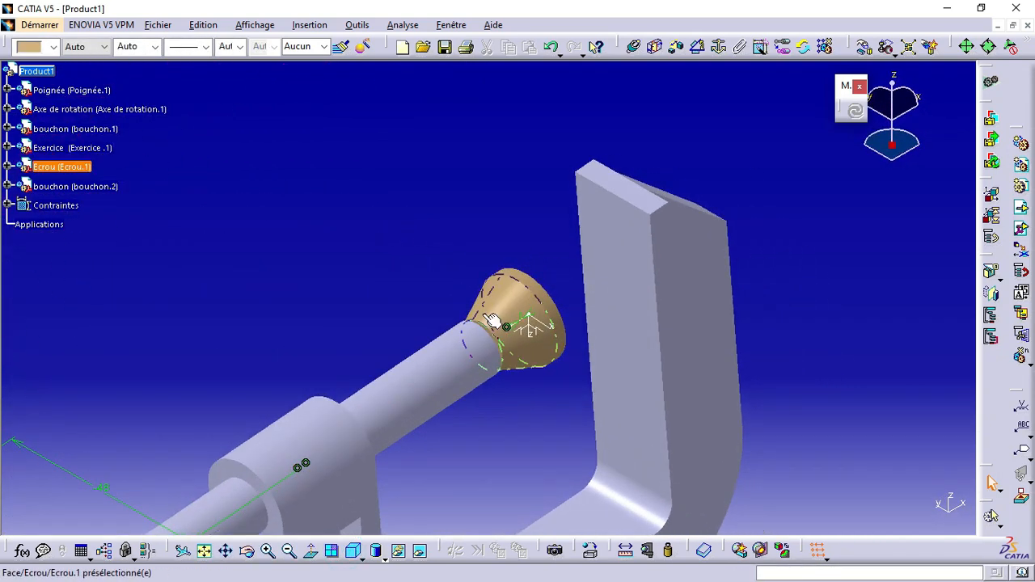
middle_click_drag(485, 315, 496, 393, "ctrl")
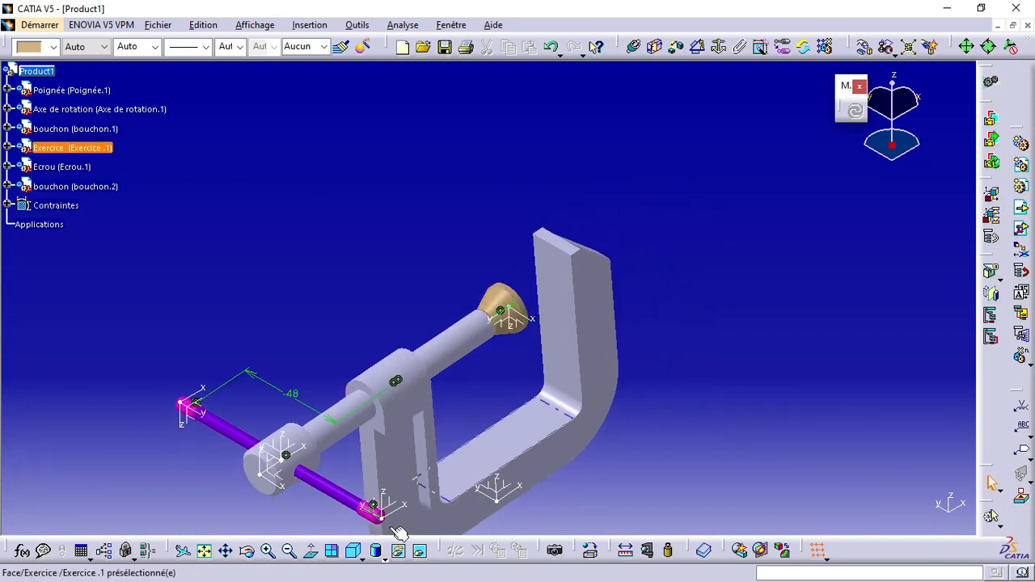
middle_click_drag(425, 321, 431, 266)
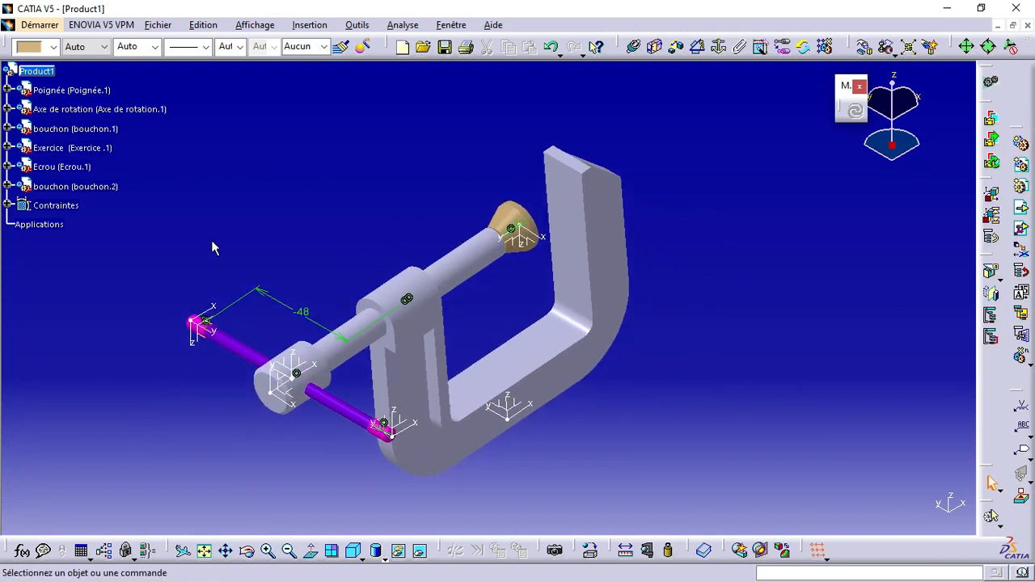
right_click(53, 206)
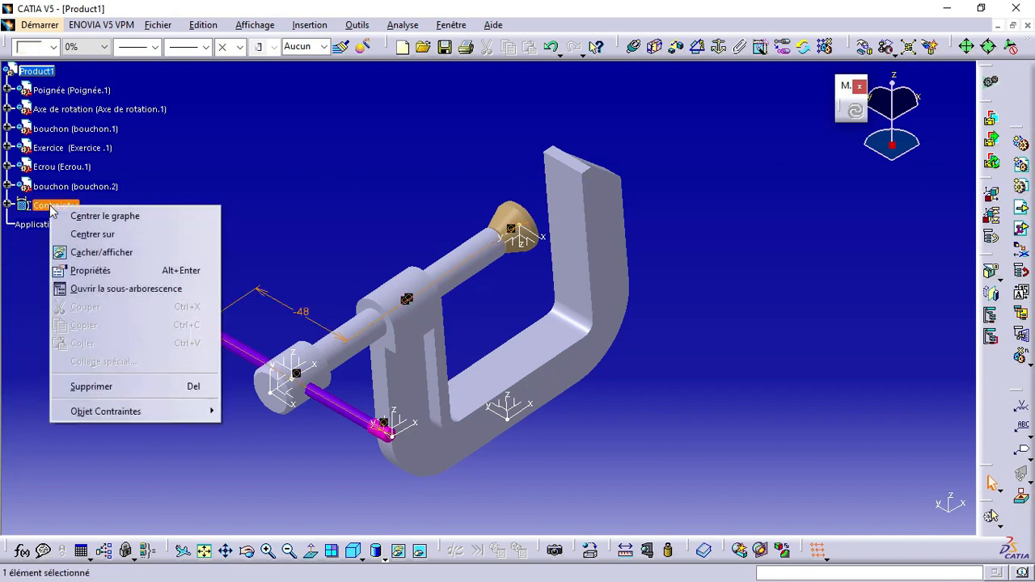
left_click(99, 254)
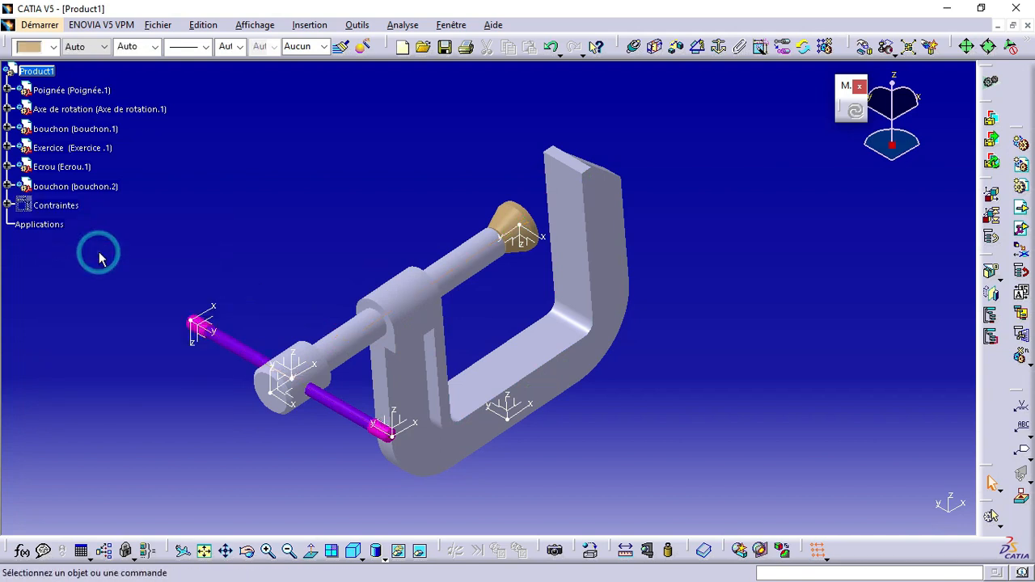
Step: Open the properties of the named view iso, choose the isometric standard view with direction 1, 1, -1 and apply it
left_click(247, 550)
middle_click_drag(665, 345, 484, 515)
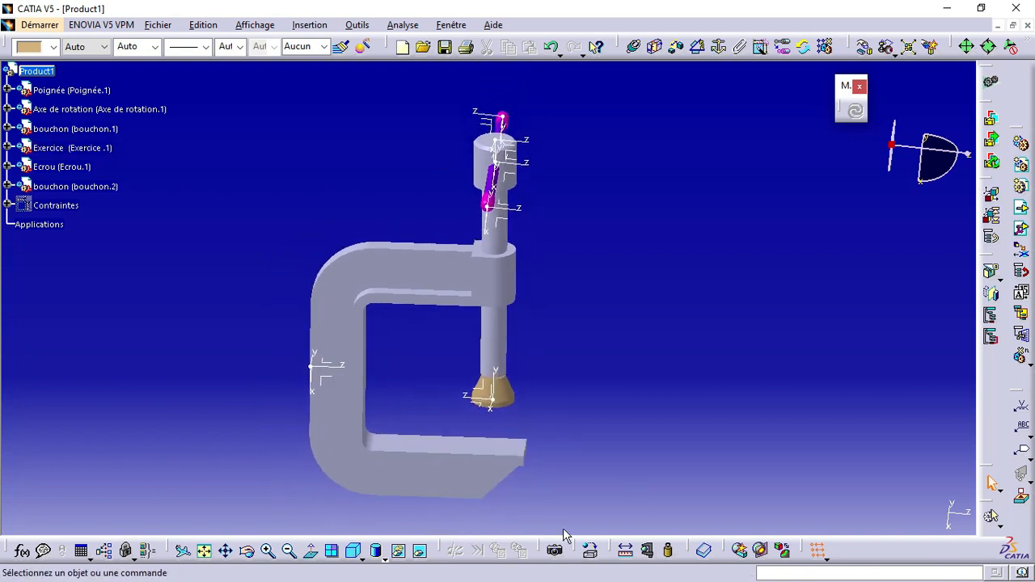
left_click(361, 558)
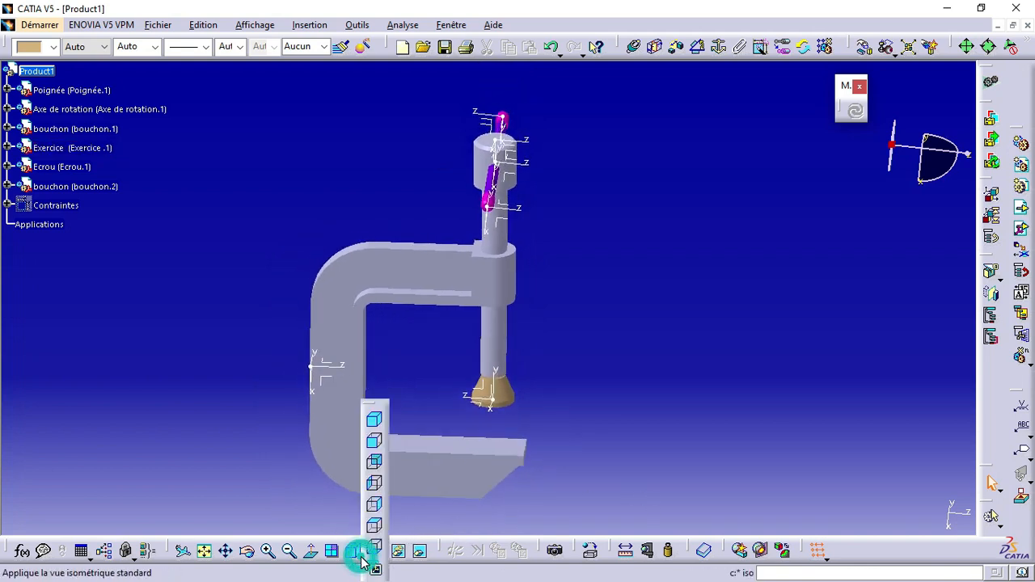
left_click(376, 571)
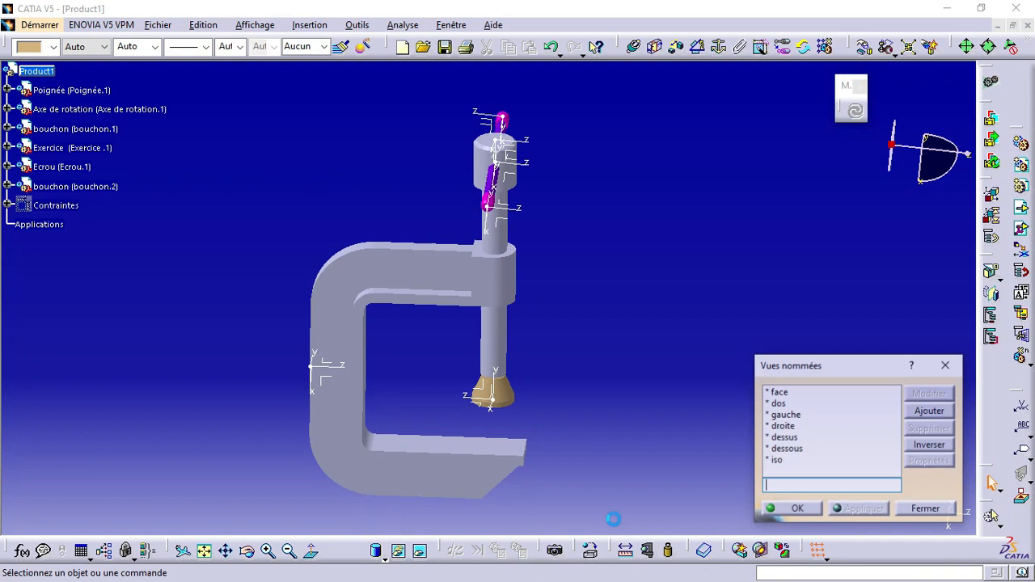
left_click(781, 460)
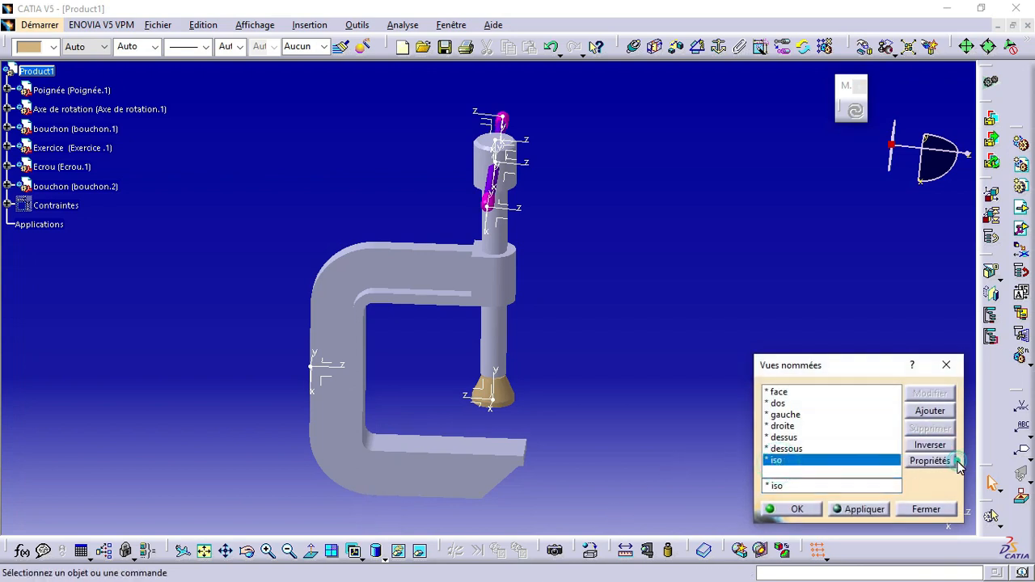
left_click(956, 463)
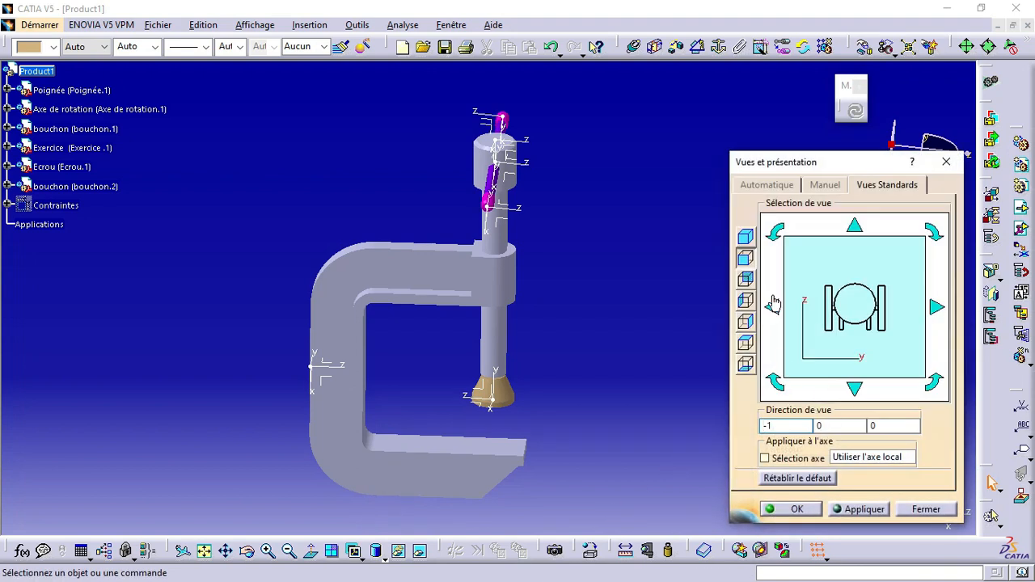
left_click(745, 237)
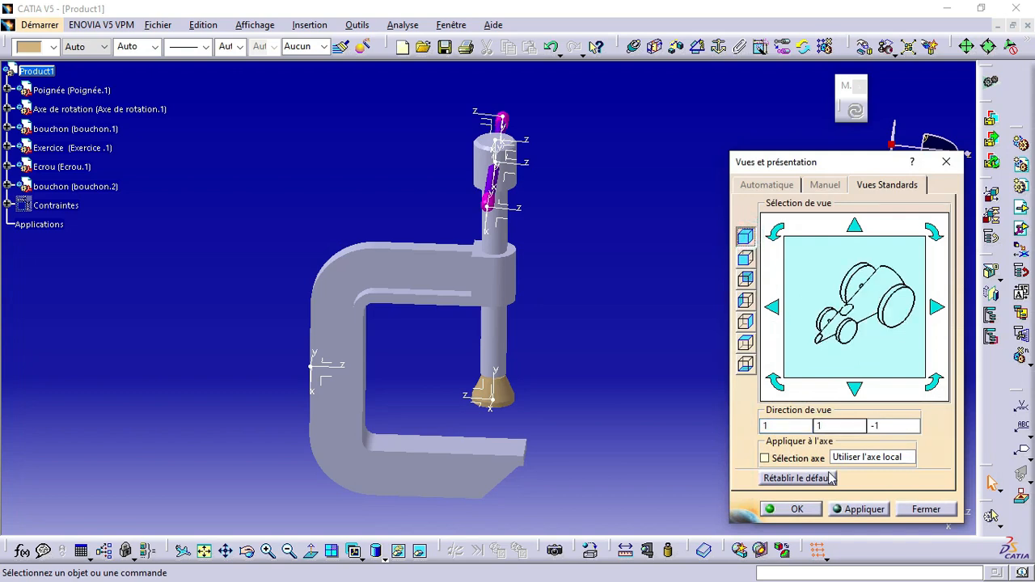
left_click(850, 510)
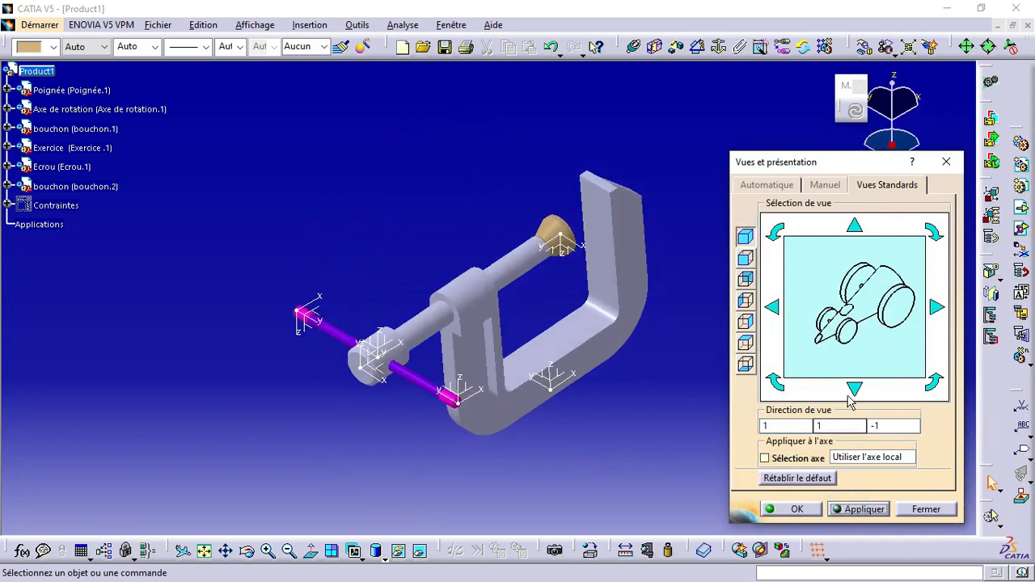
Step: Rotate the iso view's orientation until the clamp stands upright with its screw vertical, apply it and close the named views
left_click(777, 382)
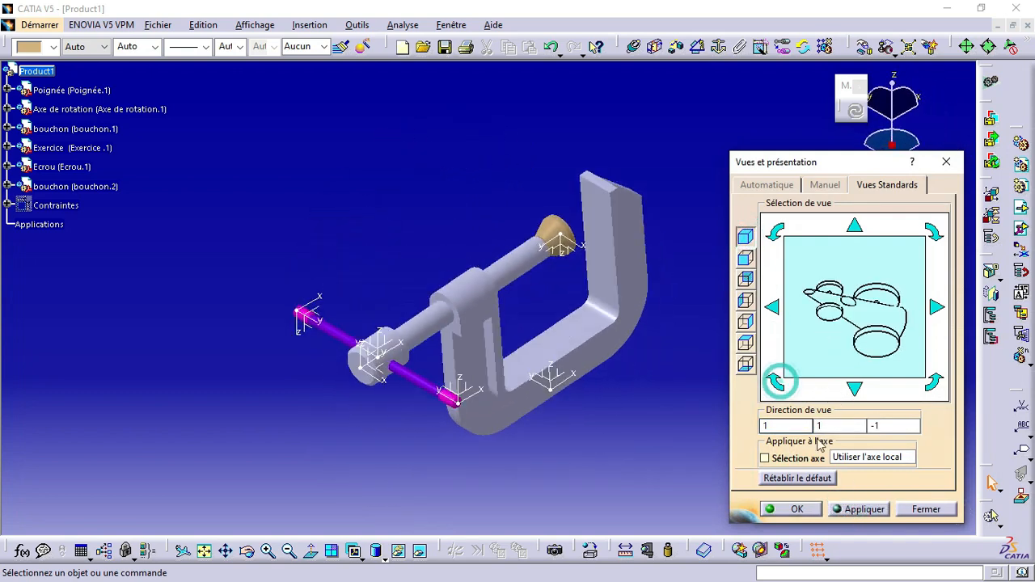
left_click(859, 509)
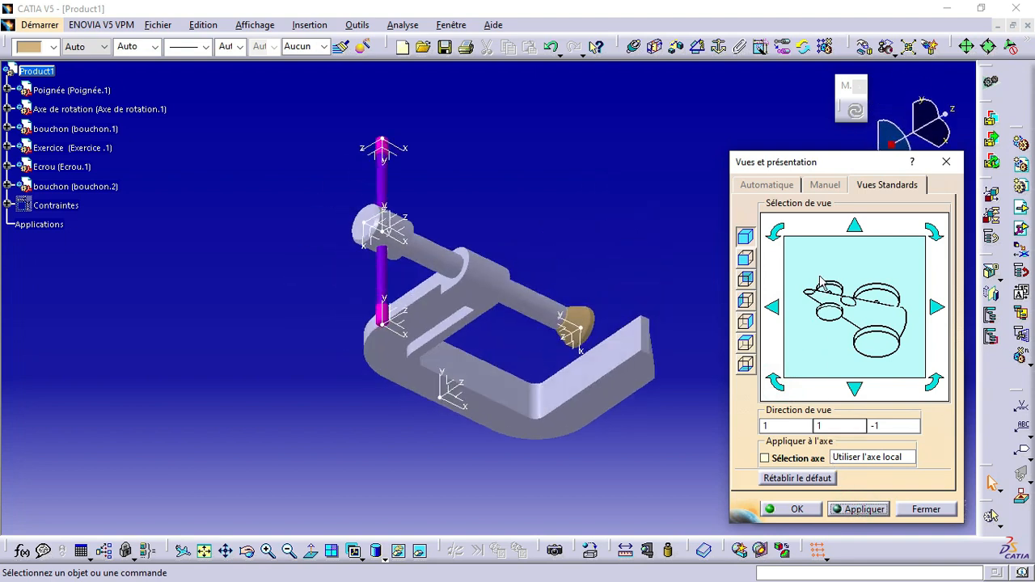
left_click(935, 232)
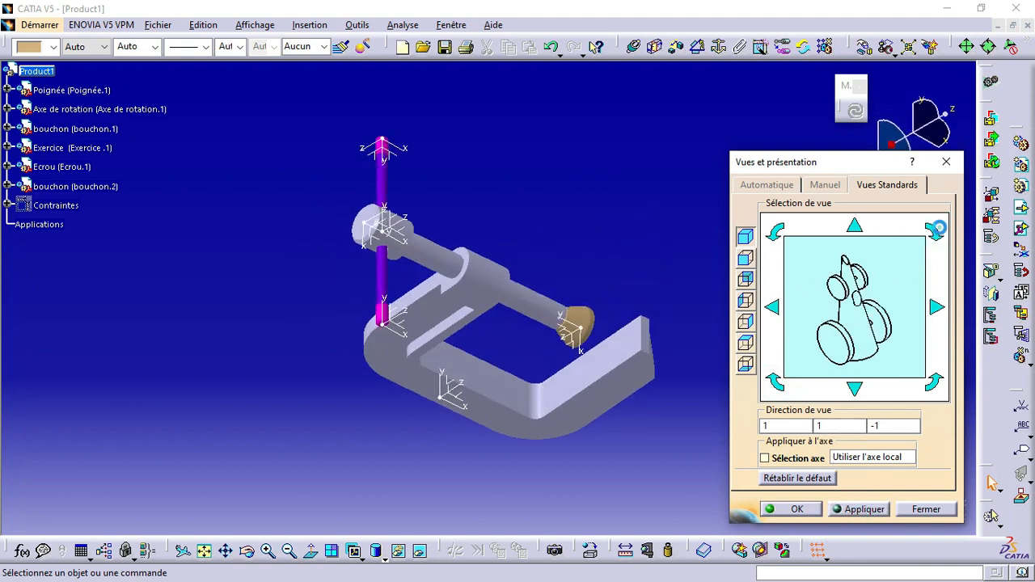
left_click(862, 510)
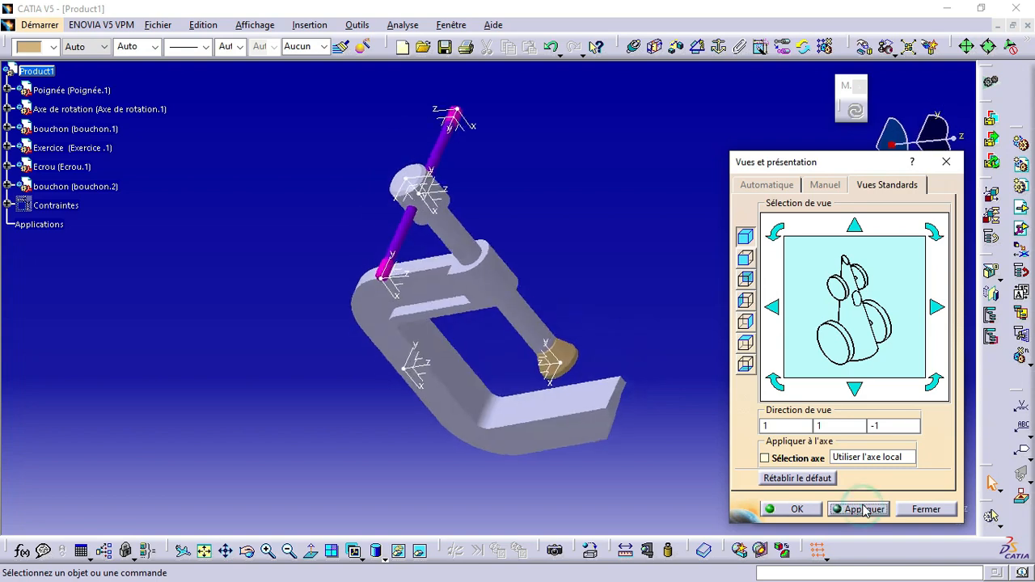
left_click(792, 511)
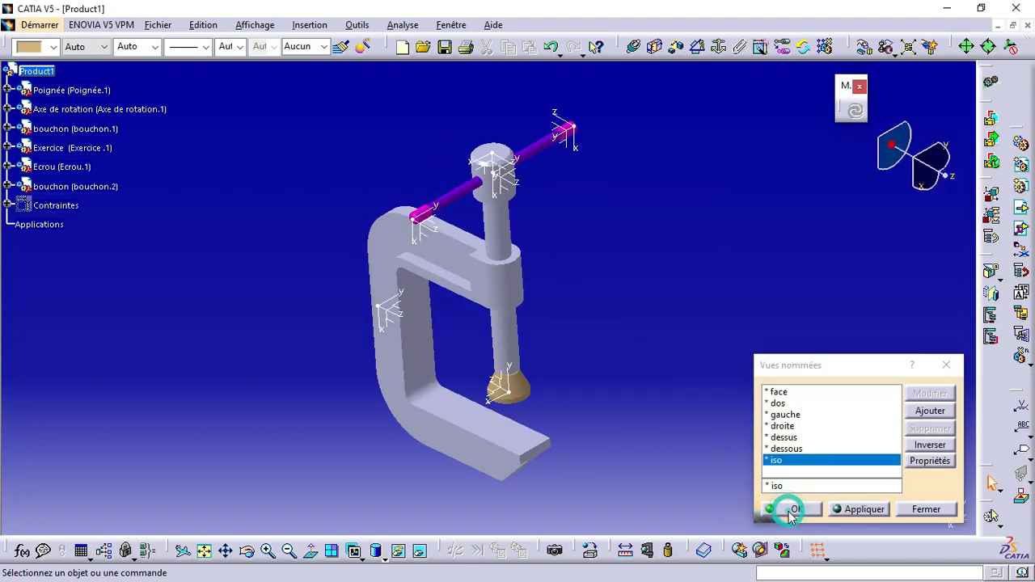
left_click(811, 510)
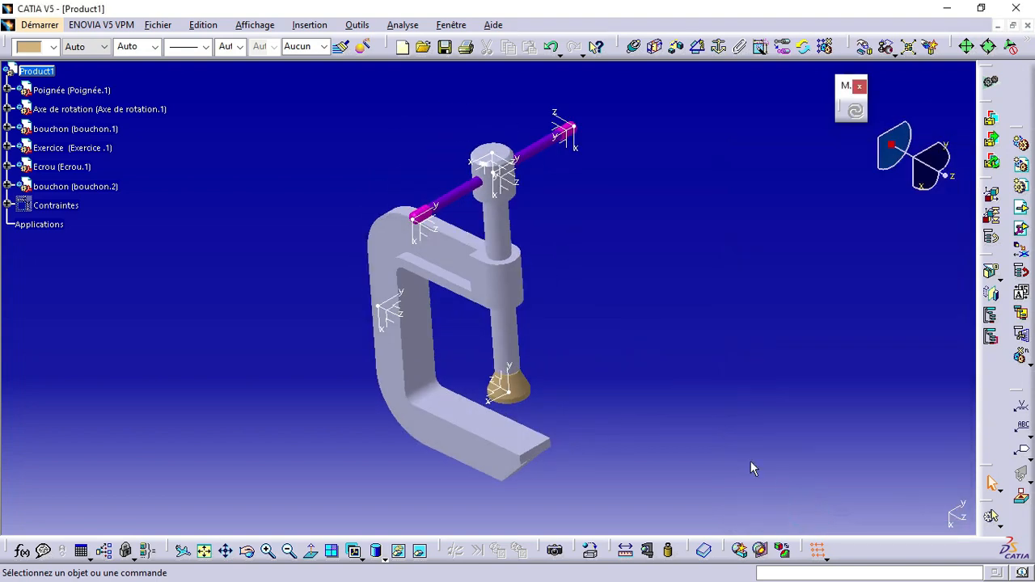
left_click(711, 440)
Step: Switch to the DMU Kinematics workbench
left_click(35, 26)
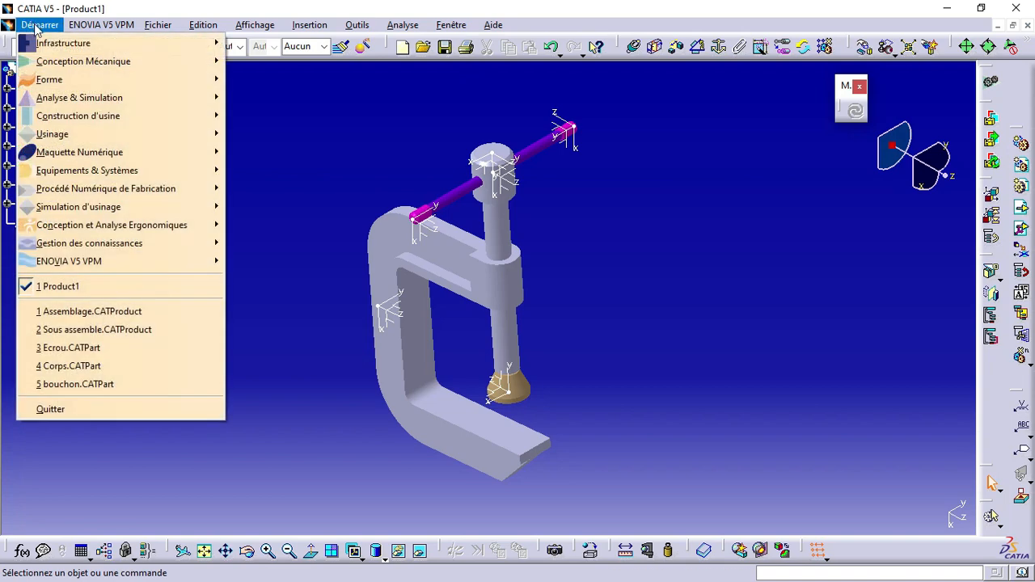
mouse_move(195, 156)
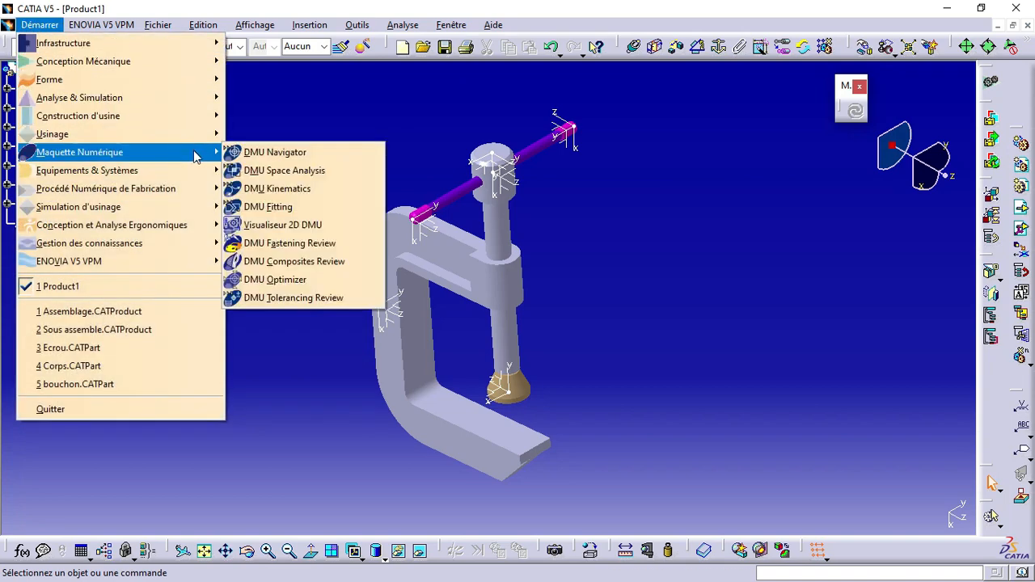
left_click(278, 189)
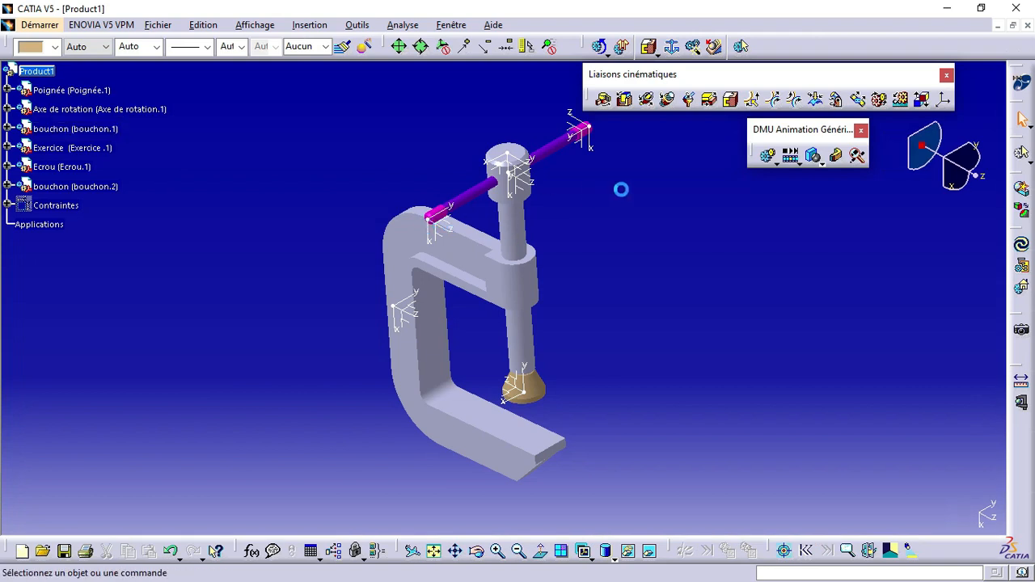
Step: Create a new mechanism with its default name and add a rigid joint between the Poignée and bouchon.2
left_click(731, 101)
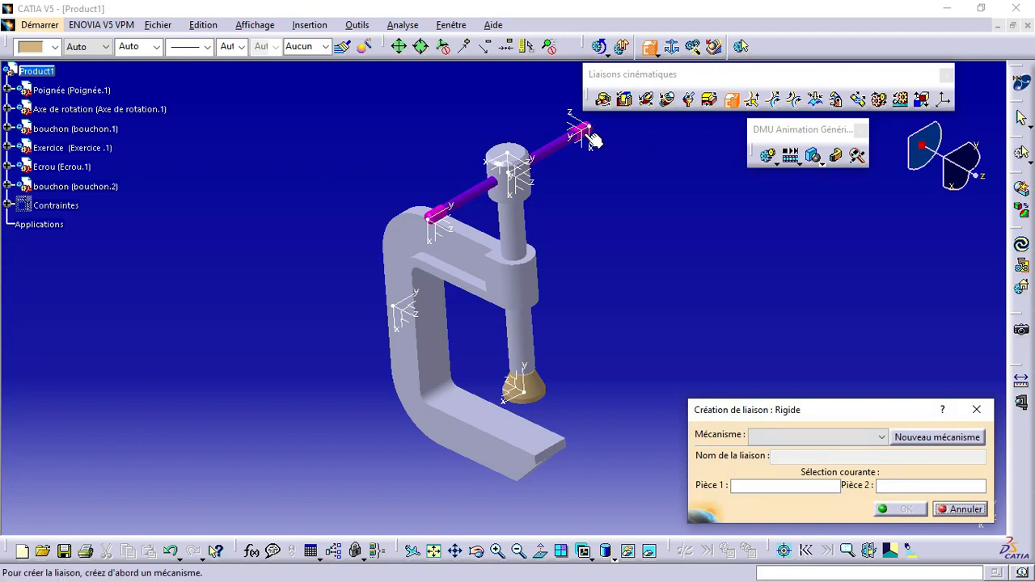
left_click(921, 437)
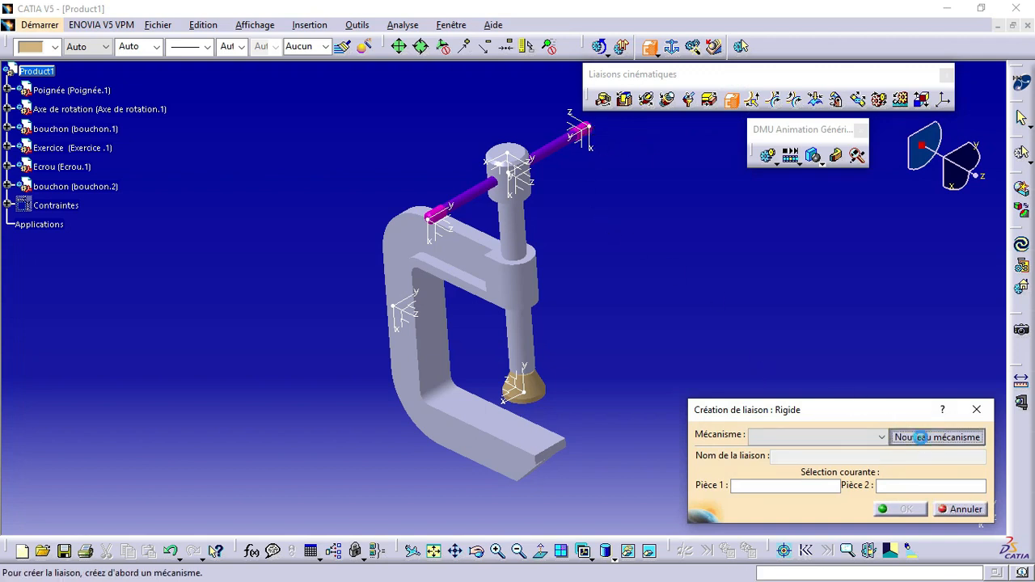
left_click(918, 514)
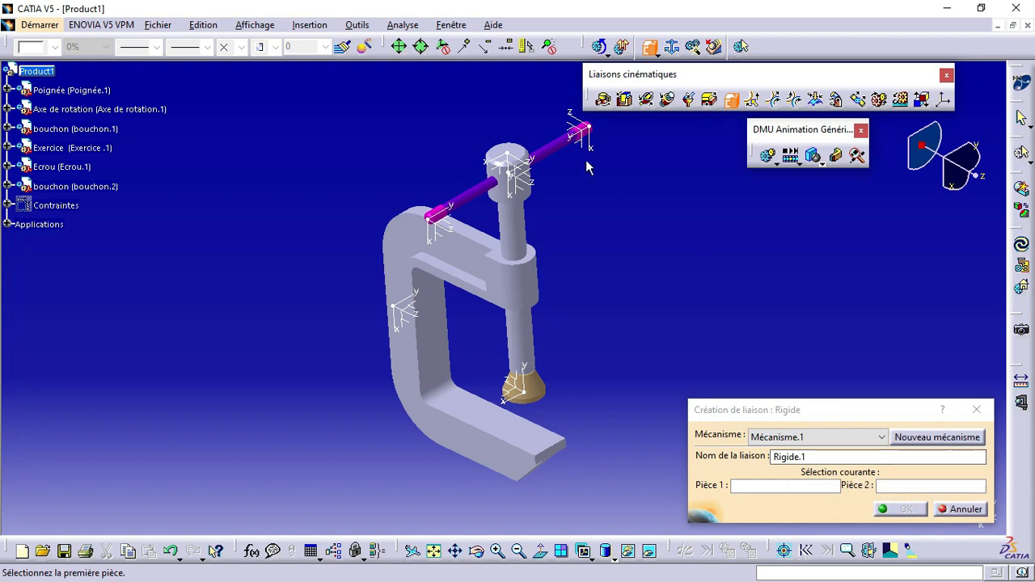
left_click(560, 155)
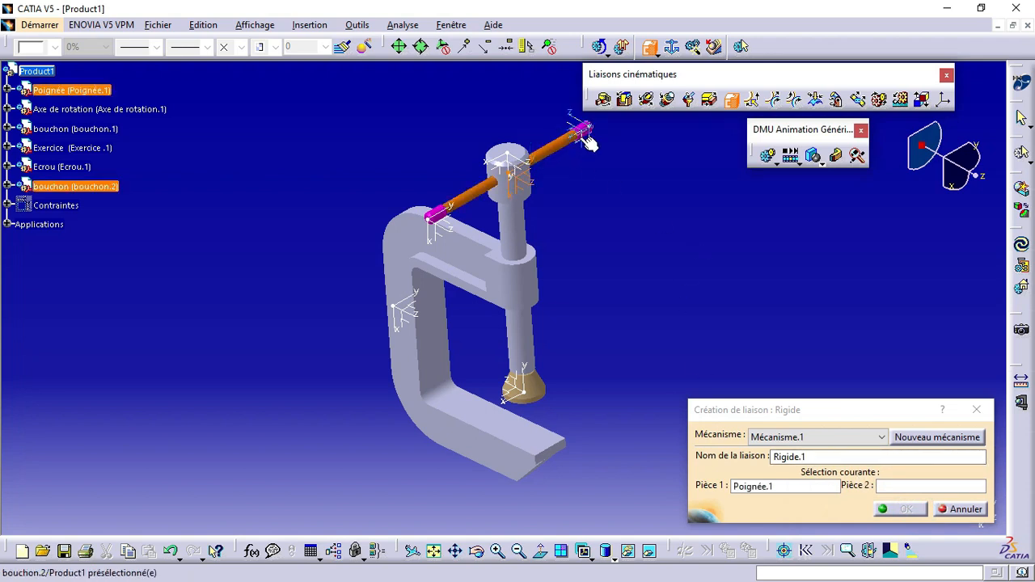
left_click(586, 129)
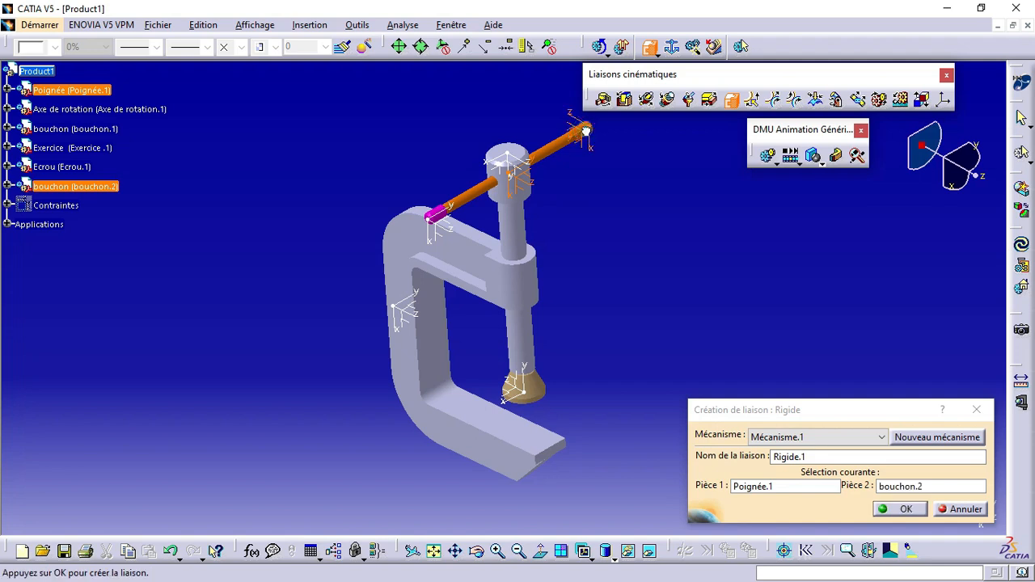
left_click(892, 511)
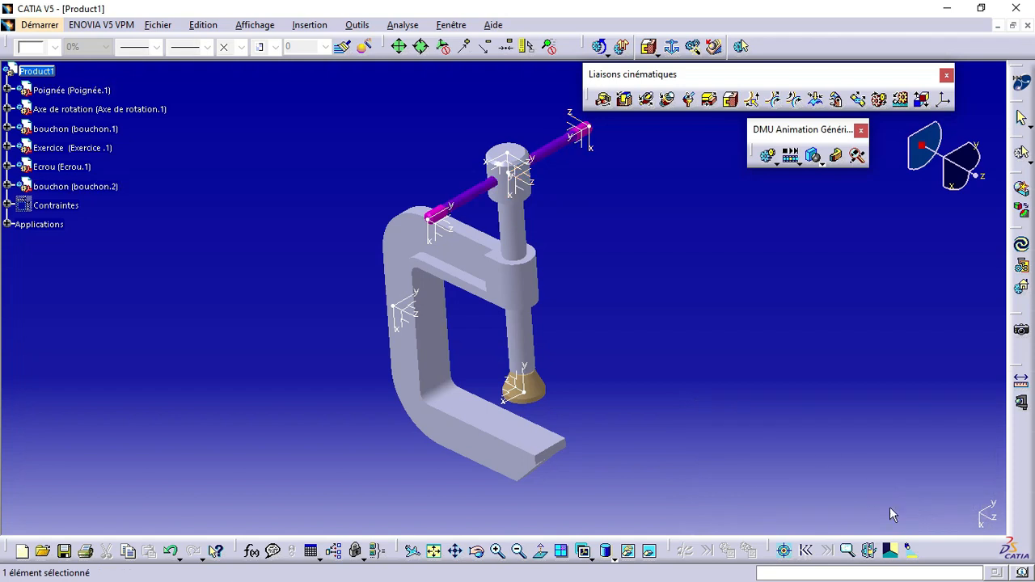
Step: Add a rigid joint between the Poignée and bouchon.1 in the same mechanism
left_click(730, 99)
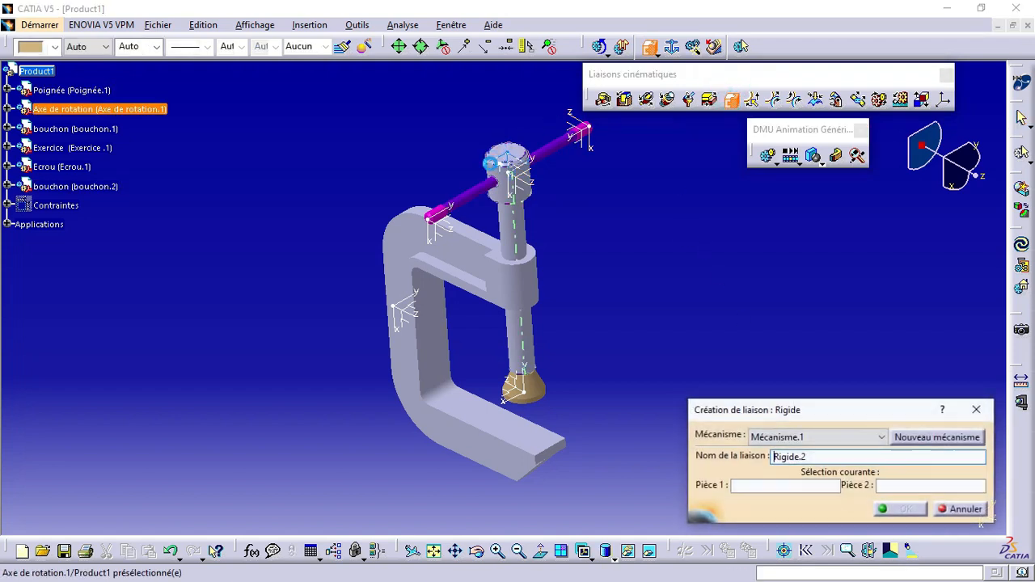
left_click(482, 199)
left_click(437, 214)
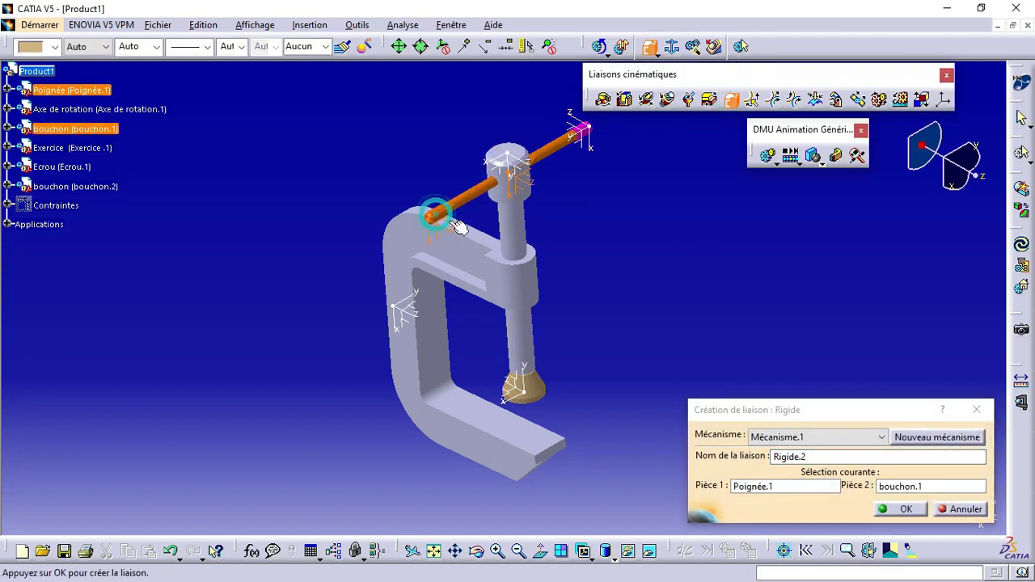
left_click(901, 510)
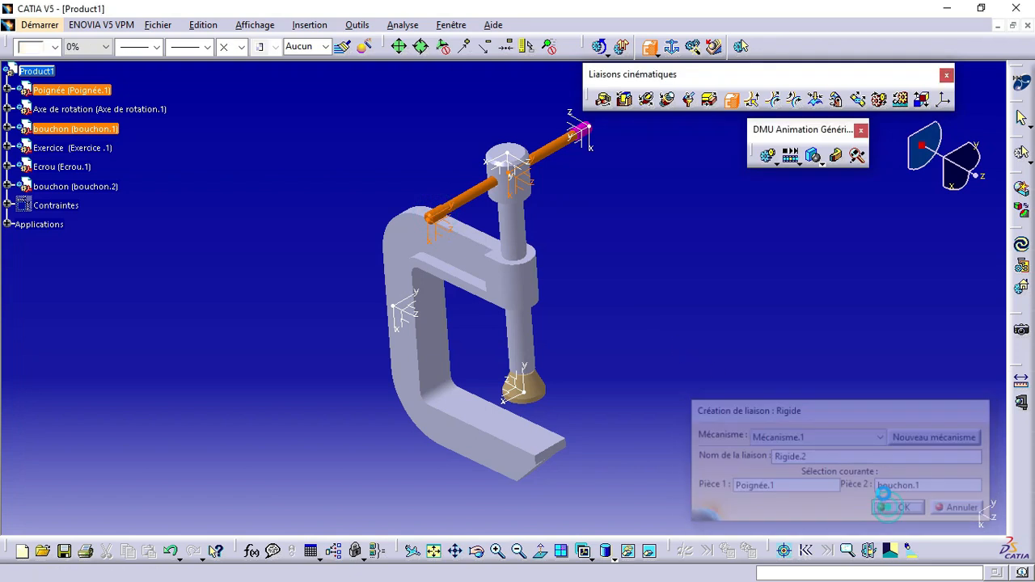
Step: Add a rigid joint between the Axe de rotation and the Poignée
left_click(731, 100)
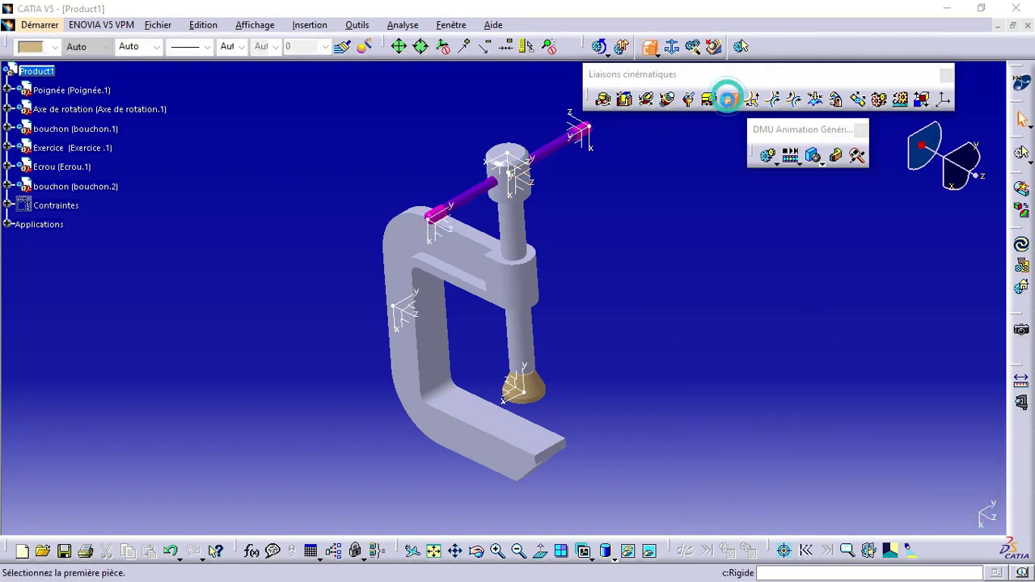
left_click(527, 233)
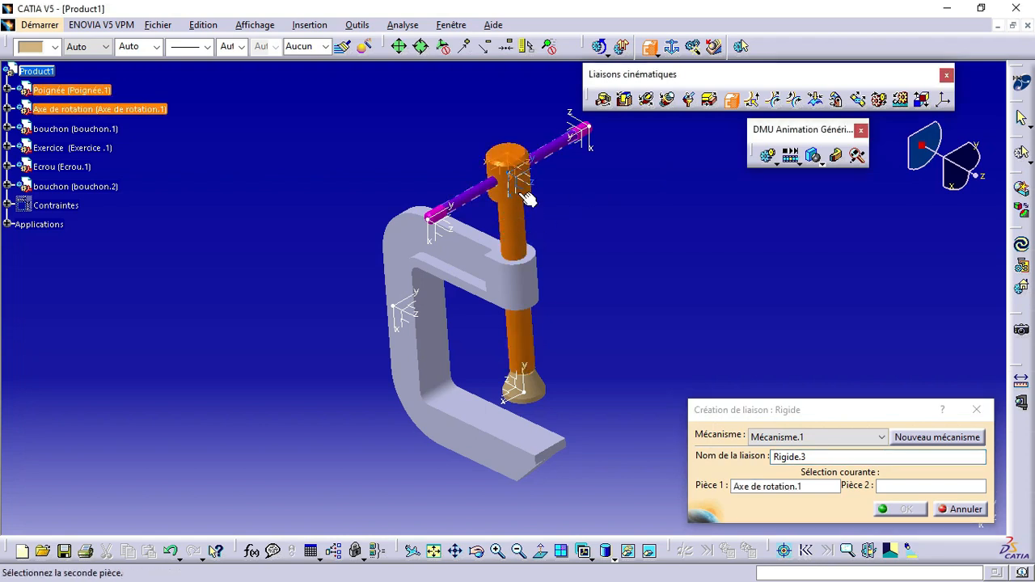
left_click(479, 189)
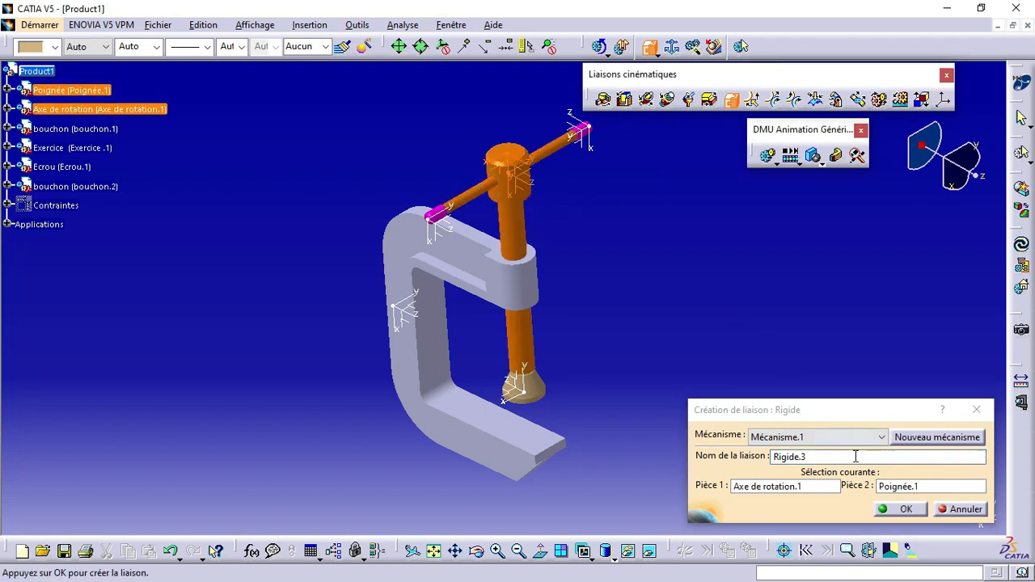
left_click(900, 509)
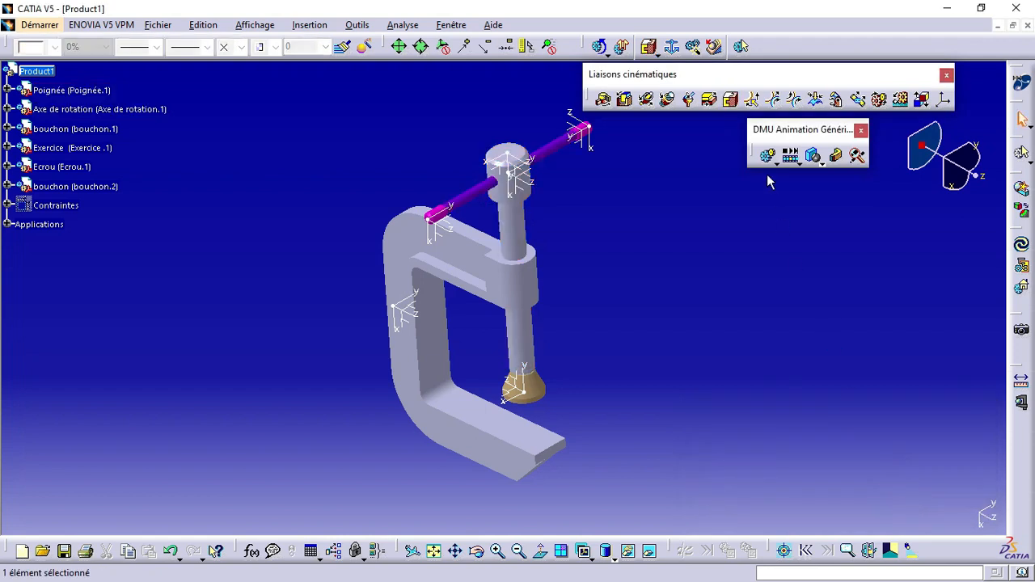
Step: Add a rigid joint between the Axe de rotation and the Ecrou
left_click(730, 100)
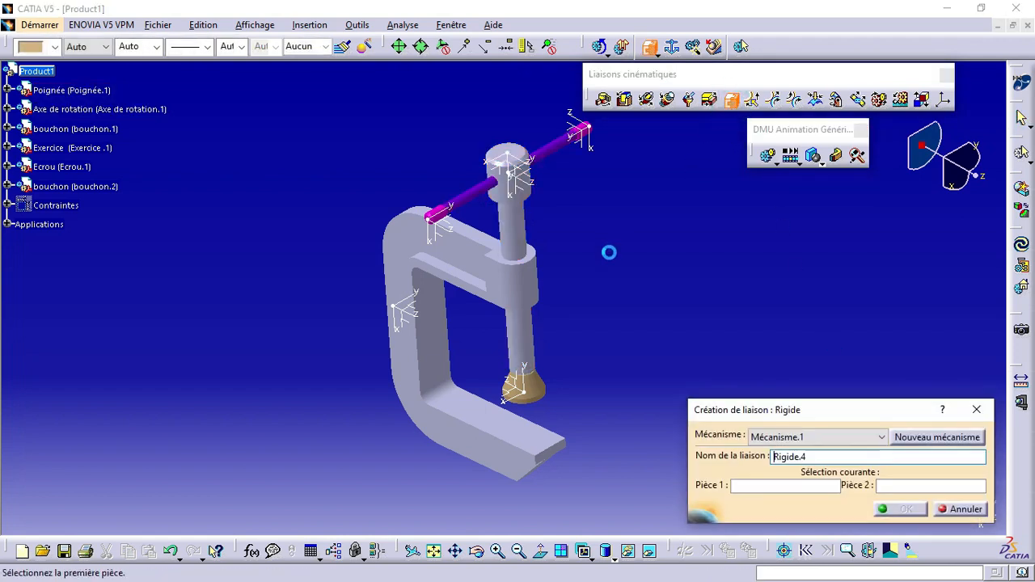
left_click(528, 354)
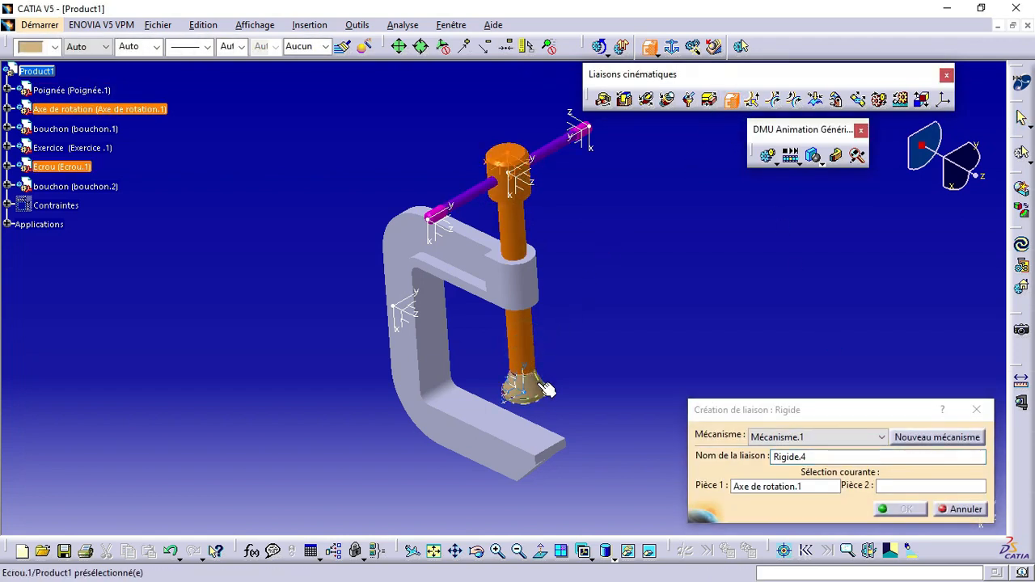
left_click(544, 388)
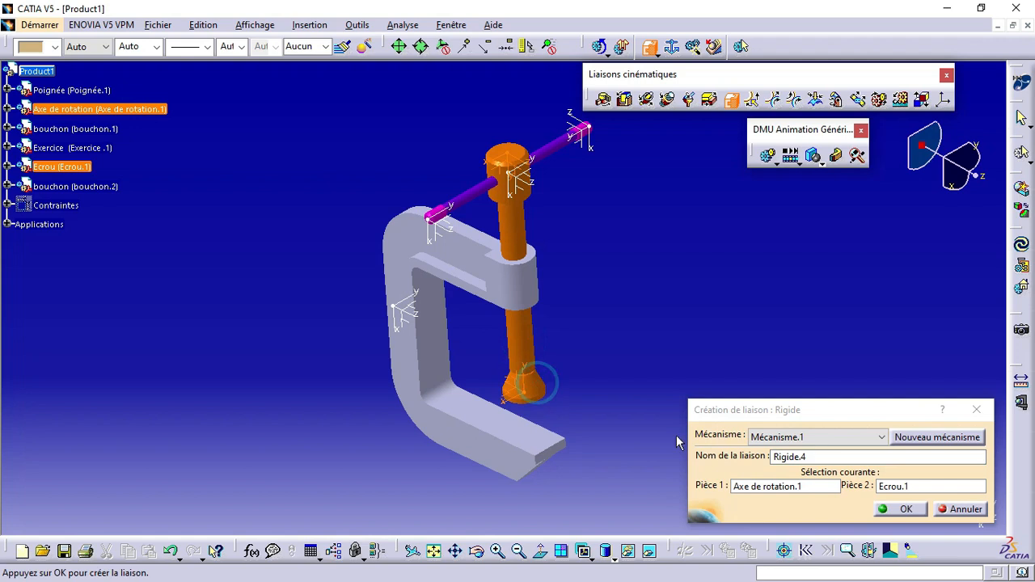
left_click(896, 509)
left_click(763, 329)
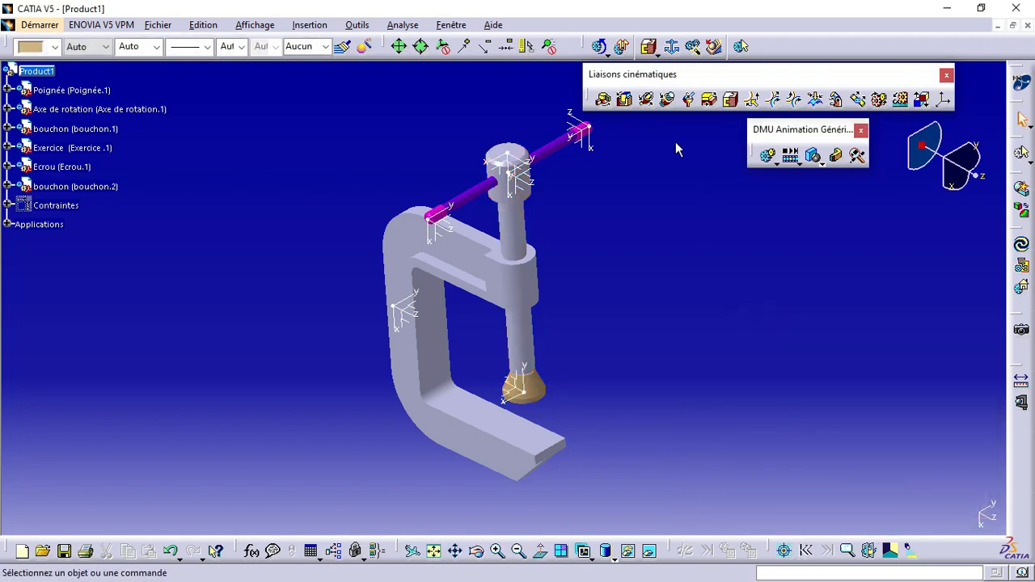
Step: Create a screw joint (Vis) with pitch 1 between the axes of the Axe de rotation and the clamp body Exercice
left_click(668, 99)
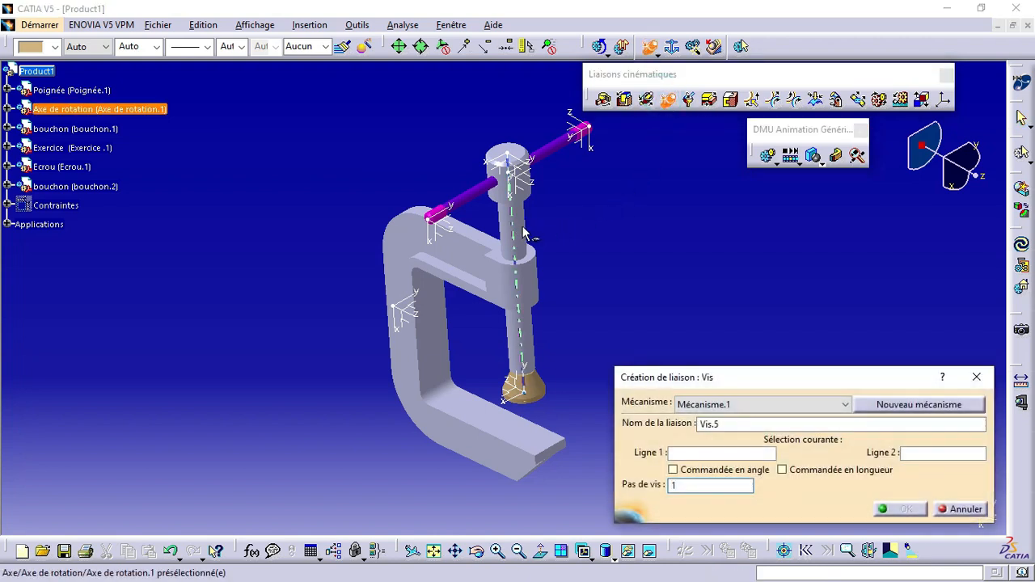
left_click(523, 231)
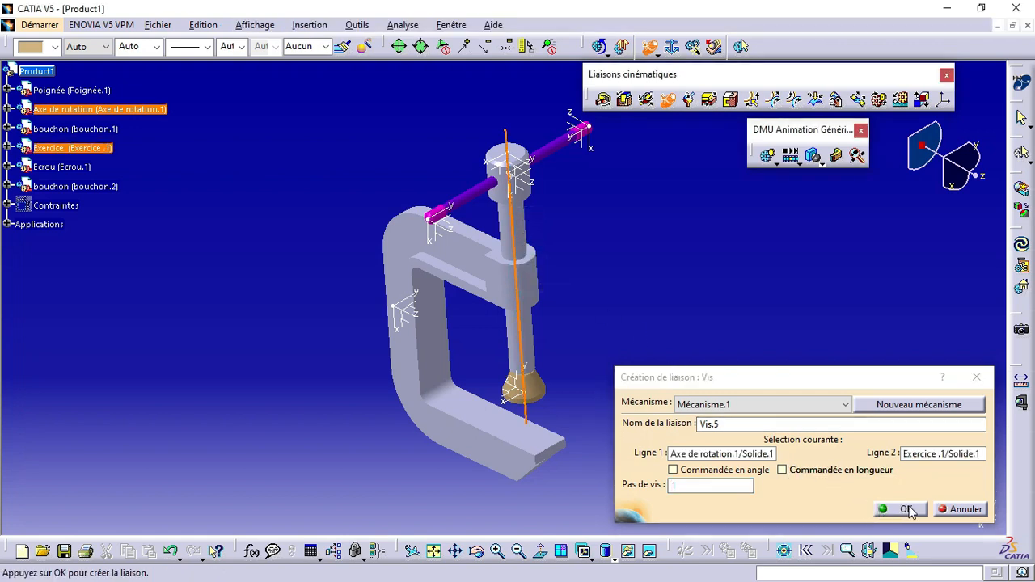
double_click(689, 485)
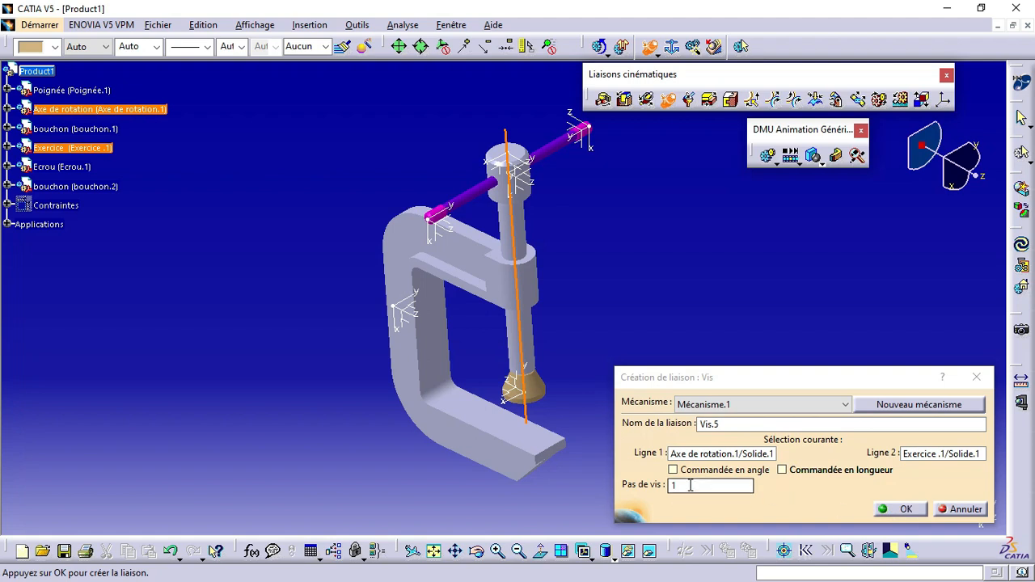
key("Return")
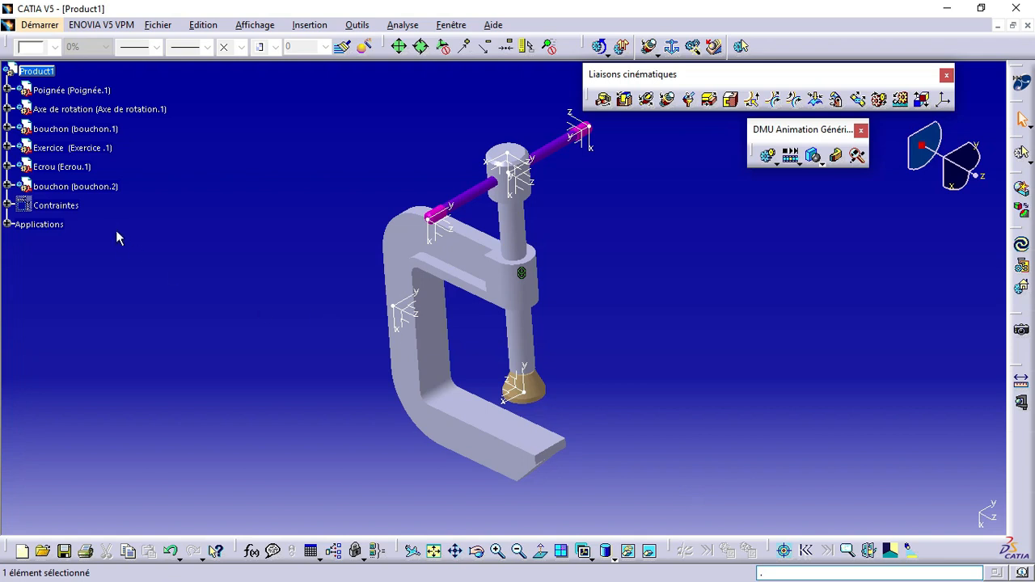
Step: Edit the screw joint between Axe de rotation and Exercice, setting its pitch to 1.25 and making it length-driven
left_click(11, 225)
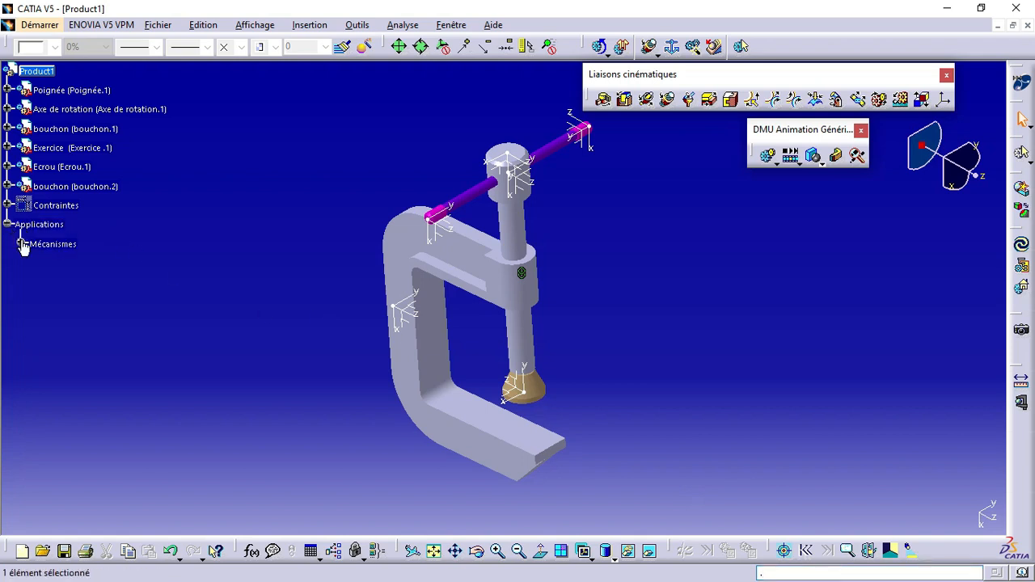
left_click(21, 245)
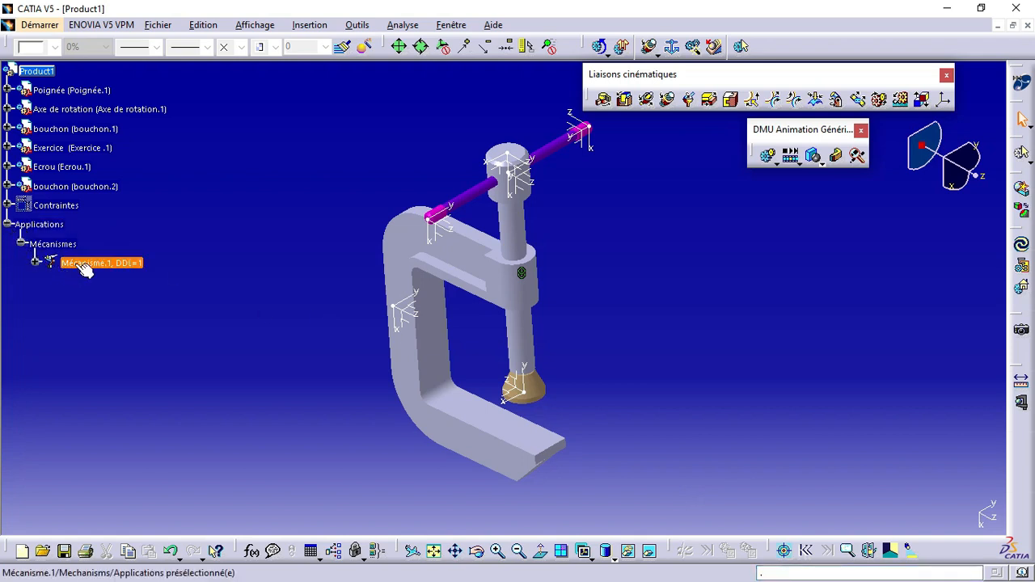
left_click(35, 263)
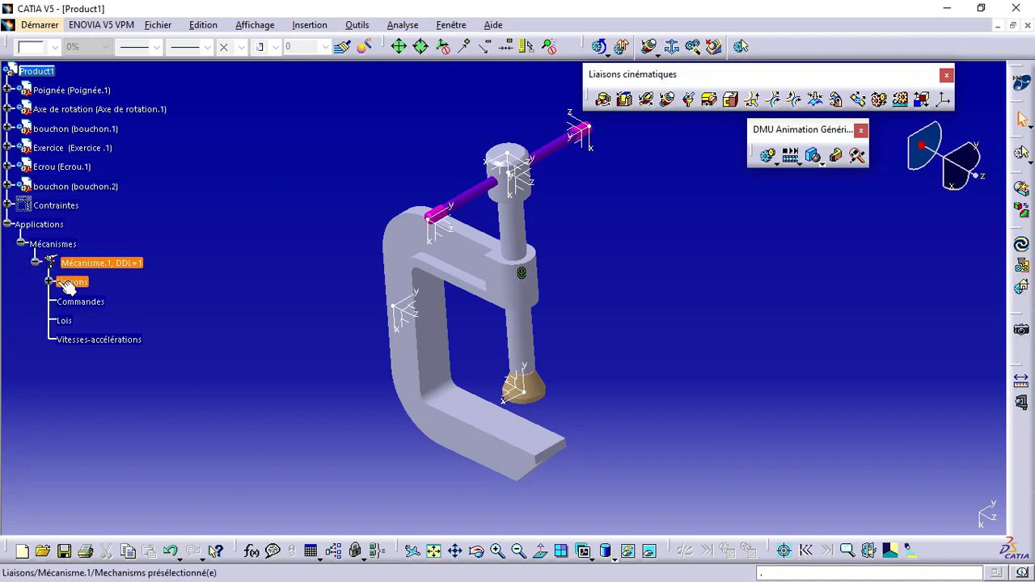
left_click(49, 281)
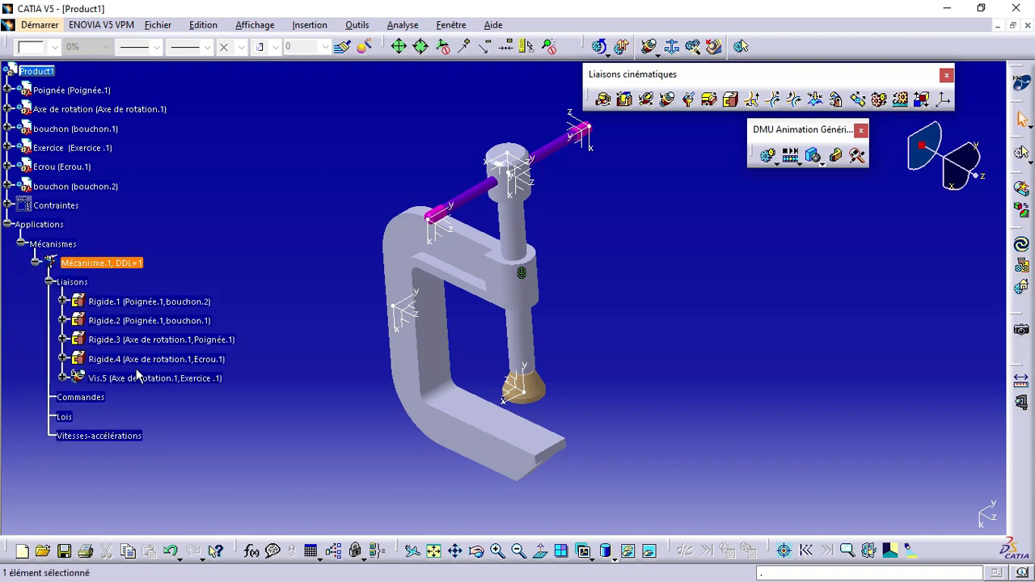
double_click(137, 376)
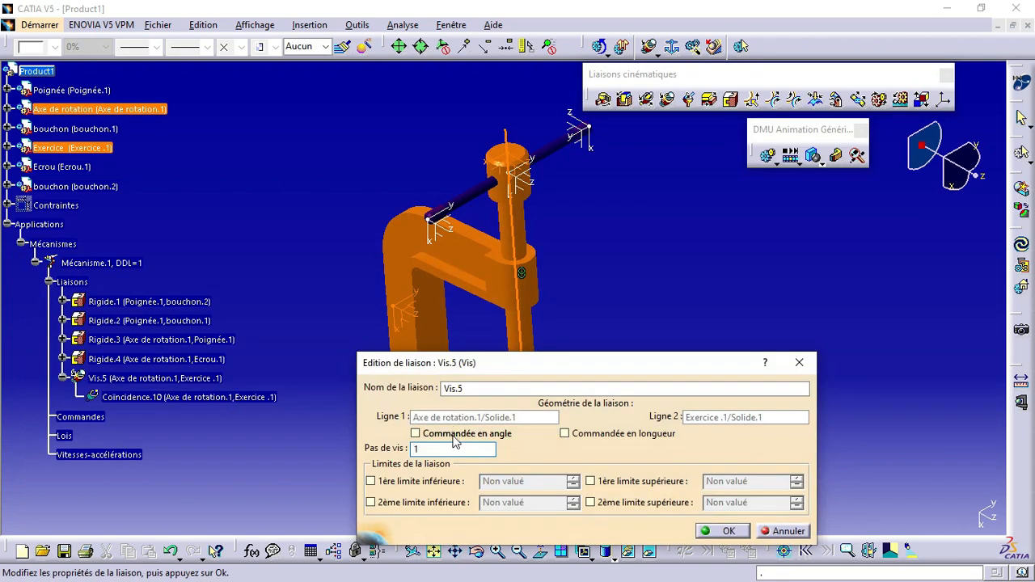
type(".25")
left_click(565, 434)
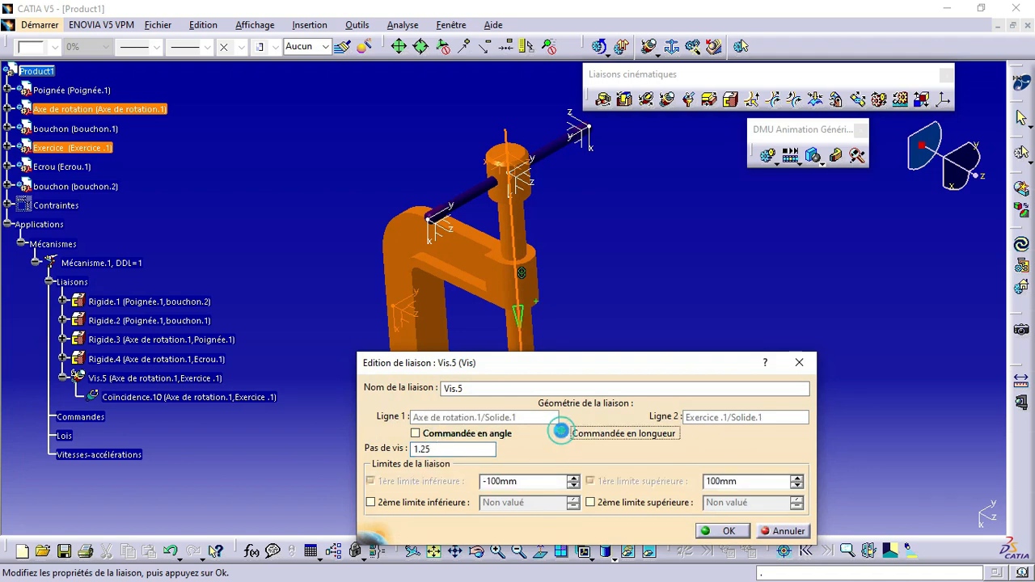
Step: Set the screw joint's first lower limit to -15 mm and first upper limit to 15 mm
left_click(502, 482)
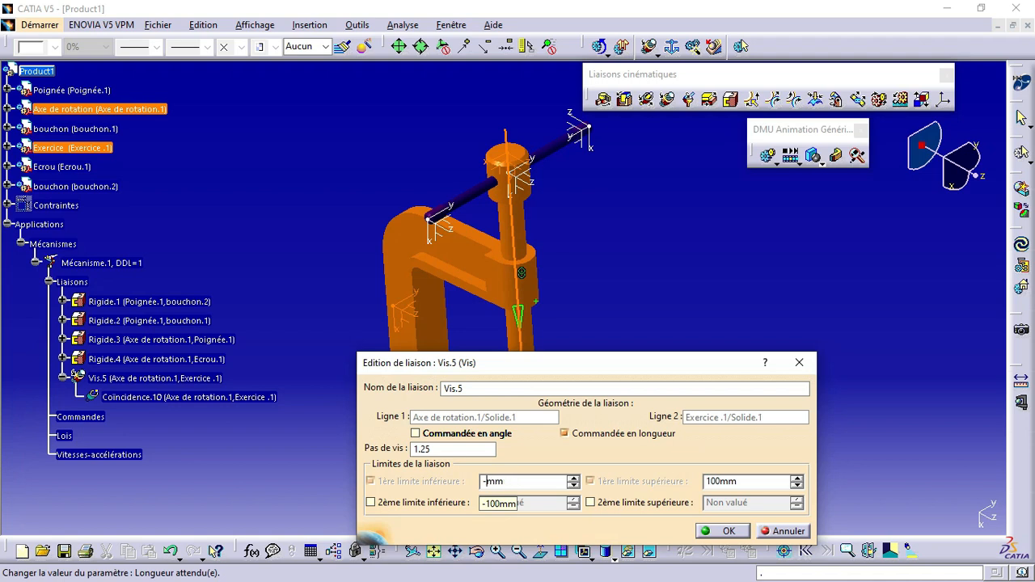
double_click(720, 481)
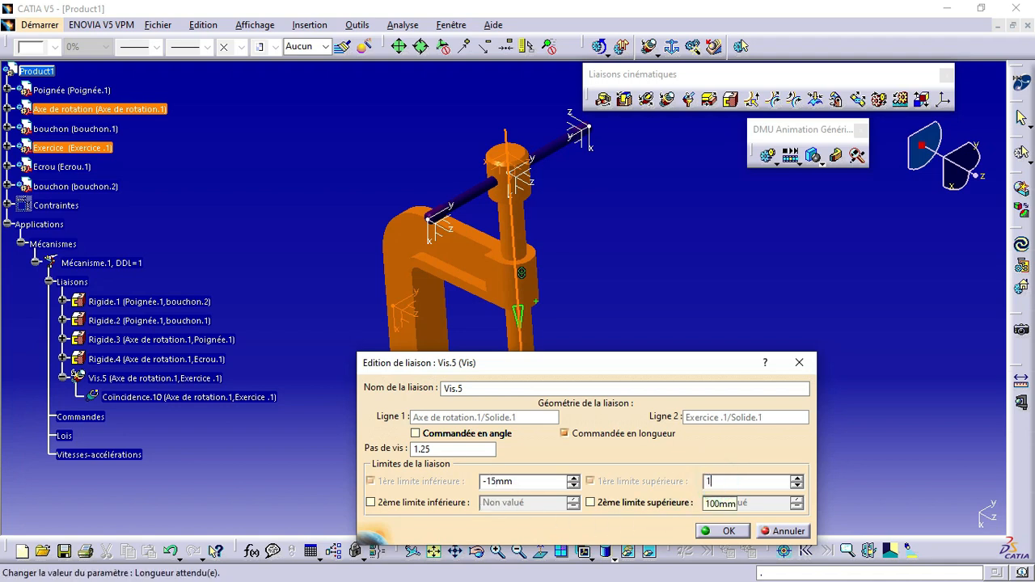
left_click(728, 532)
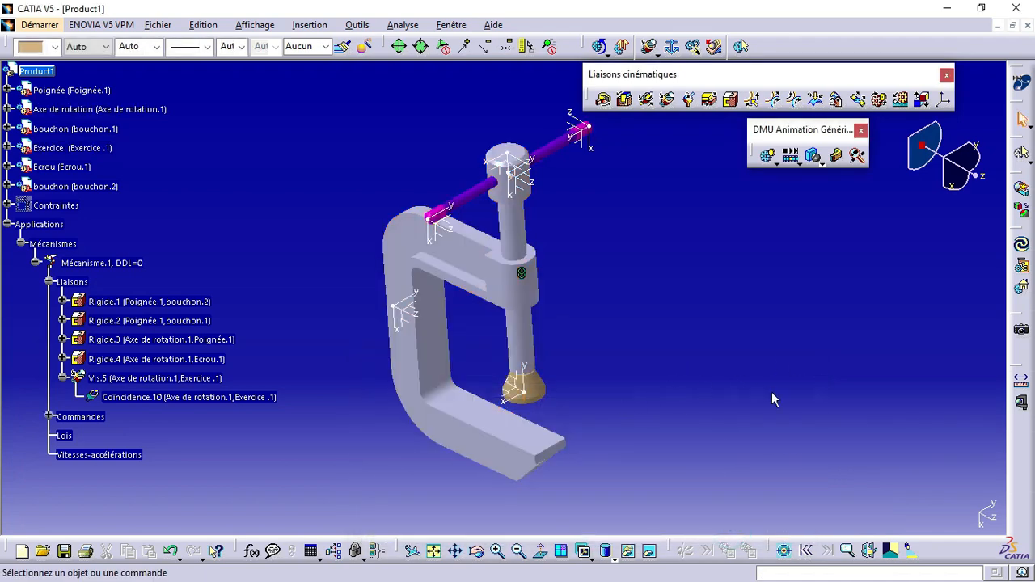
Step: Define the clamp body Exercice as the fixed part of Mécanisme.1
left_click(674, 48)
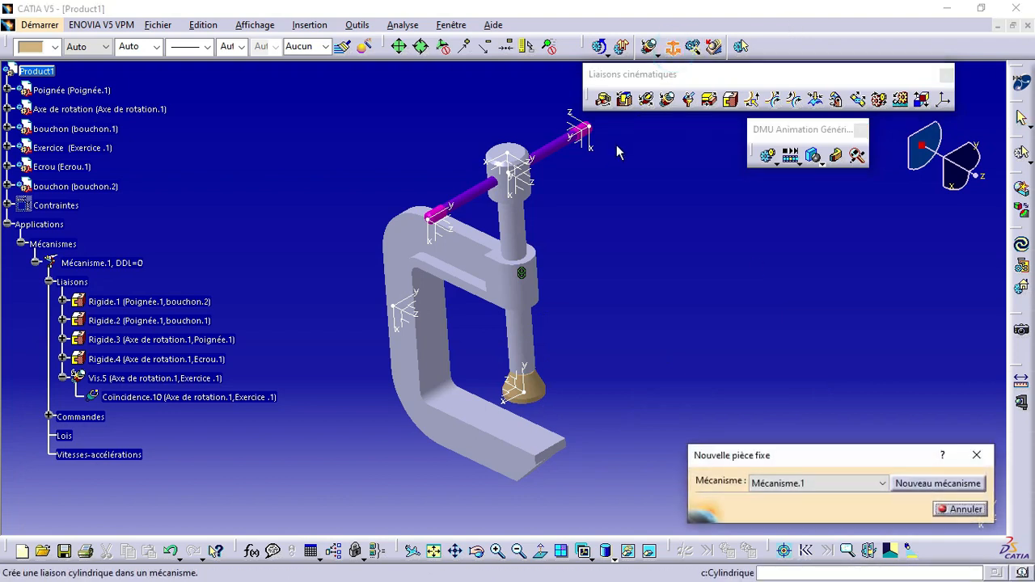
left_click(407, 253)
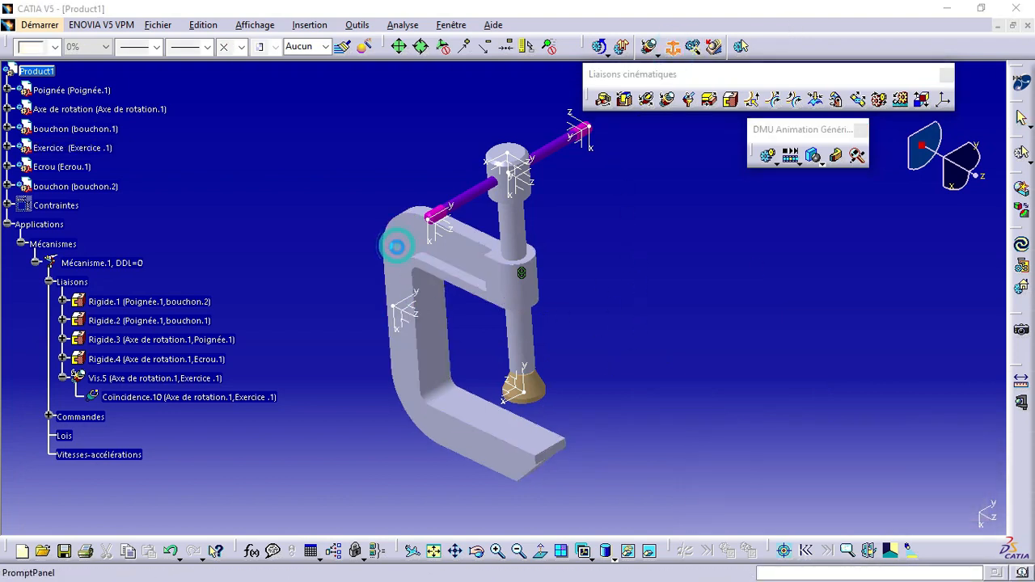
left_click(566, 331)
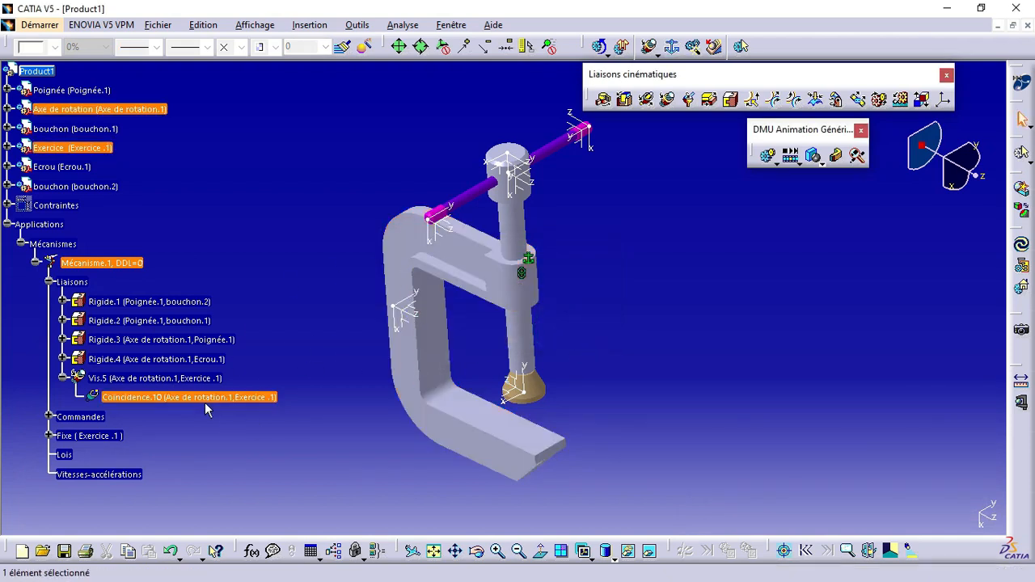
Step: Try a simulation of Mécanisme.1 by inserting its starting position and playing it with a changed loop mode and a 0.01 step
left_click(770, 159)
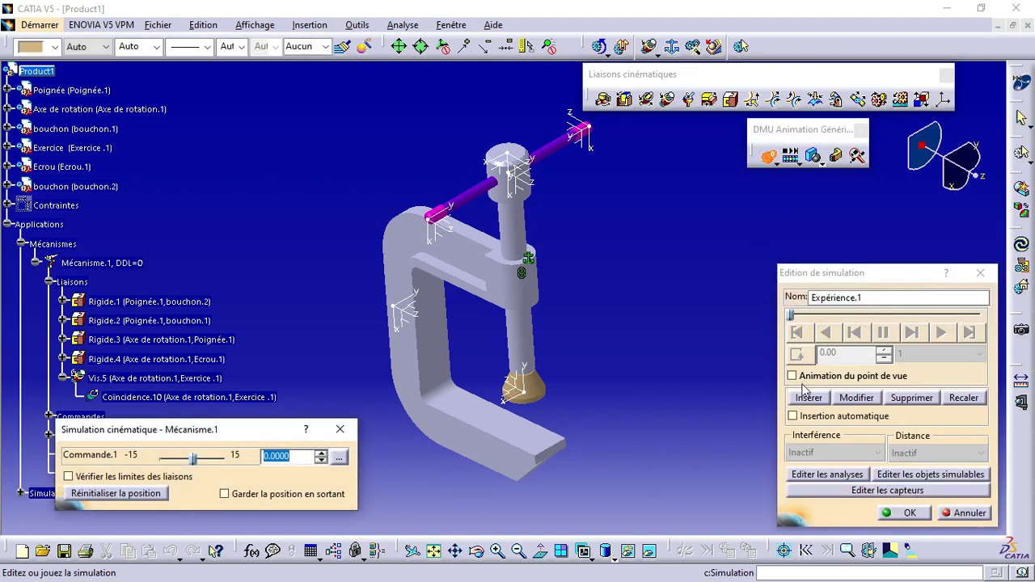
left_click(804, 397)
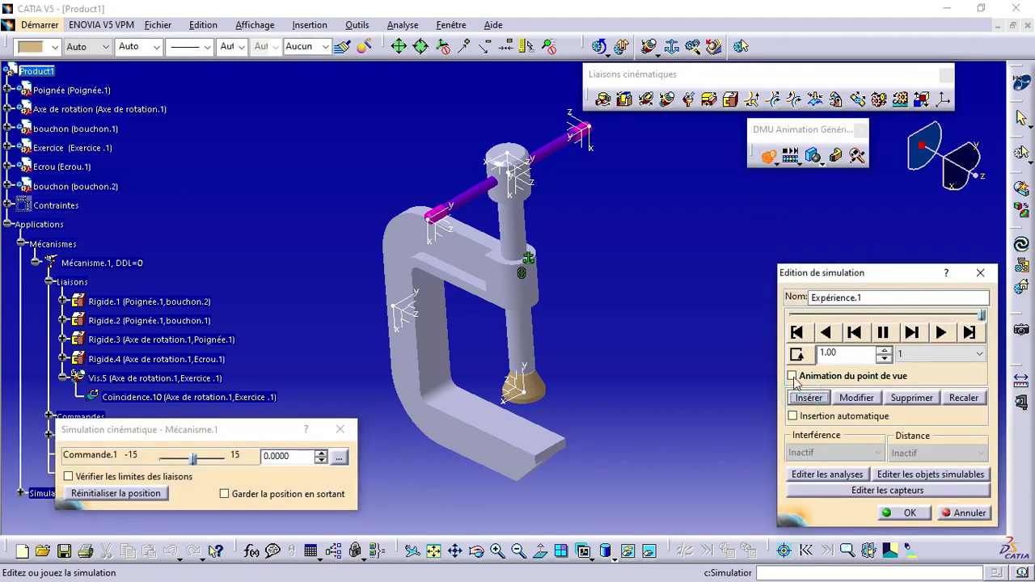
left_click(798, 355)
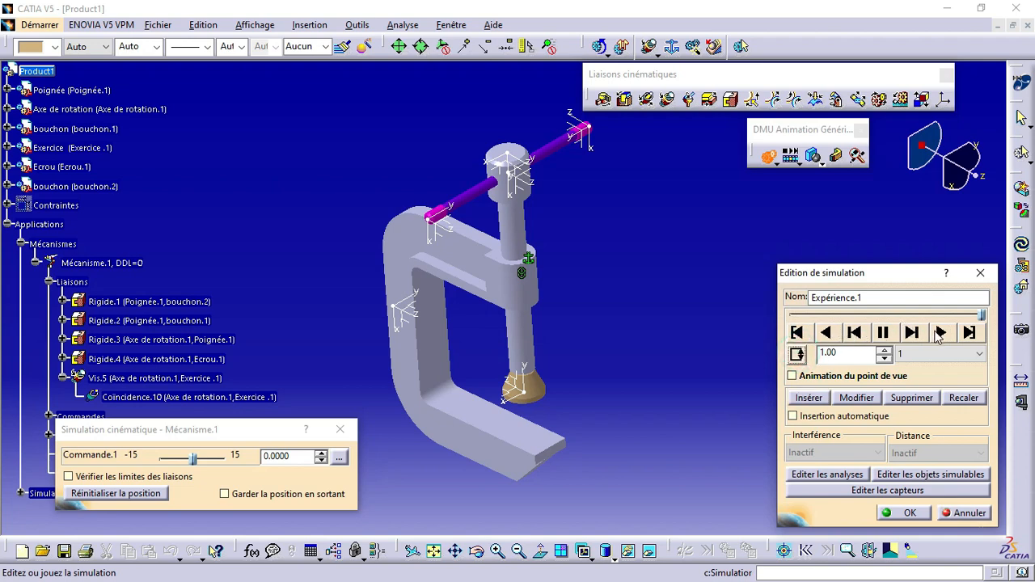
left_click(938, 335)
left_click(940, 356)
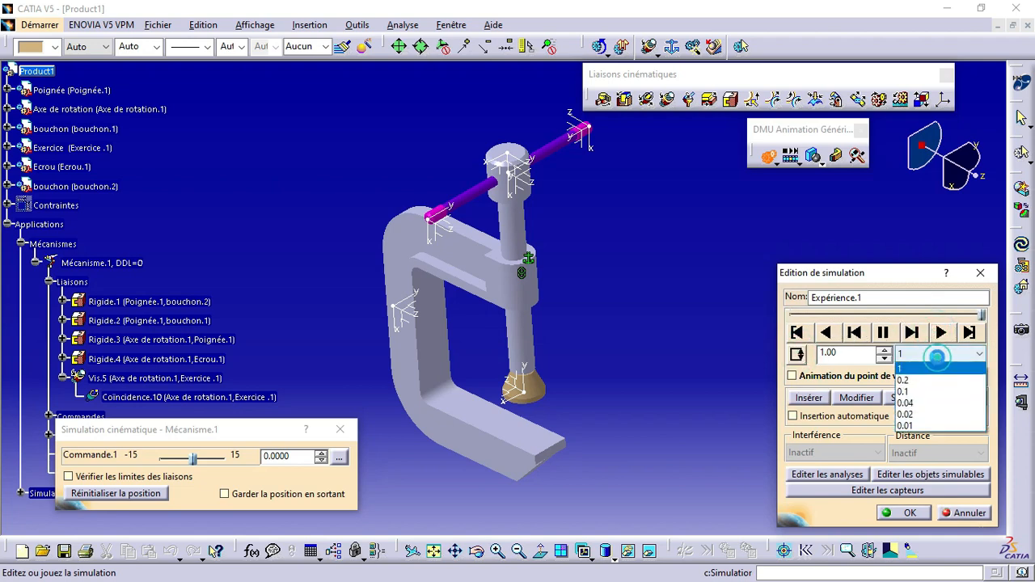
left_click(934, 425)
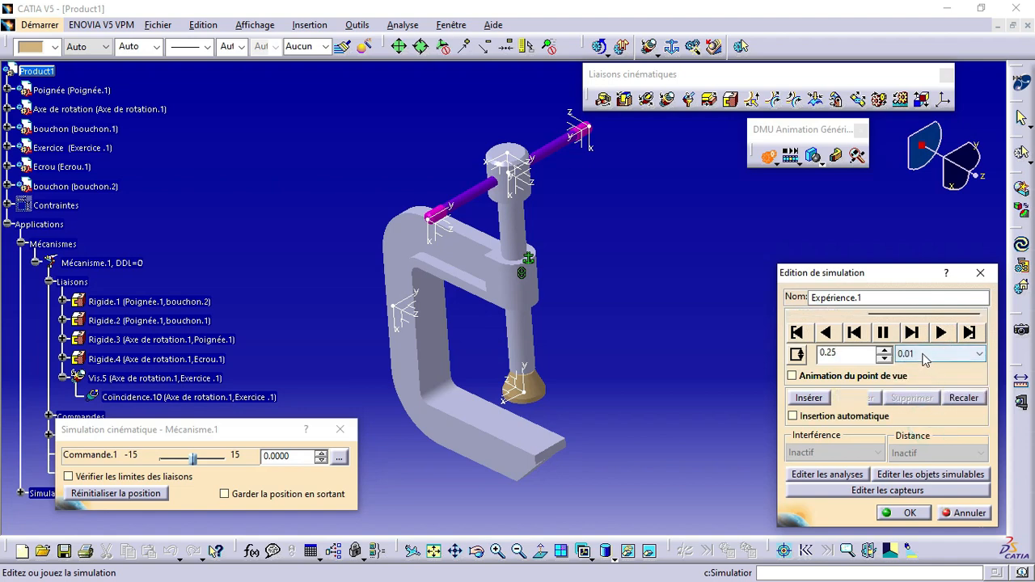
left_click(904, 513)
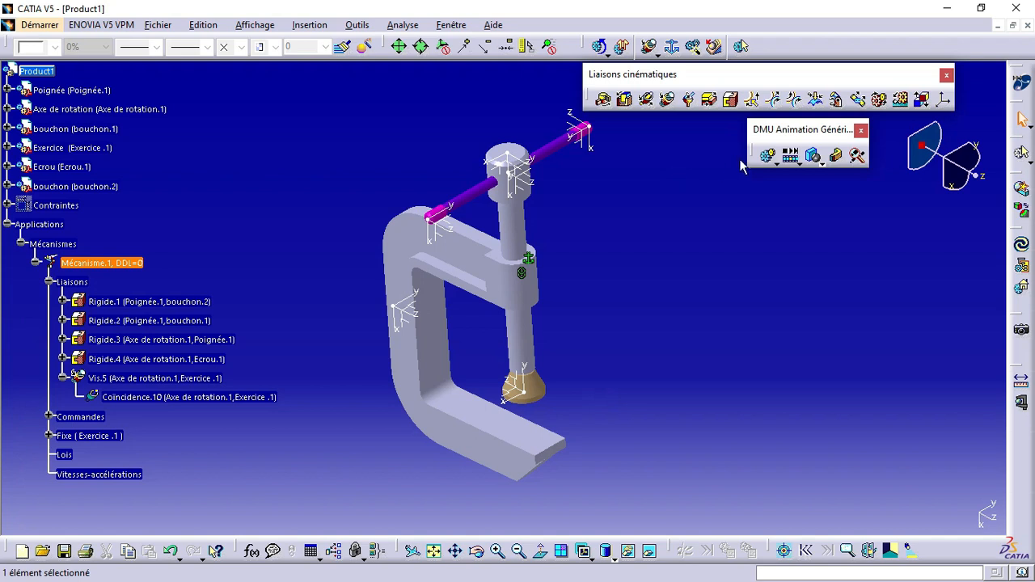
Step: Create a simulation of Mécanisme.1 and move the screw along its travel by setting Commande.1 to 15
left_click(767, 156)
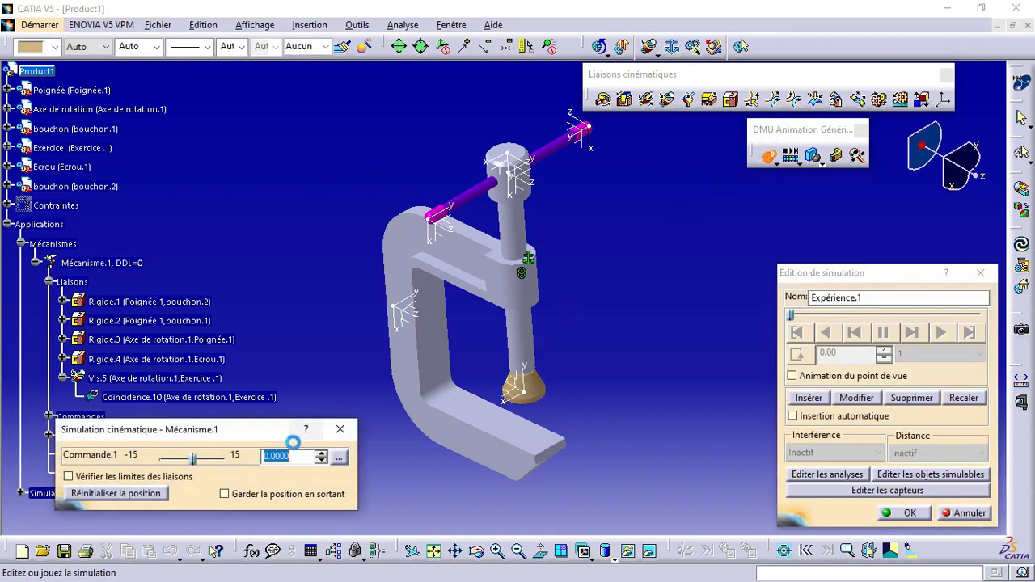
left_click_drag(192, 461, 245, 462)
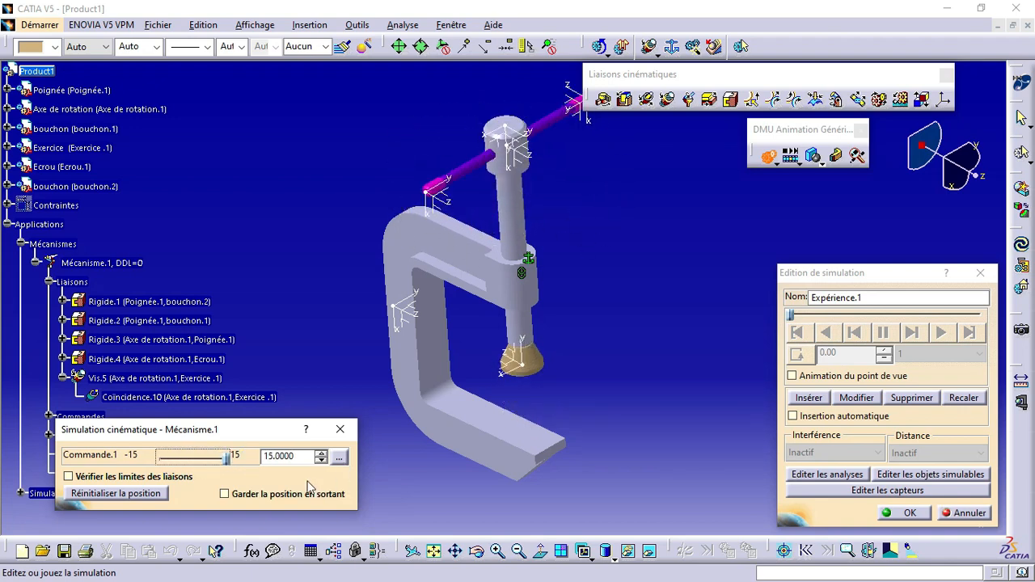
left_click(896, 515)
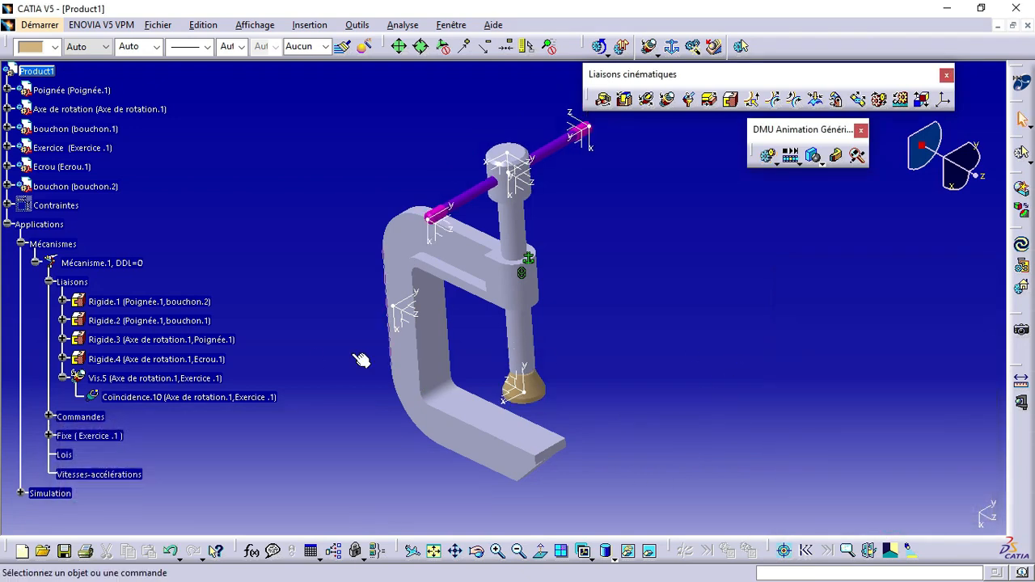
Step: Hide the absolute axis system (Repère absolu) in the Poignée's main body
left_click(21, 243)
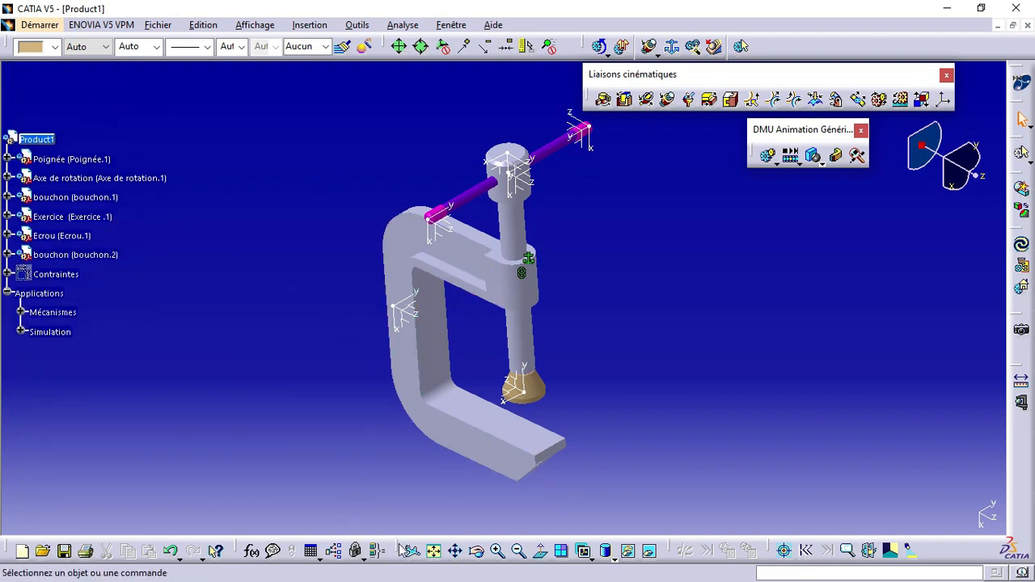
left_click(478, 551)
left_click_drag(309, 412, 279, 358)
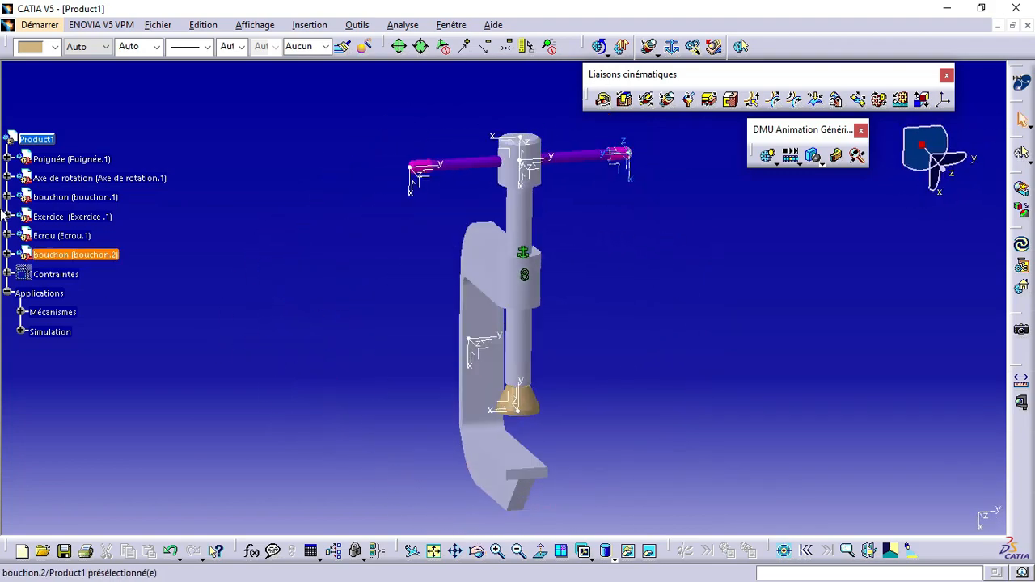
left_click(7, 159)
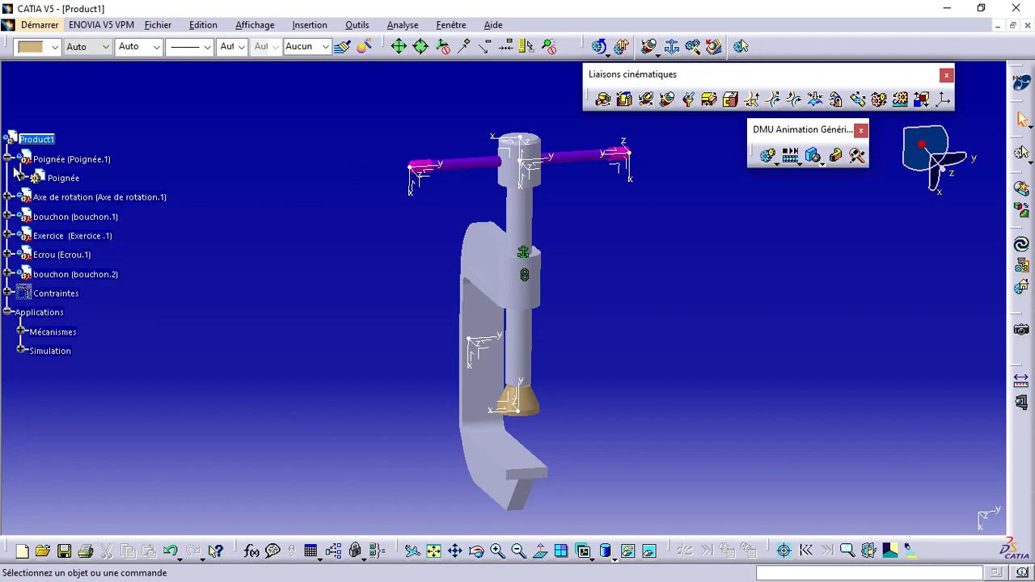
left_click(20, 178)
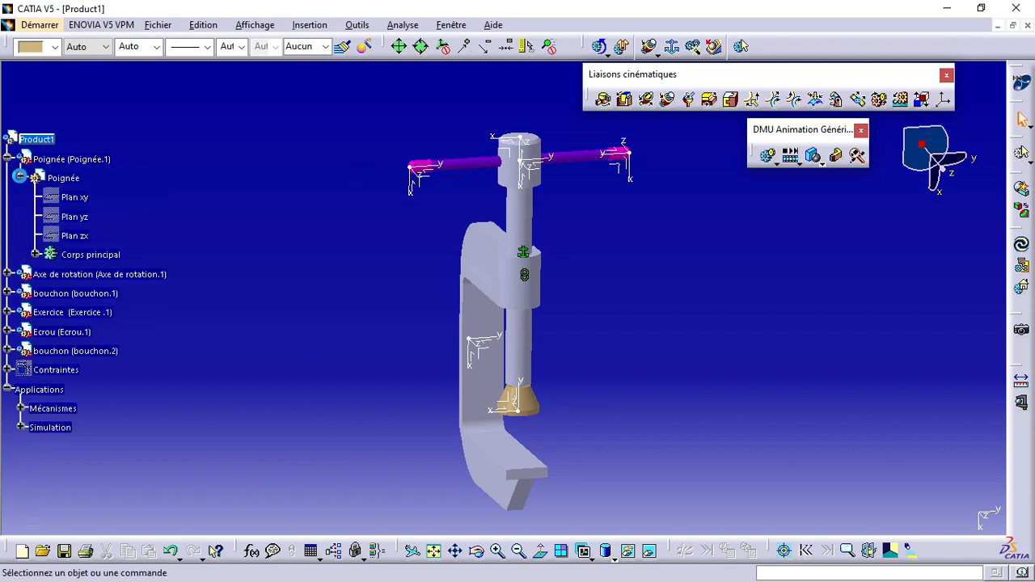
left_click(35, 255)
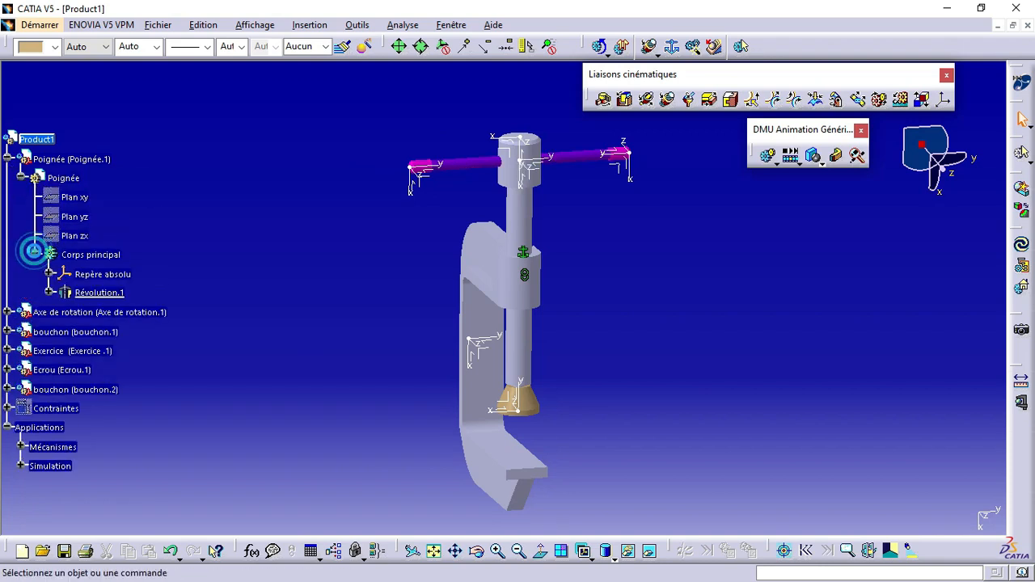
right_click(86, 274)
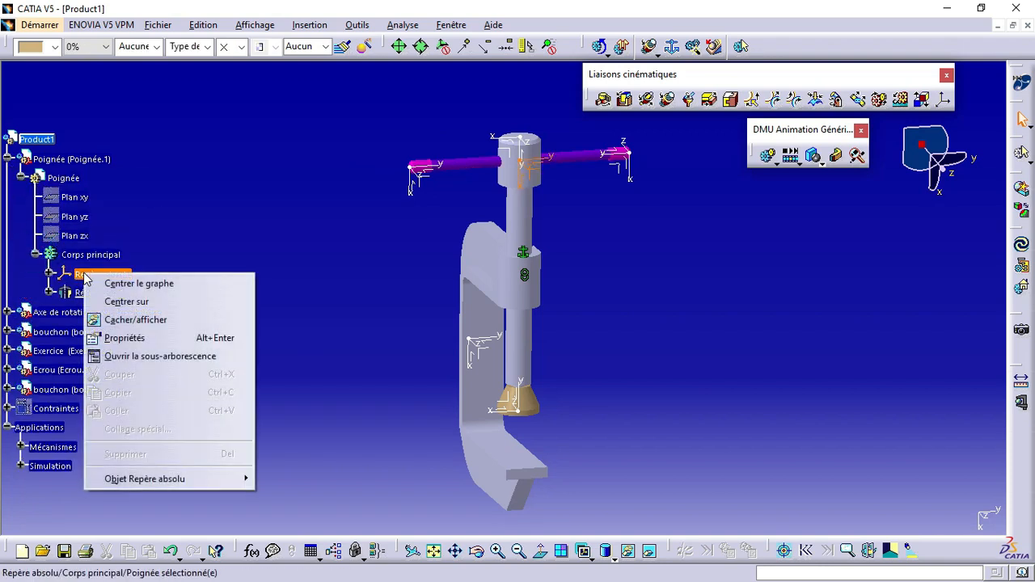
left_click(166, 320)
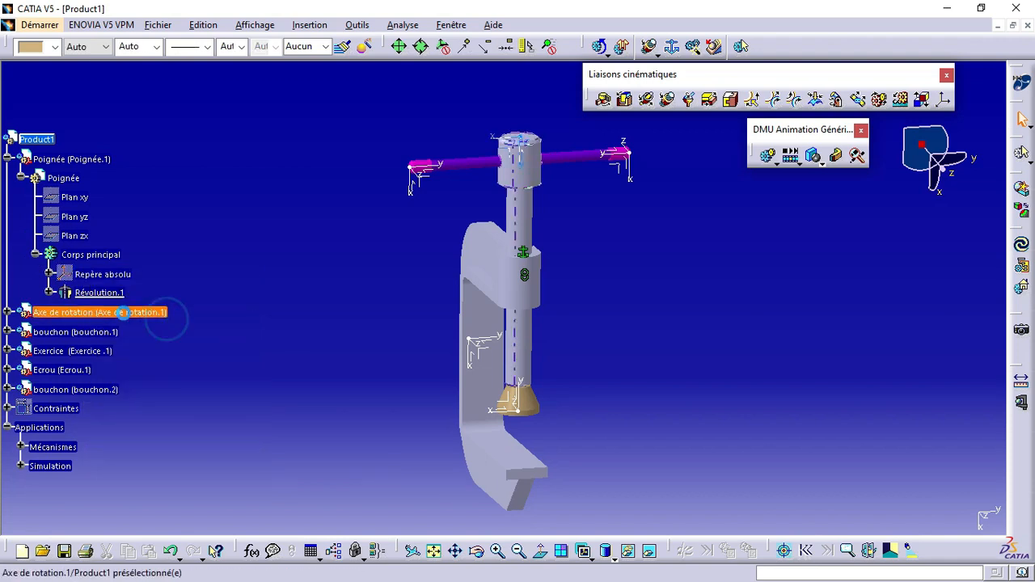
Step: Hide the absolute axis system (Repère absolu) in the main body of Axe de rotation
left_click(7, 312)
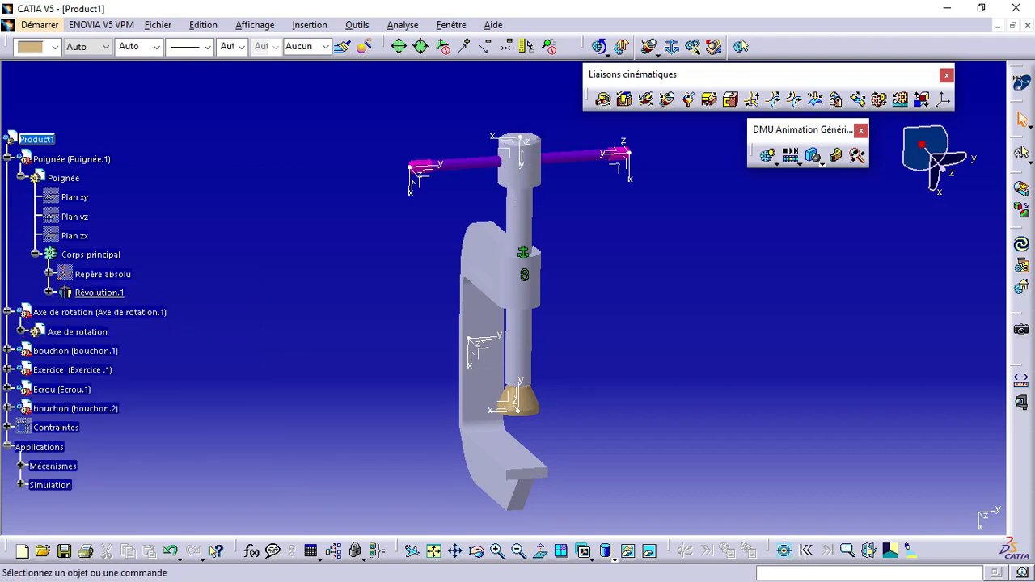
left_click(20, 331)
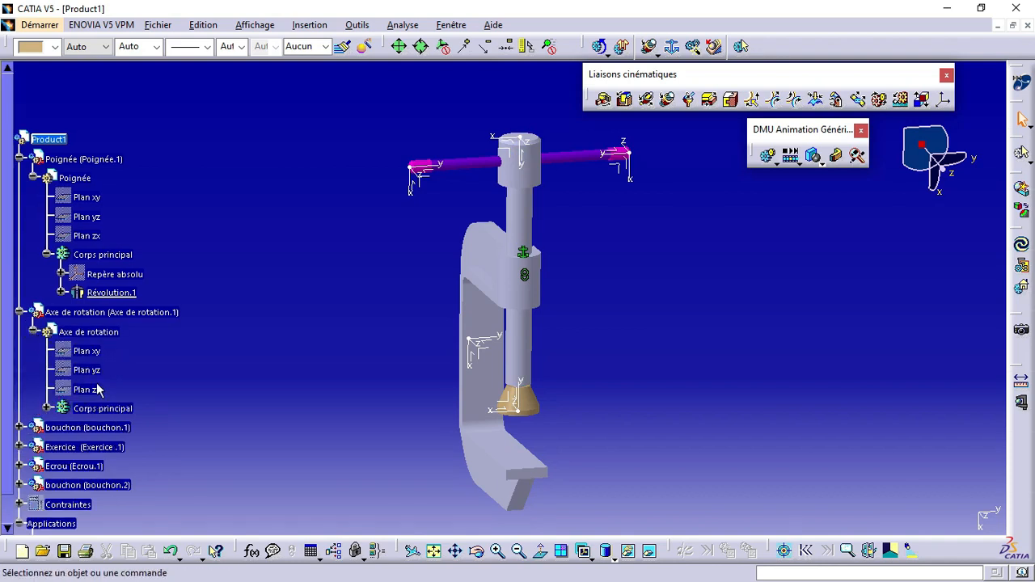
left_click(47, 408)
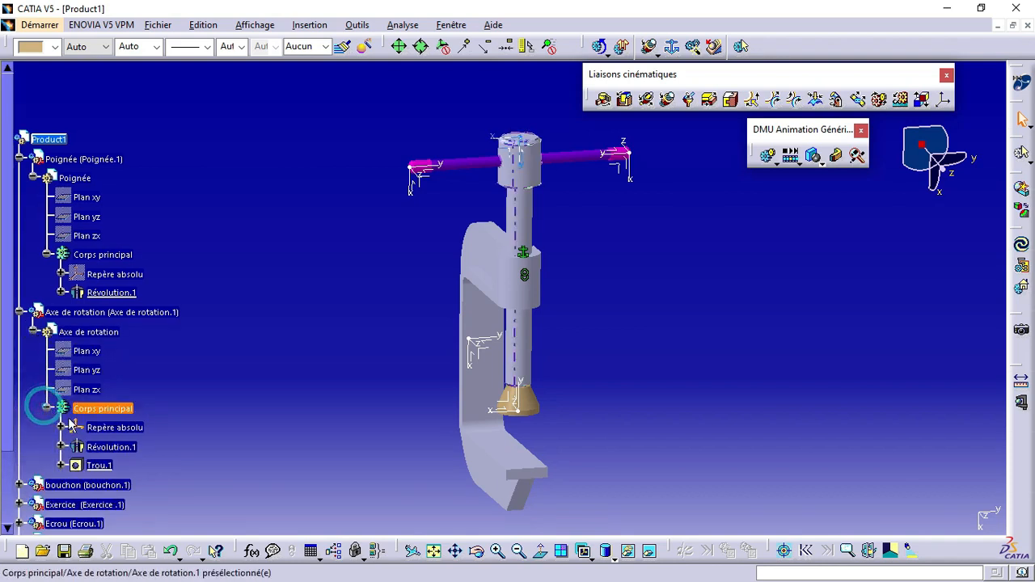
right_click(98, 429)
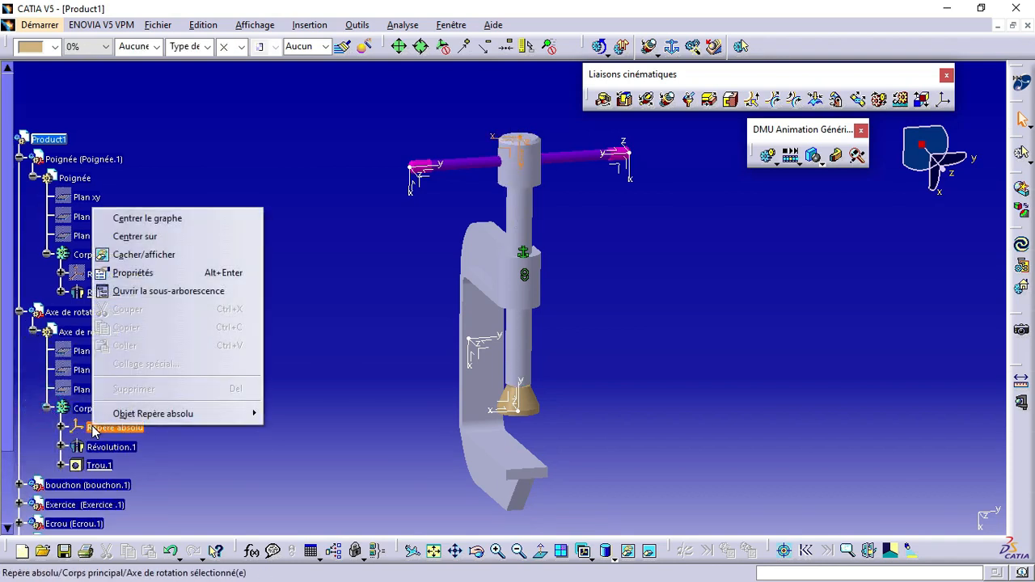
left_click(146, 254)
Step: Hide the absolute axis system (Repère absolu) in the main body of the first bouchon (bouchon.1)
left_click(33, 178)
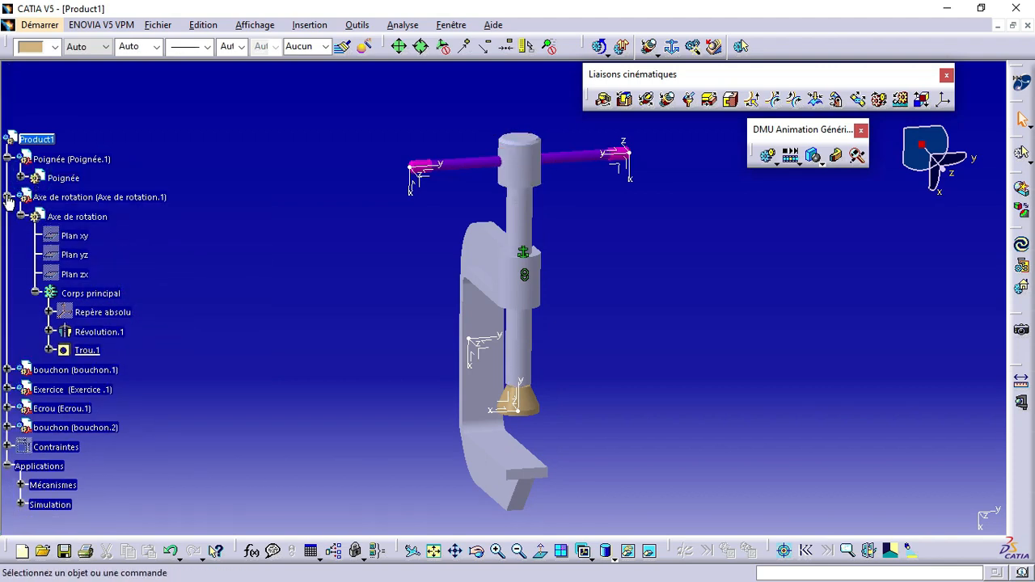
left_click(22, 216)
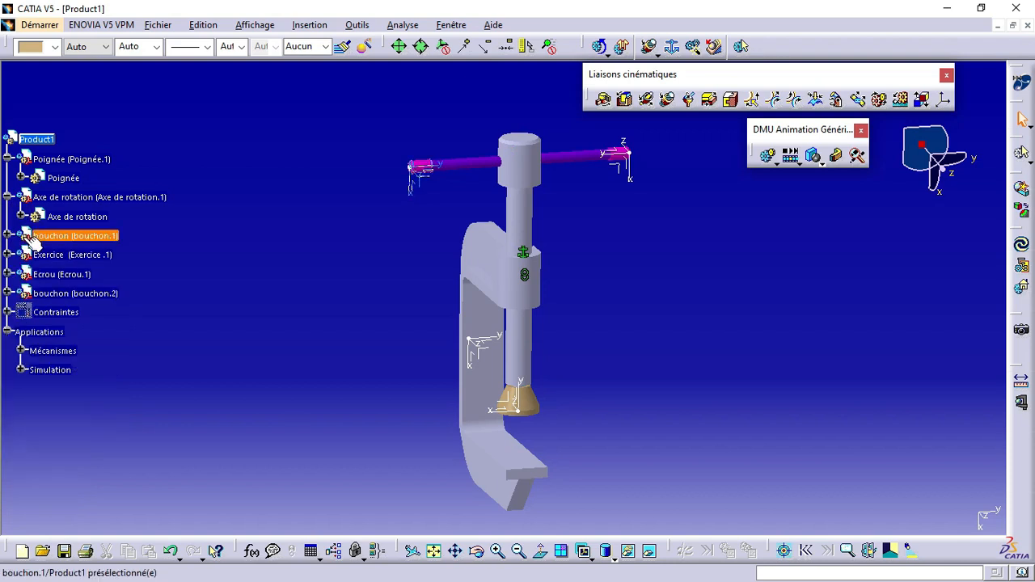
left_click(7, 235)
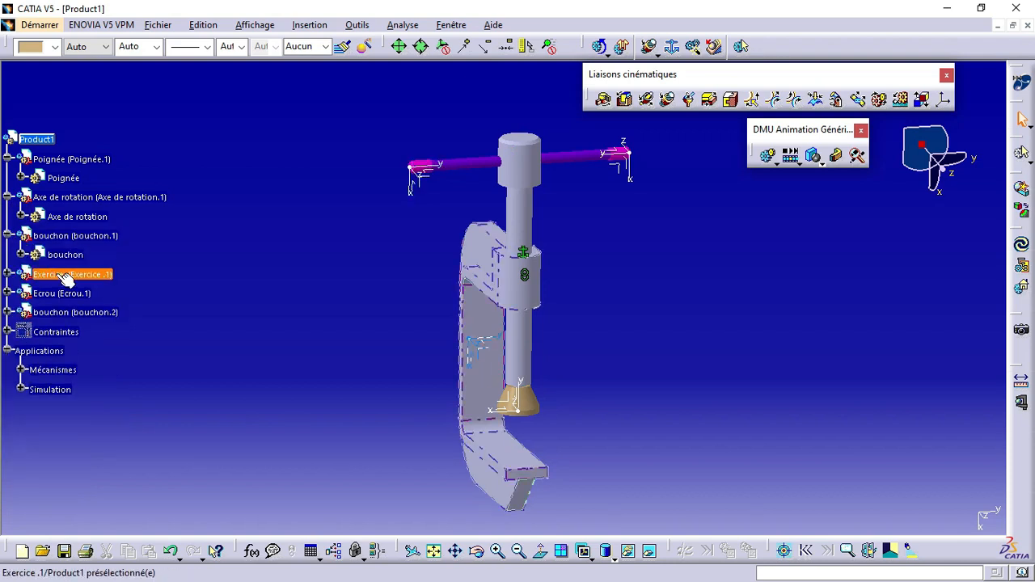
left_click(22, 257)
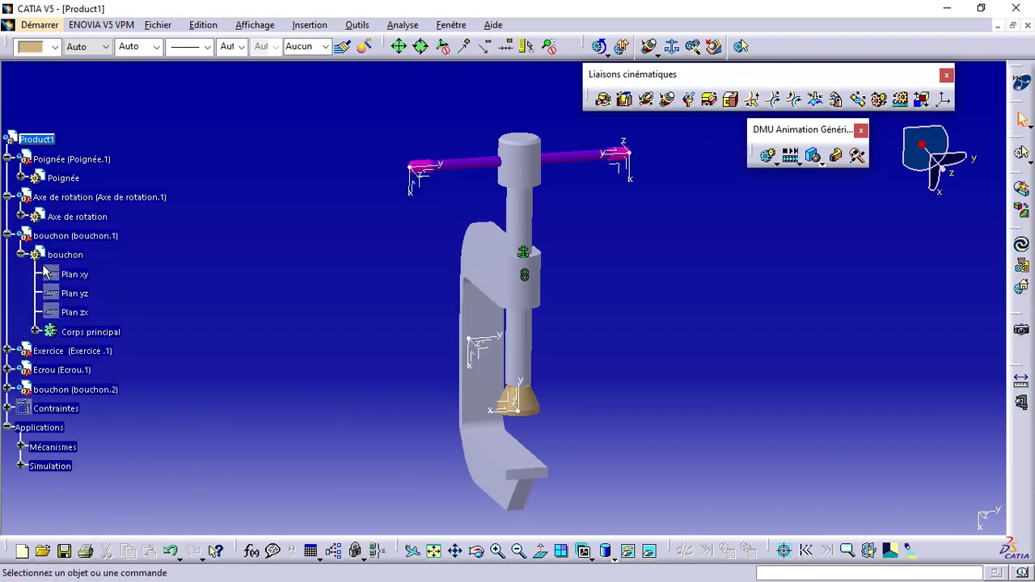
left_click(35, 332)
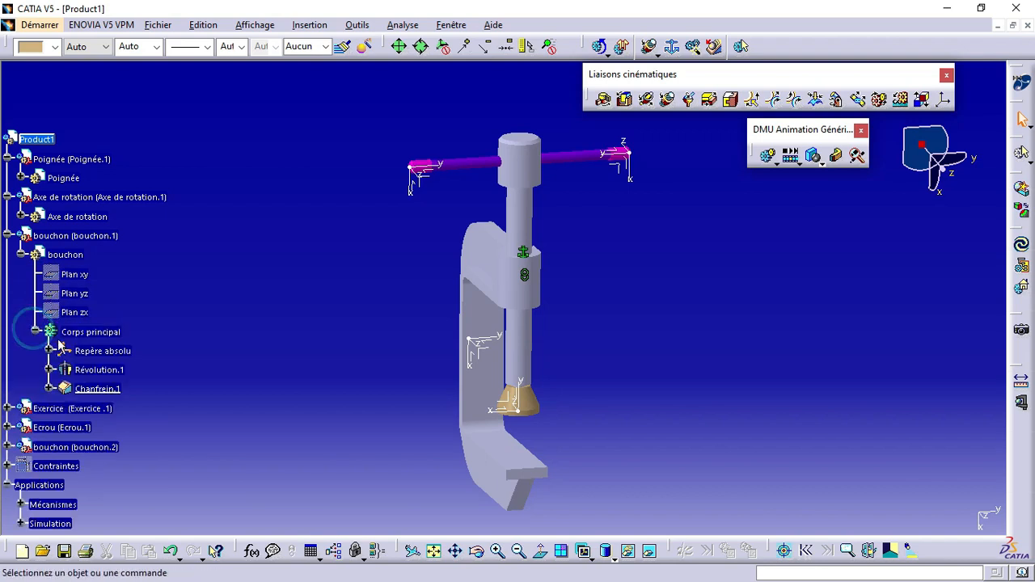
right_click(84, 350)
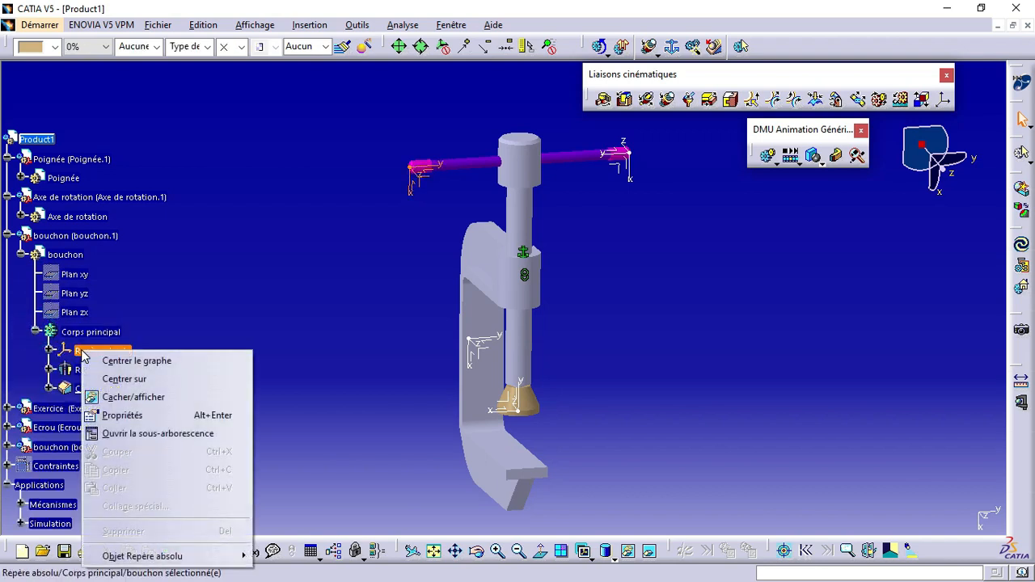
left_click(154, 398)
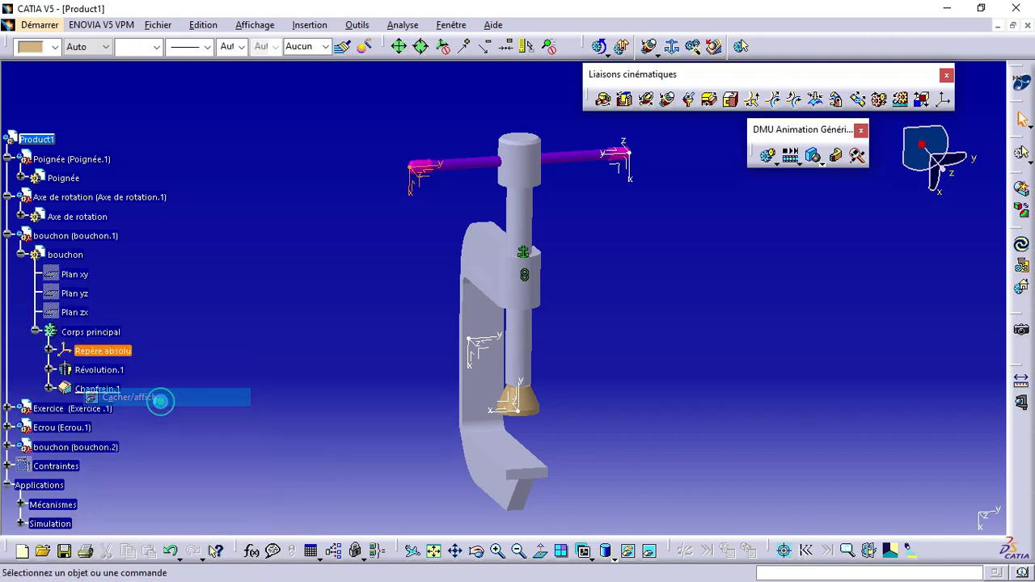
left_click(22, 256)
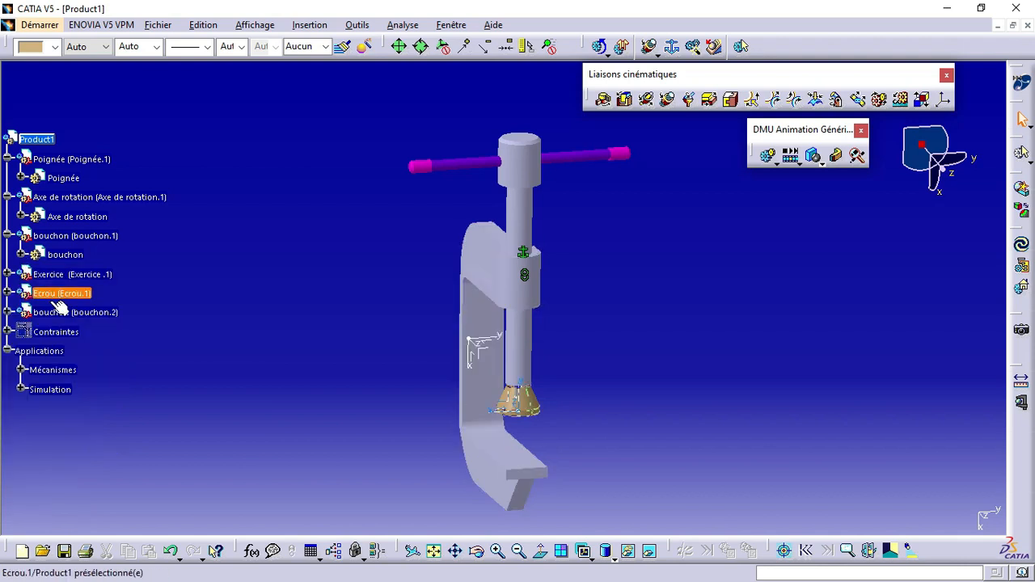
Step: Hide the absolute axis system (Repère absolu) in the main body of Ecrou
left_click(7, 293)
left_click(21, 312)
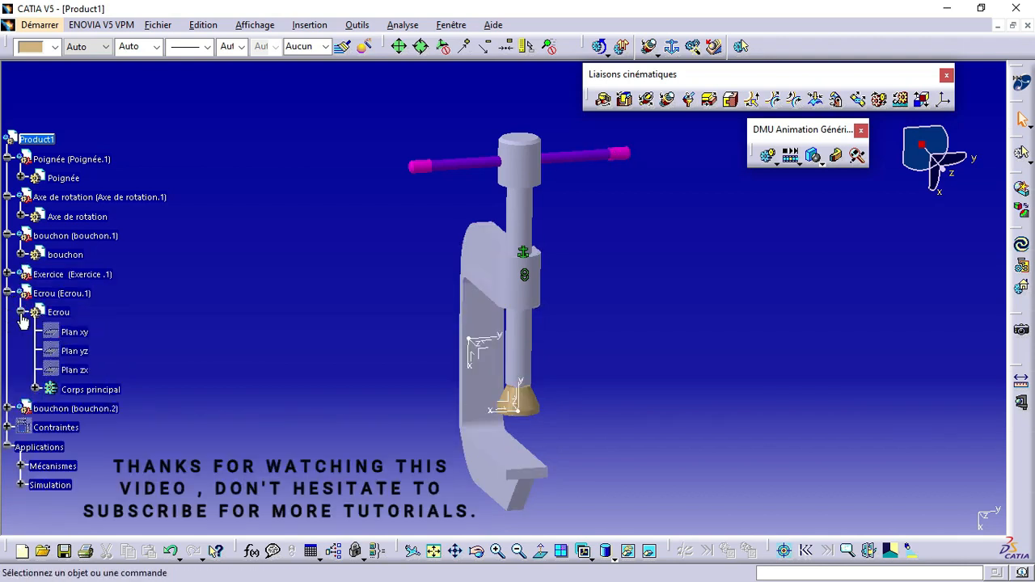
left_click(36, 389)
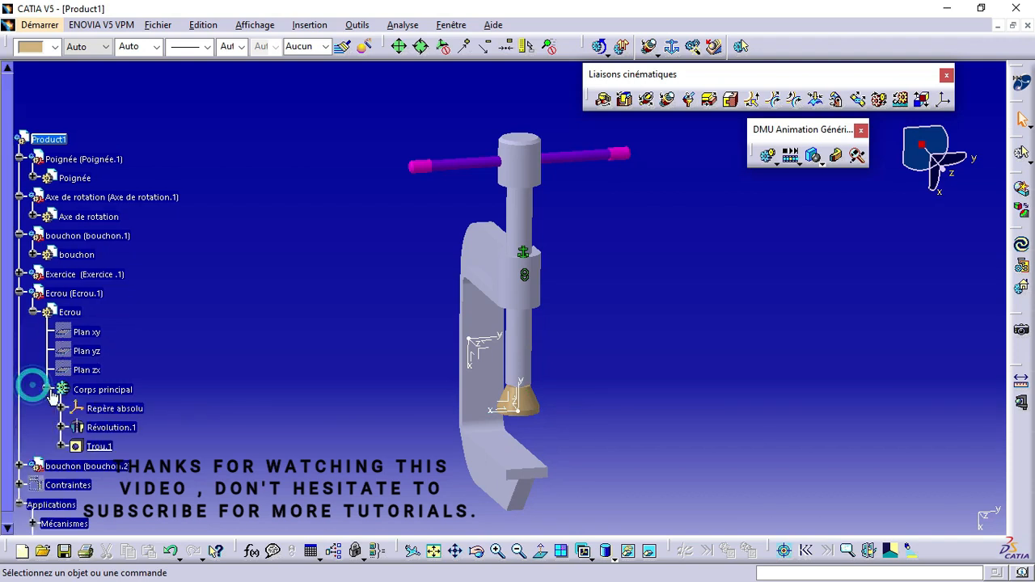
right_click(101, 409)
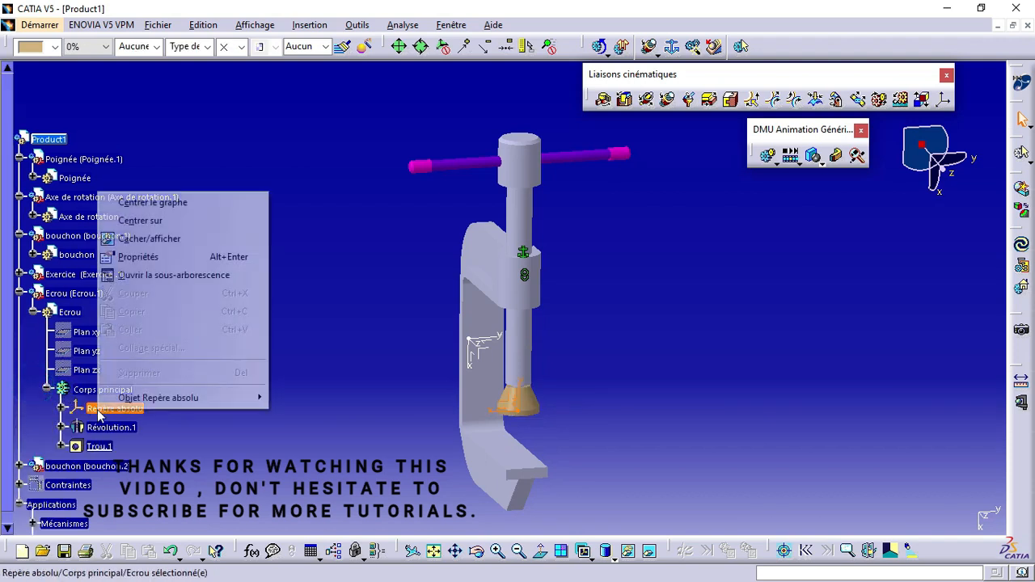
left_click(136, 238)
left_click(33, 313)
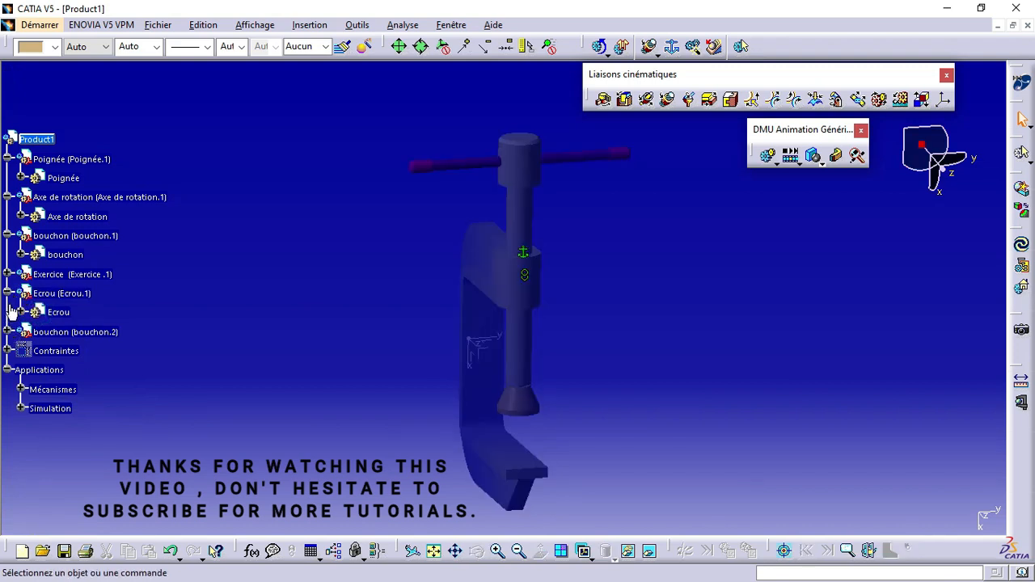
left_click(10, 307)
Step: Check the visibility of the absolute axis system (Repère absolu) in the main body of the second bouchon (bouchon.2)
left_click(7, 332)
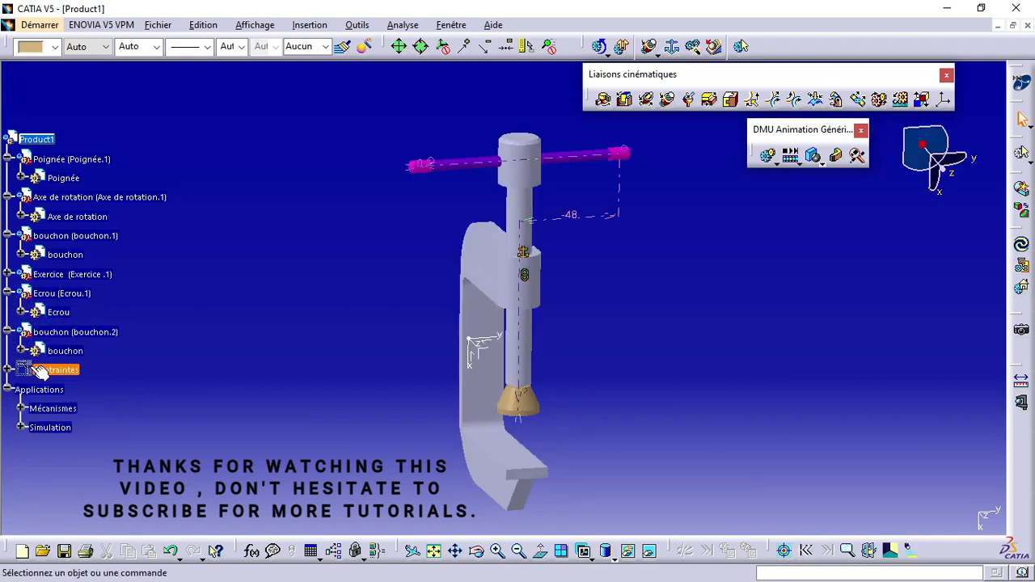
left_click(21, 352)
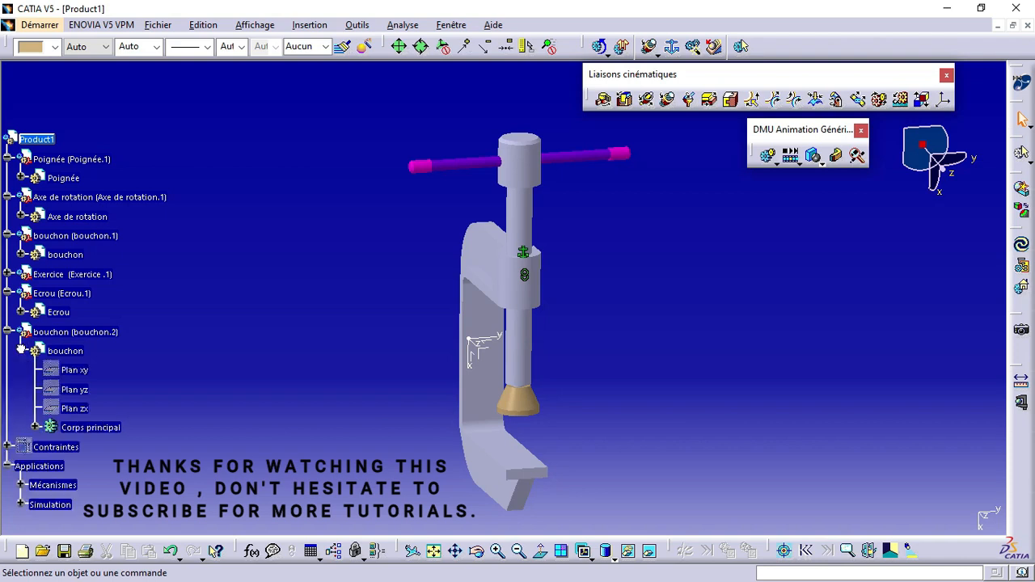
left_click(36, 427)
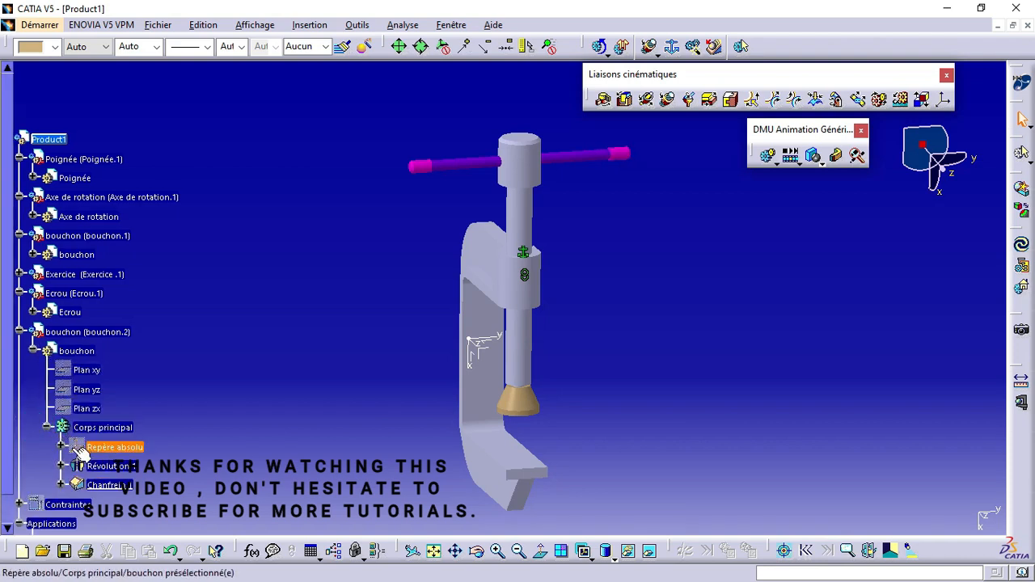
left_click(20, 332)
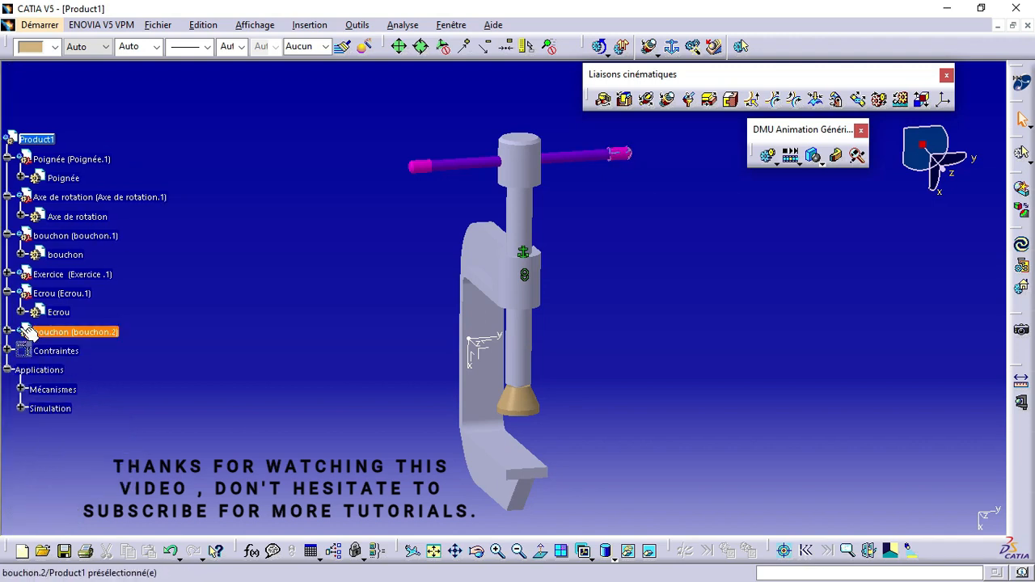
Step: Hide the absolute axis system (Repère absolu) in the main body of the Exercice part
left_click(8, 274)
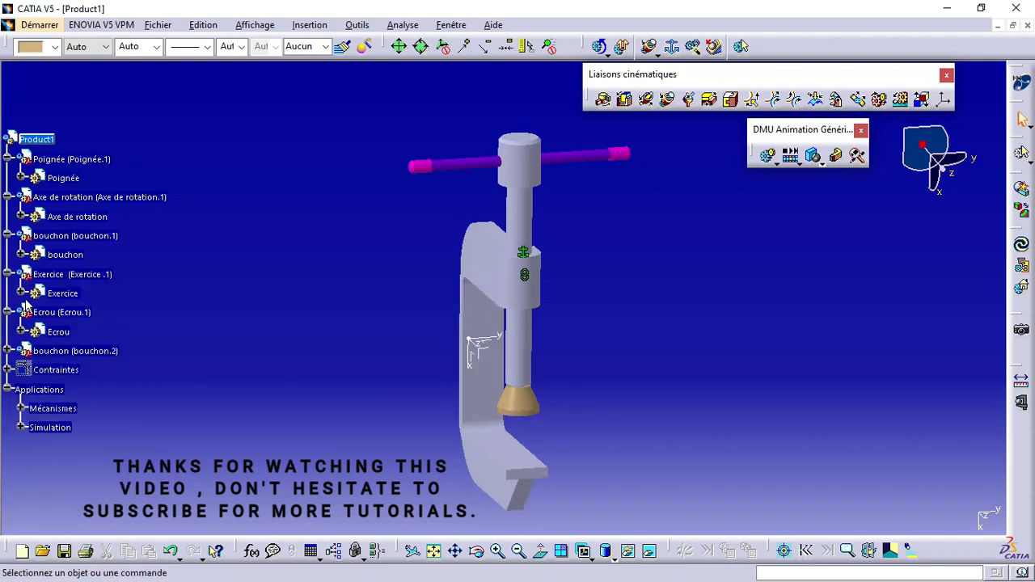
left_click(21, 293)
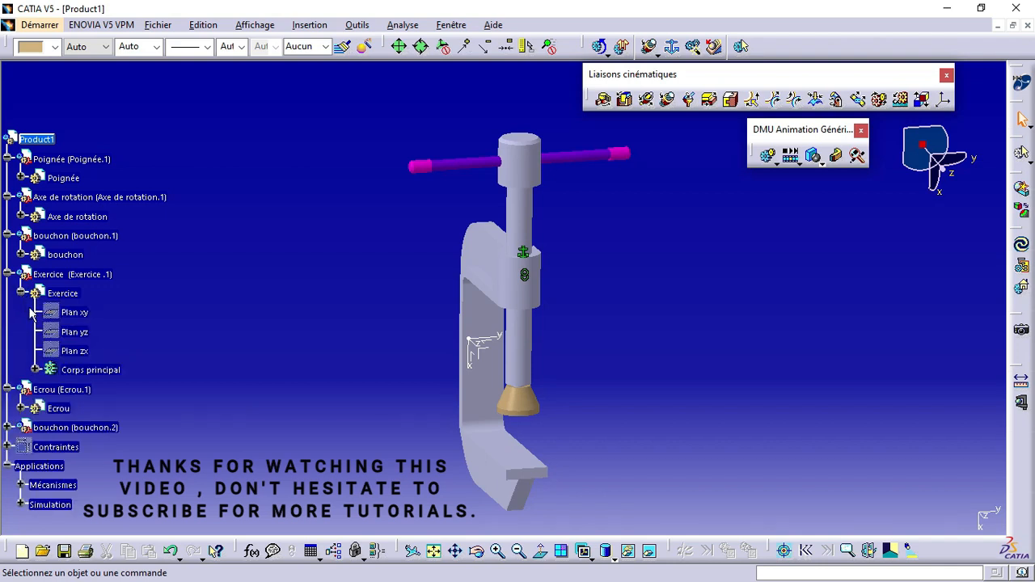
left_click(35, 369)
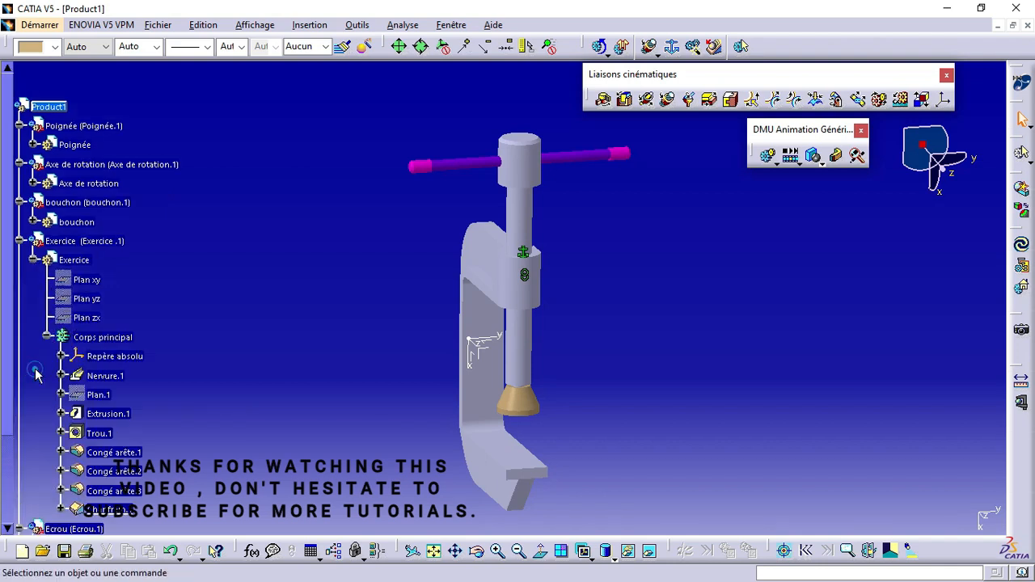
right_click(123, 366)
left_click(166, 406)
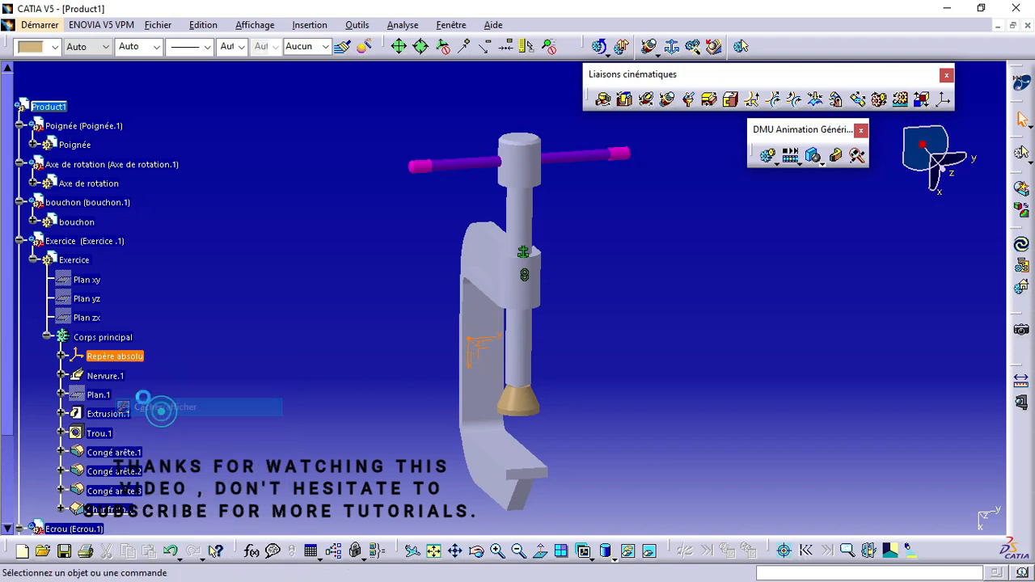
left_click(21, 242)
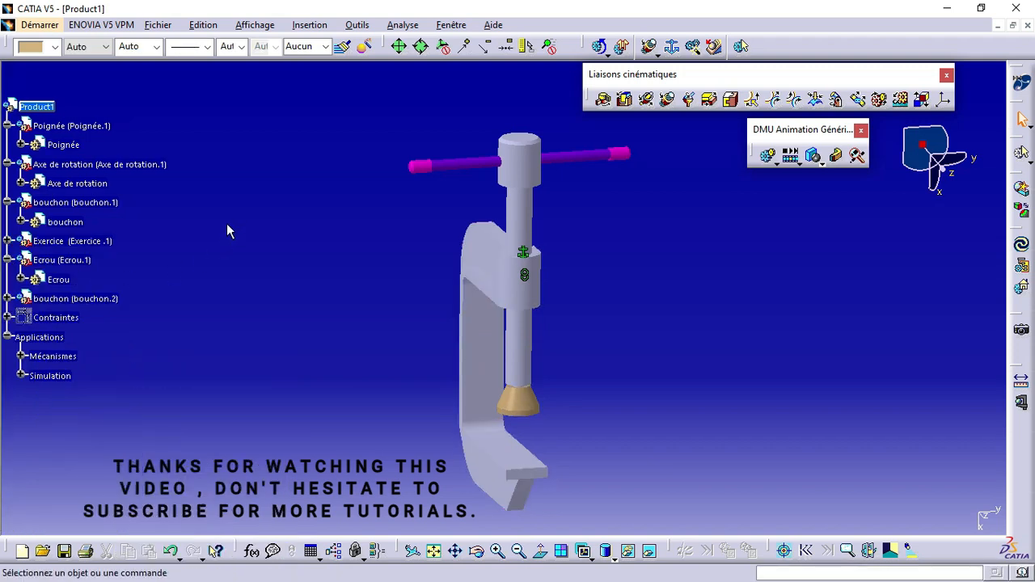
left_click(170, 551)
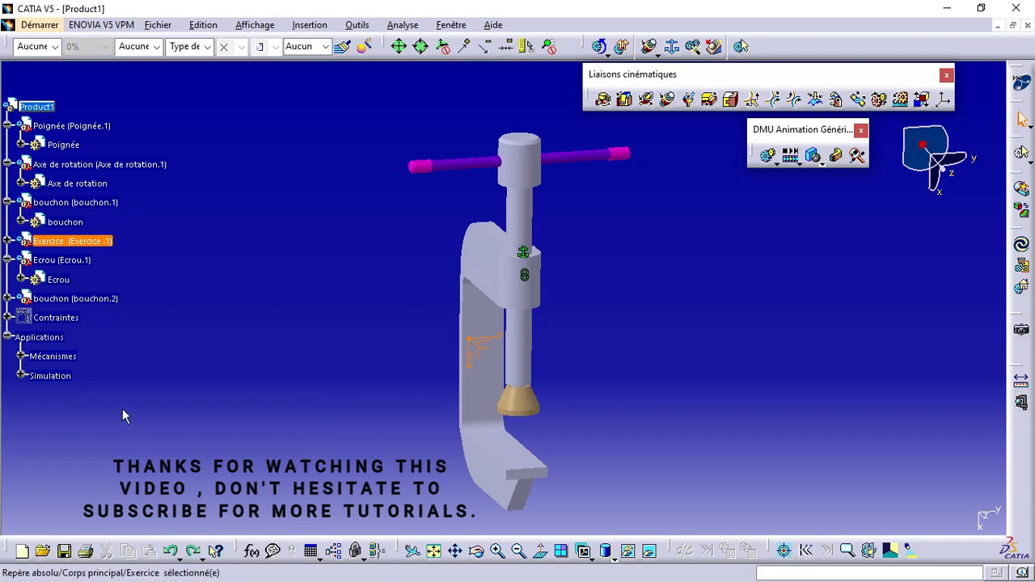
left_click(194, 550)
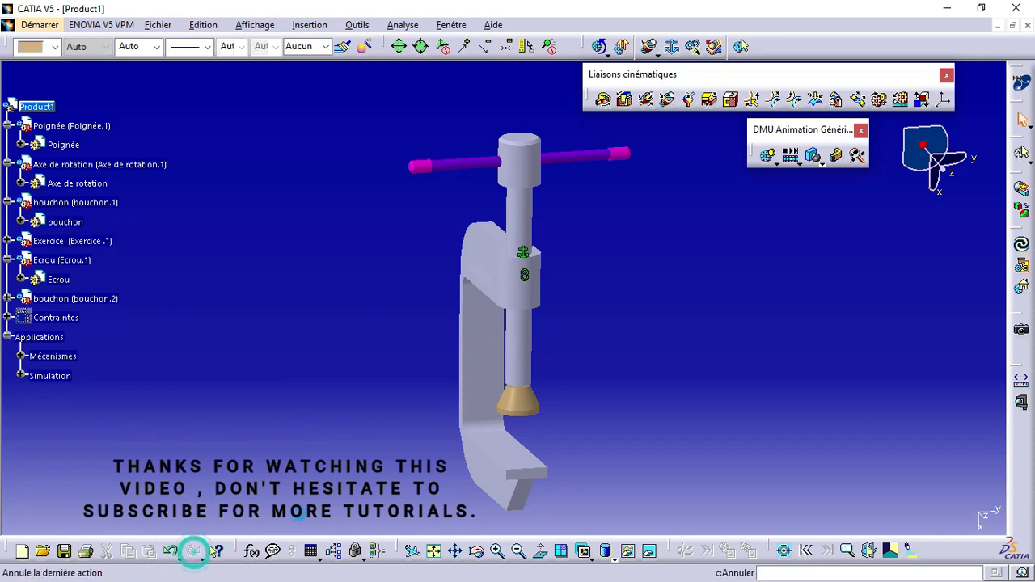
Step: Display the clamp assembly in shading with edges and inspect it from another angle
left_click(476, 551)
left_click_drag(359, 414, 520, 446)
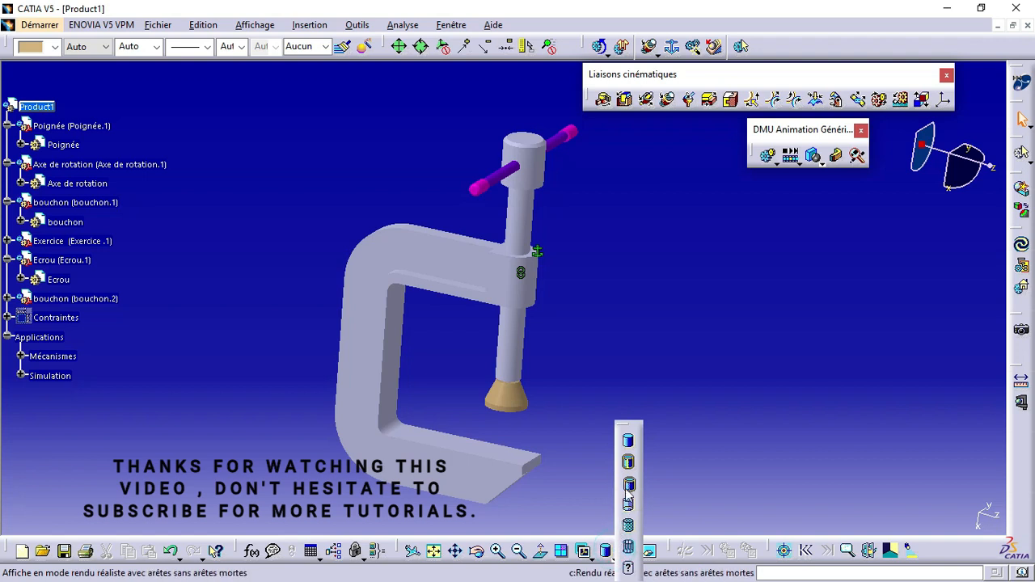
left_click(628, 464)
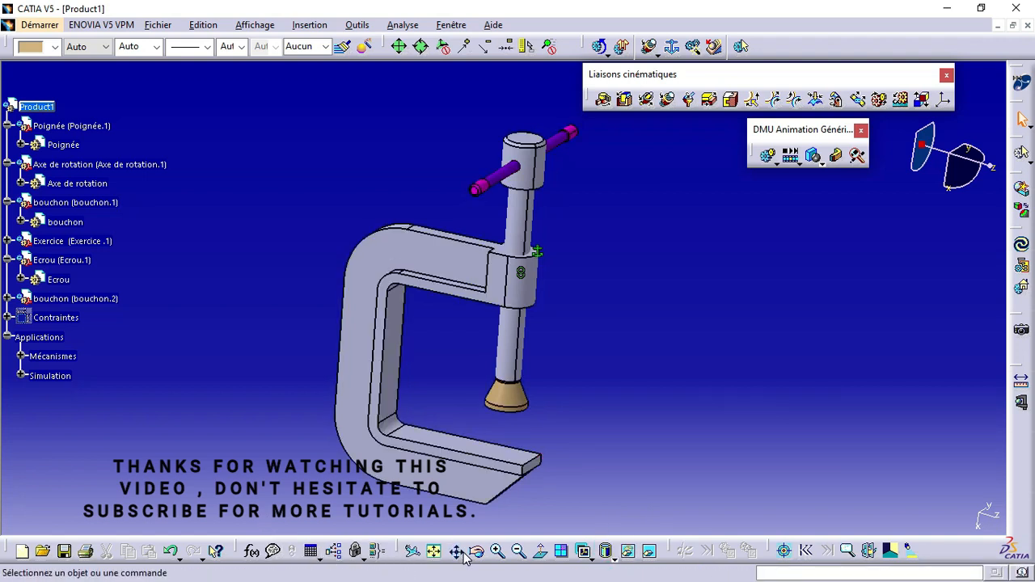
left_click_drag(549, 380, 459, 424)
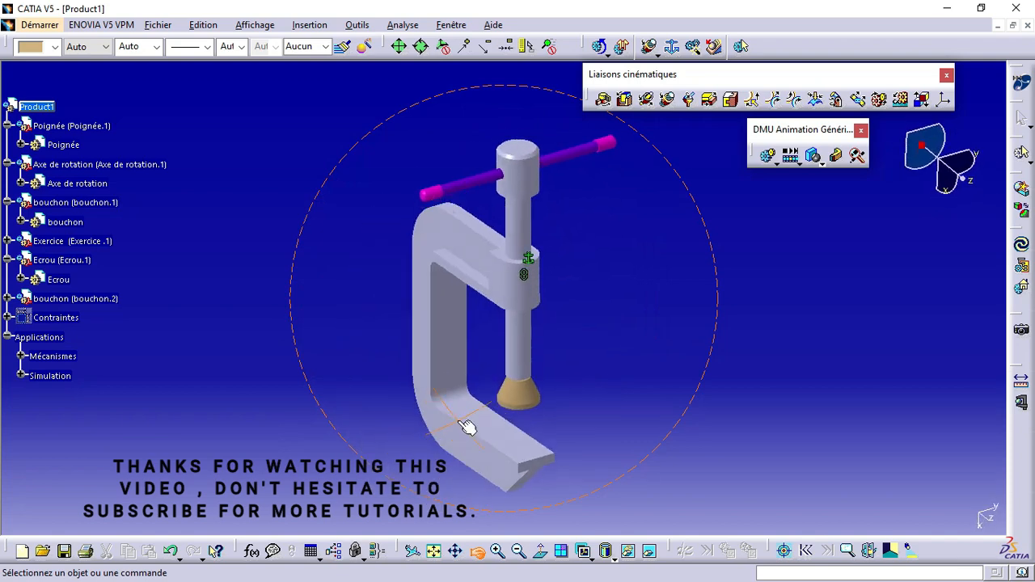